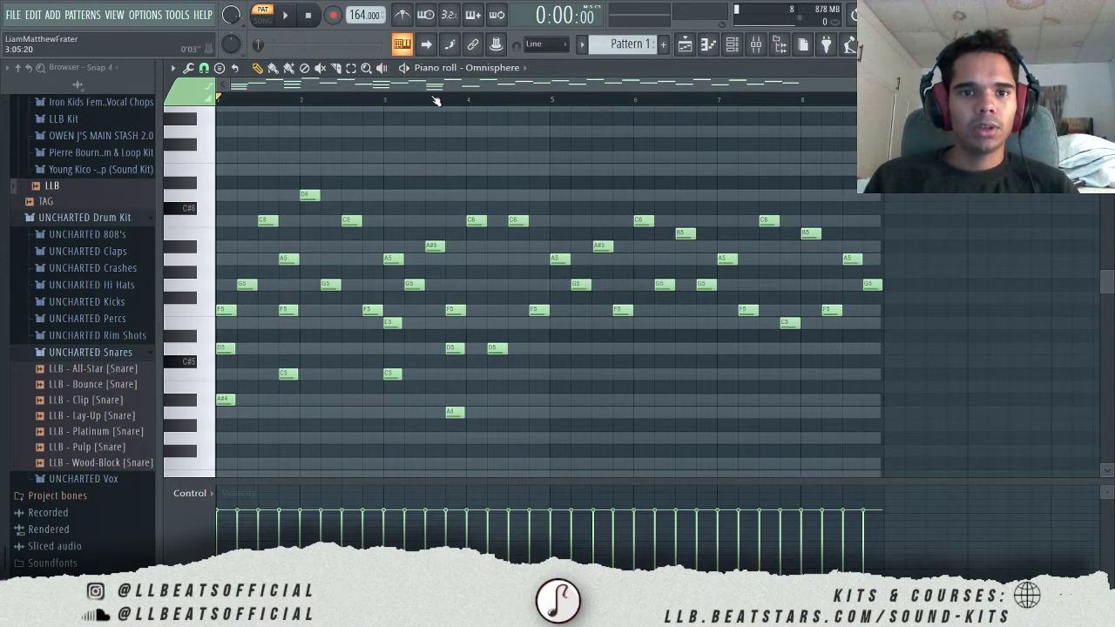
Look at the Sampler channel's notes in the piano roll, return to the Omnisphere notes and play the melody.
scroll(405, 100, up, 1)
click(471, 68)
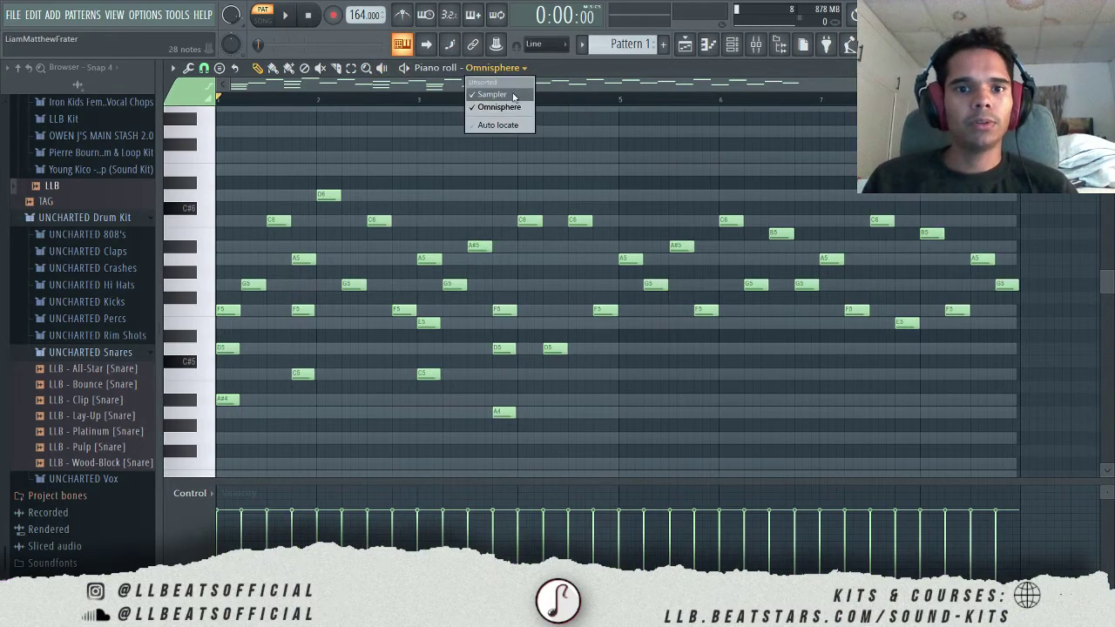
click(487, 102)
scroll(538, 235, up, 3)
scroll(535, 231, down, 3)
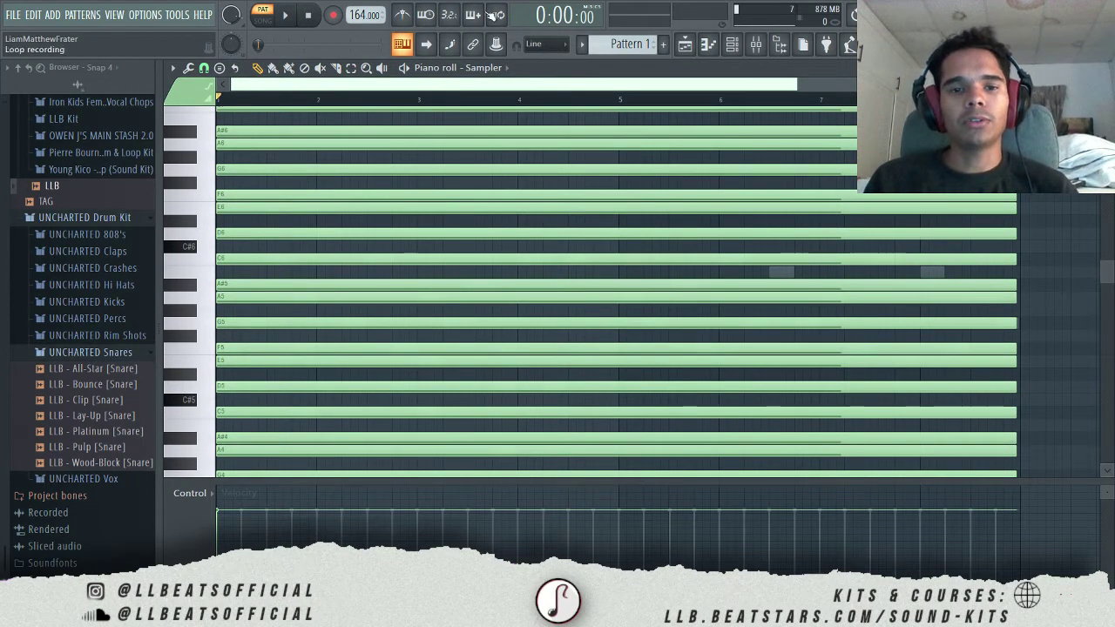
click(487, 68)
click(495, 108)
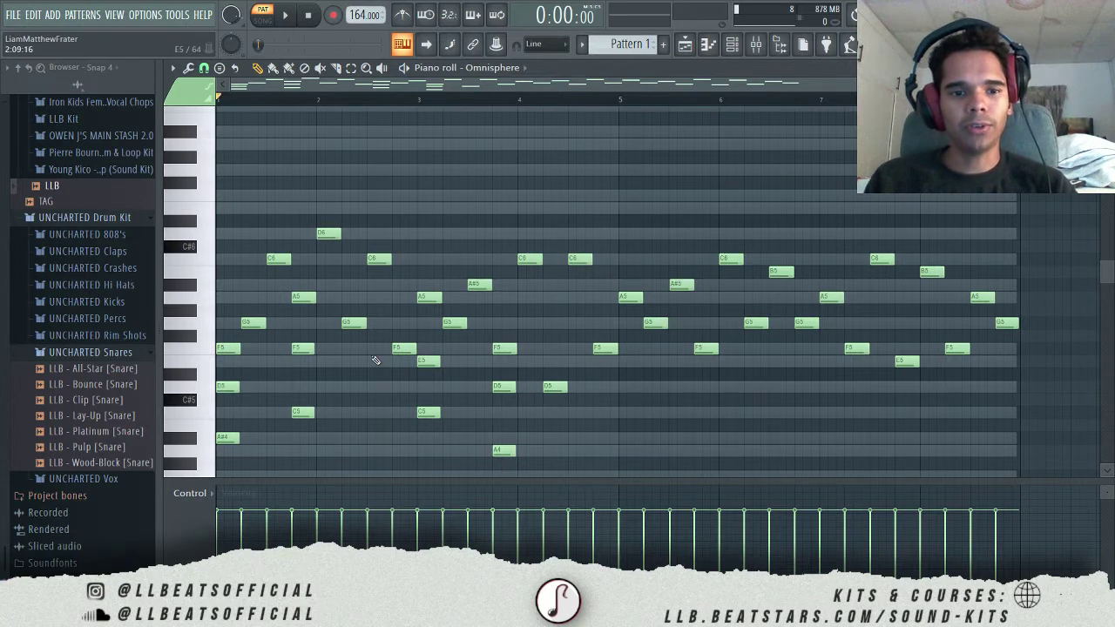
key(space)
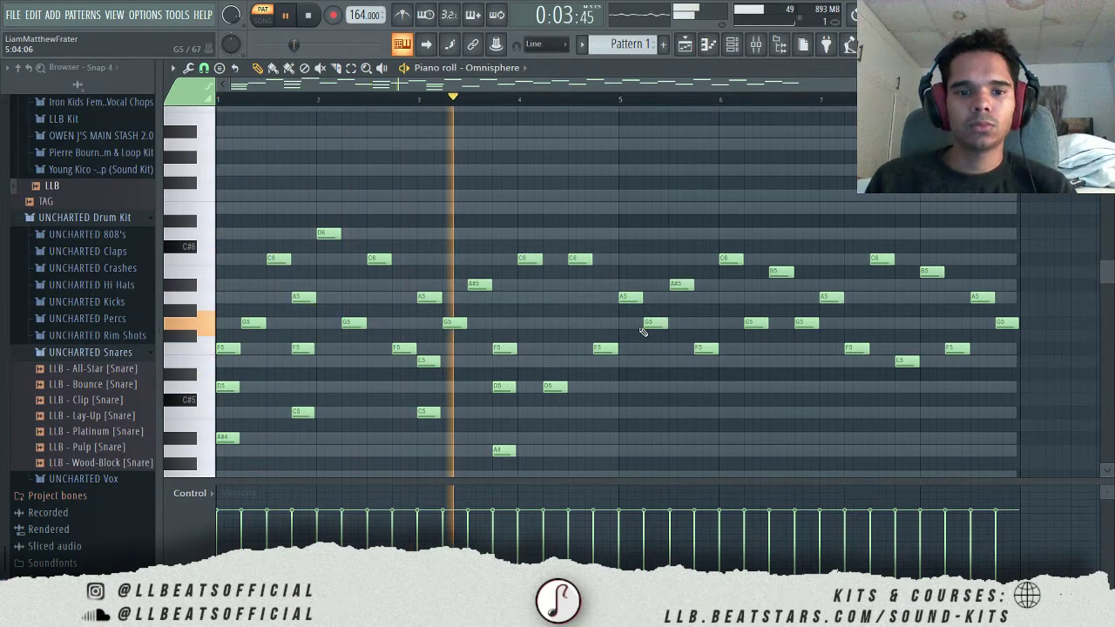
scroll(642, 332, down, 2)
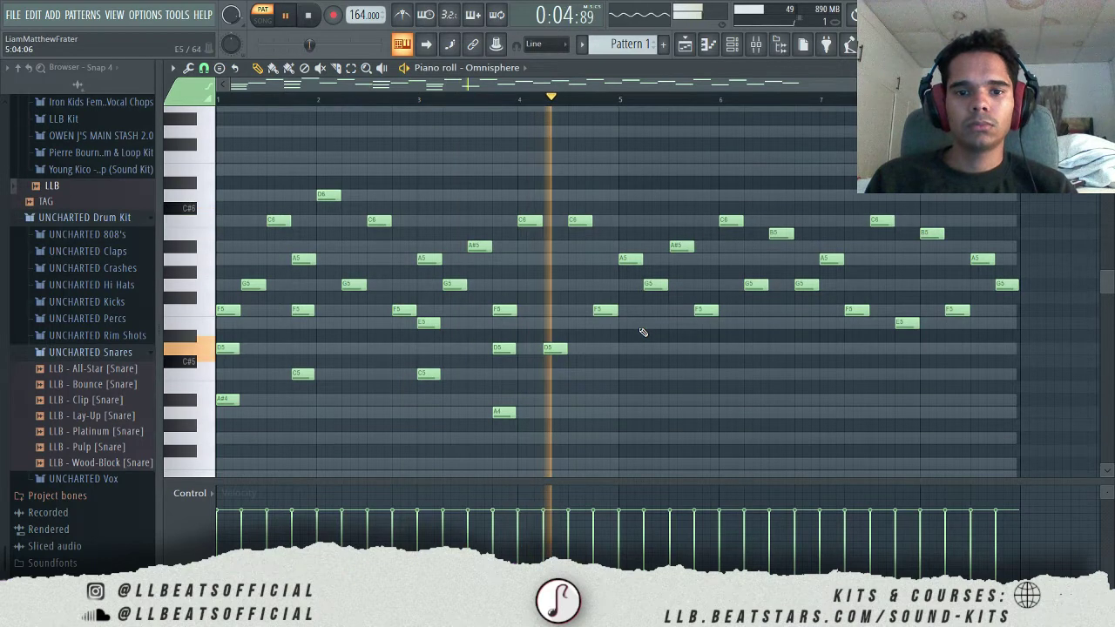
key(space)
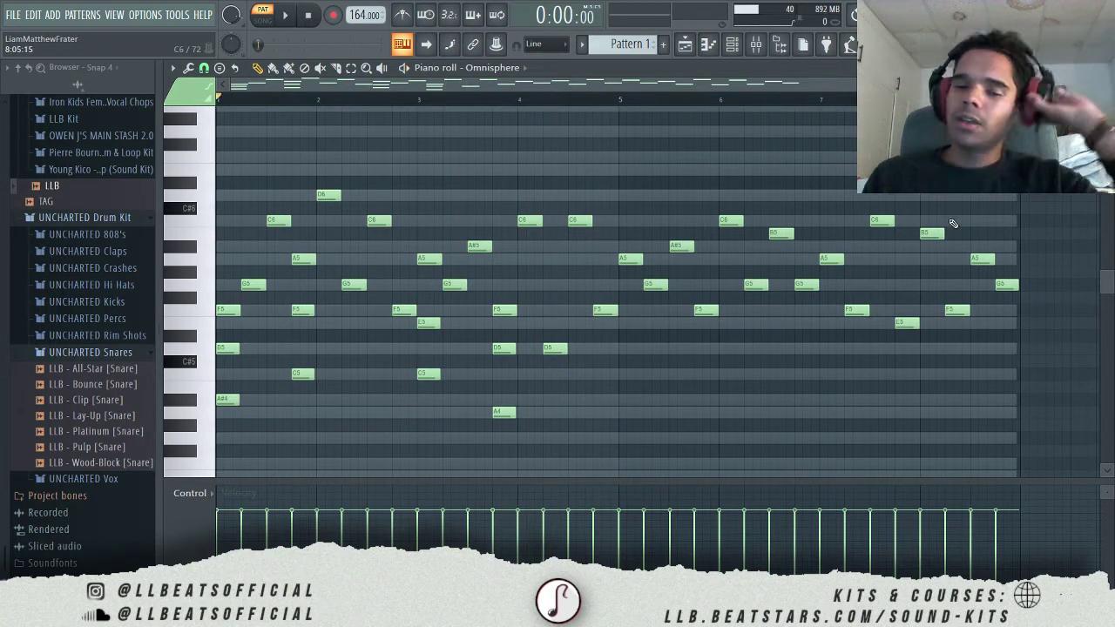
Add F5 and D5 under the A5 note at the start of bar 5 in the Omnisphere melody and audition the chord.
click(734, 46)
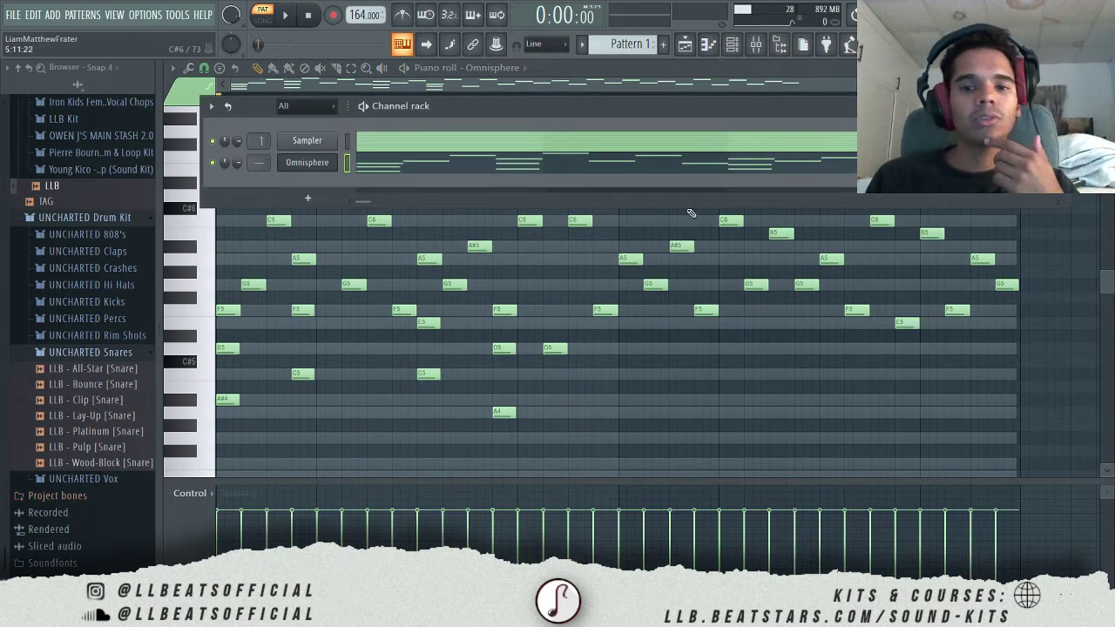
click(631, 259)
click(632, 309)
drag(632, 308, 621, 309)
click(629, 350)
key(space)
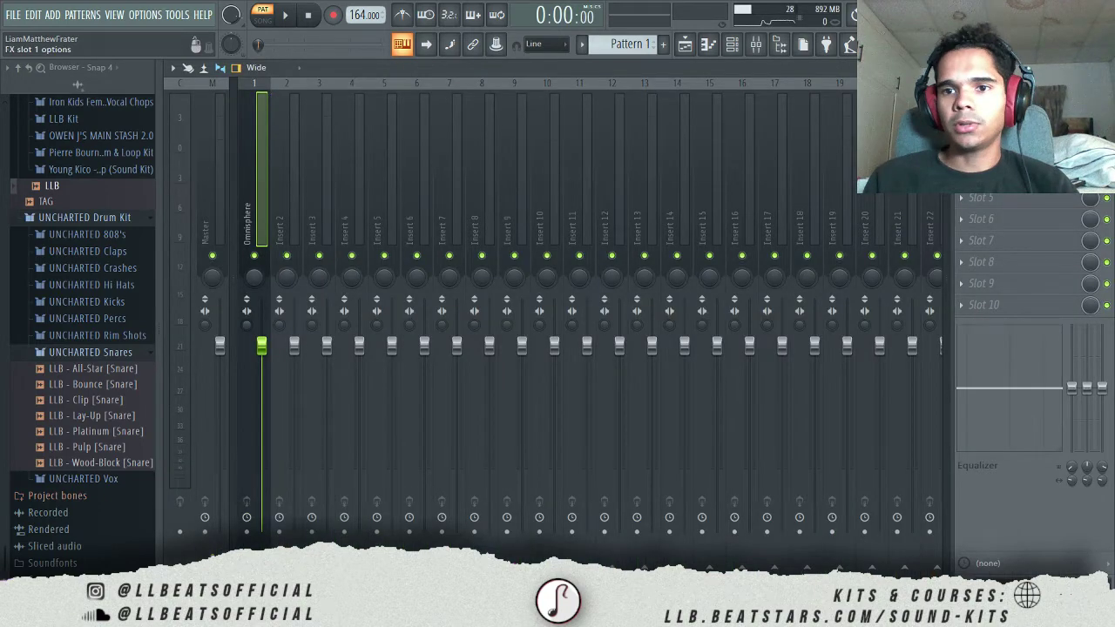
Load the HalfTime effect into the first slot of the Omnisphere mixer track and play the result.
click(962, 113)
mouse_move(978, 131)
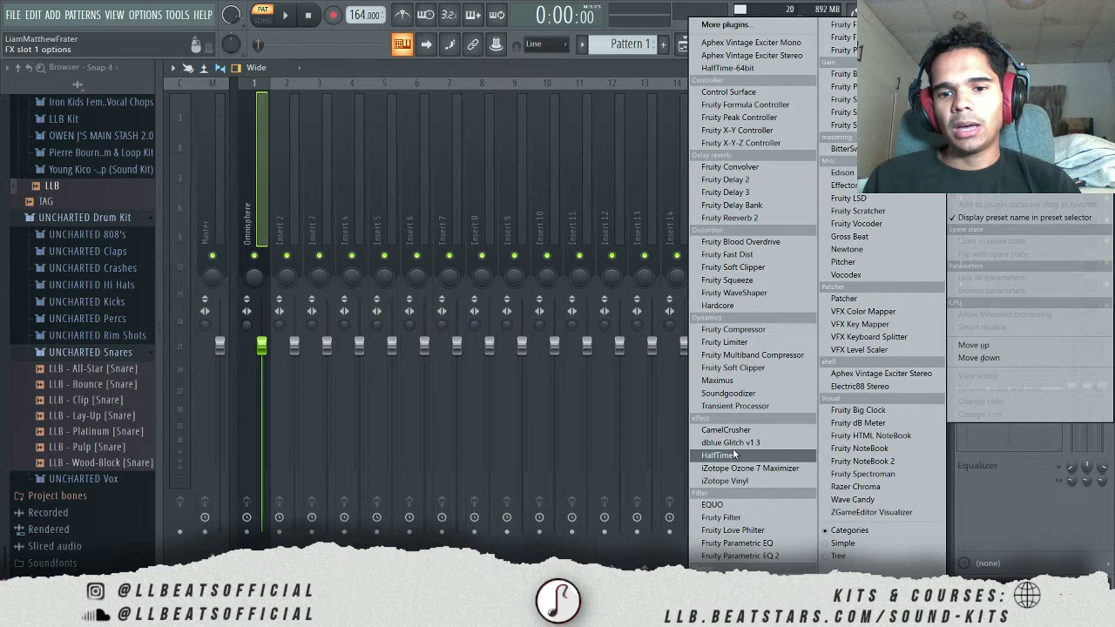
click(734, 455)
key(space)
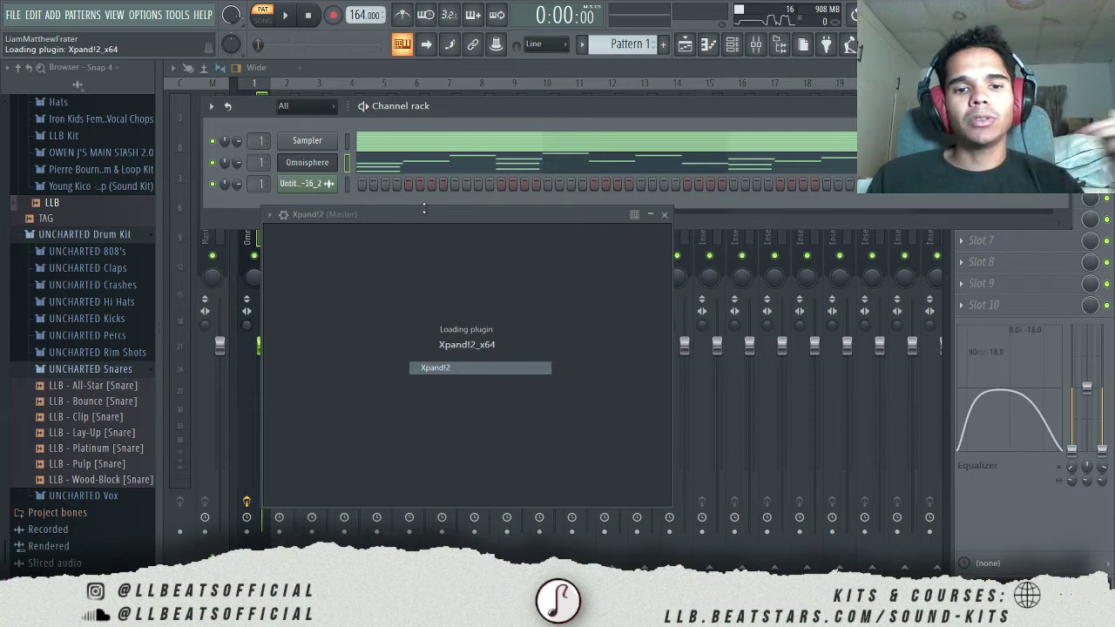
click(418, 305)
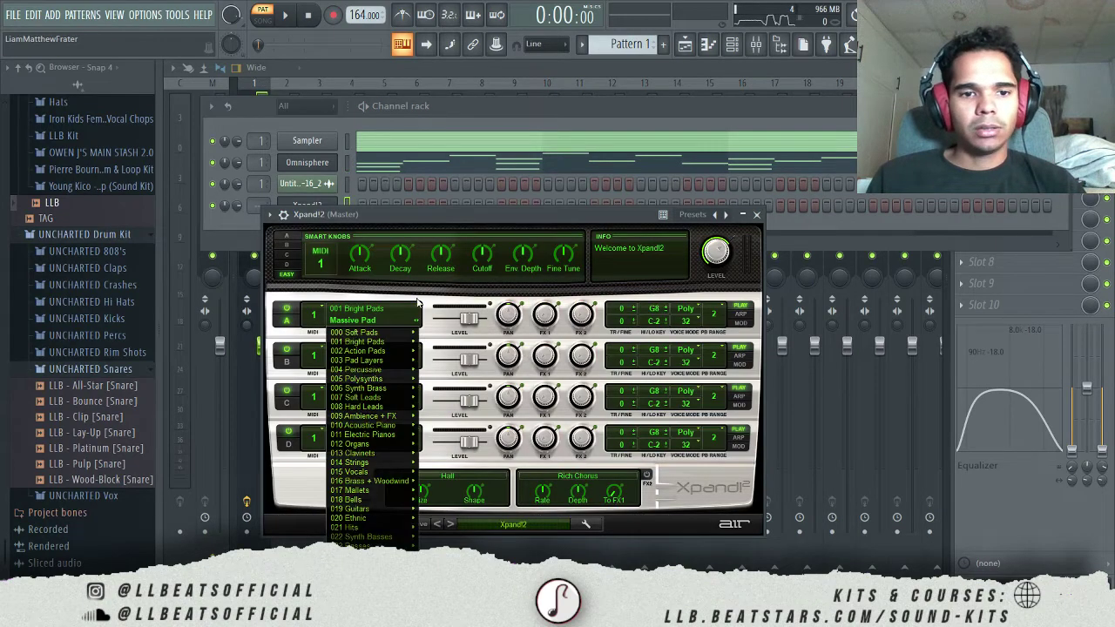
mouse_move(368, 394)
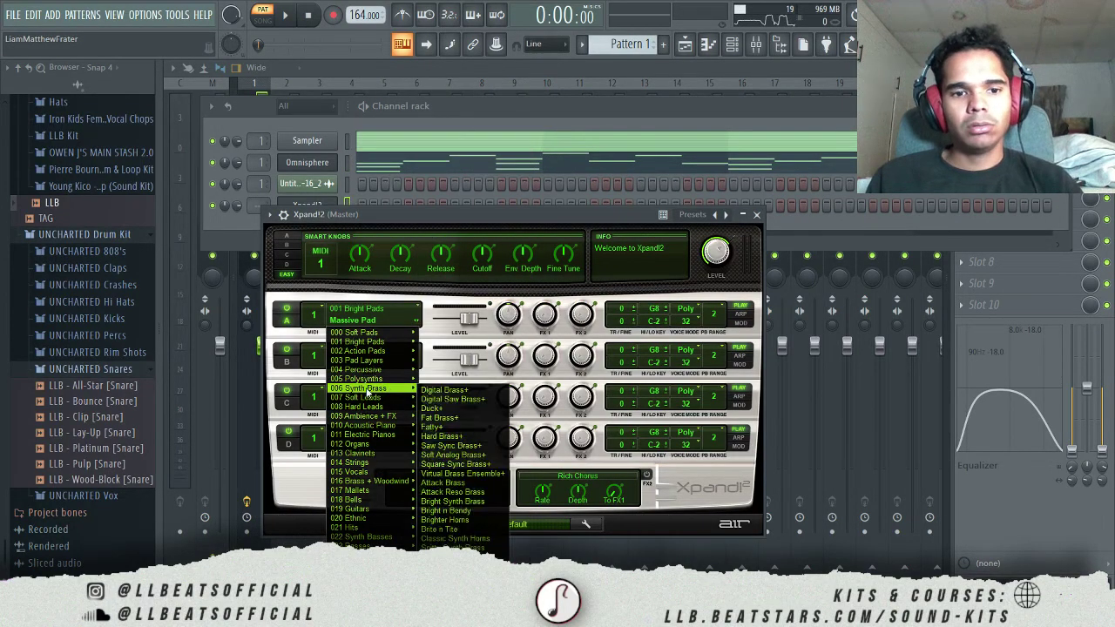
click(617, 115)
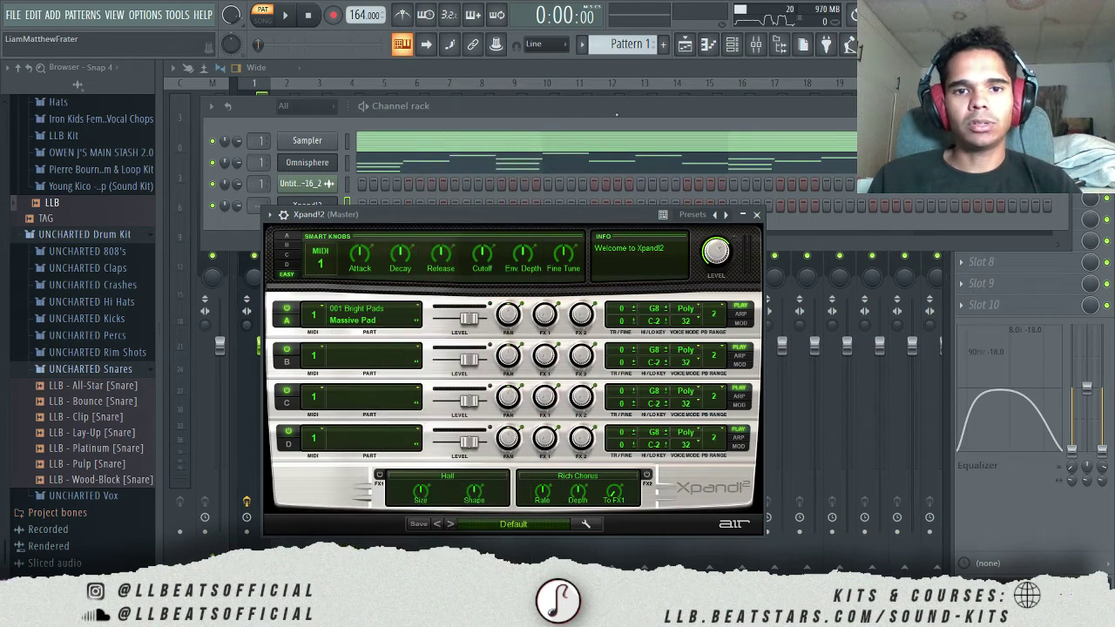
Transfer the note pattern from the Omnisphere channel to the Xpand!2 channel.
click(348, 164)
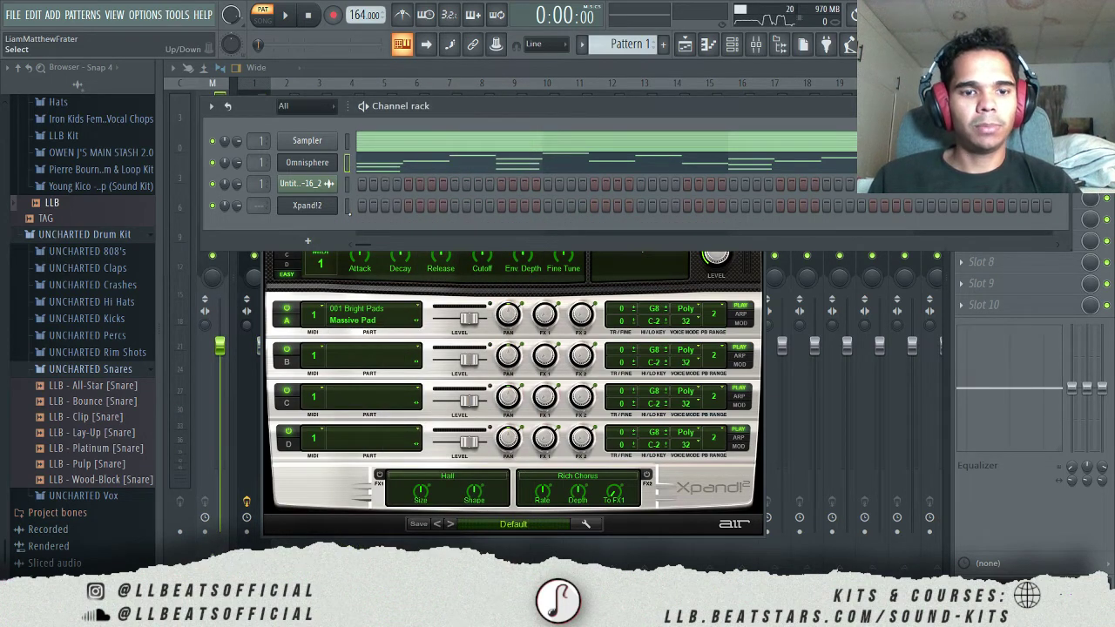
click(348, 208)
key(ctrl+v)
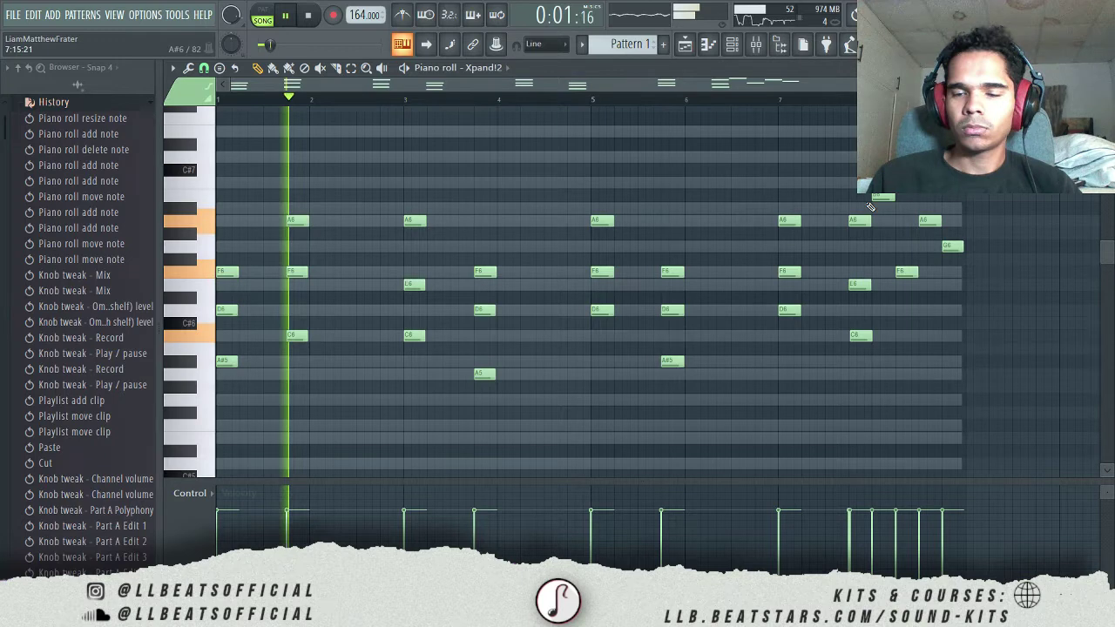
Delete the four single melody notes after the last chord of the Xpand!2 pattern.
right_click(882, 198)
right_click(906, 272)
right_click(931, 222)
right_click(952, 247)
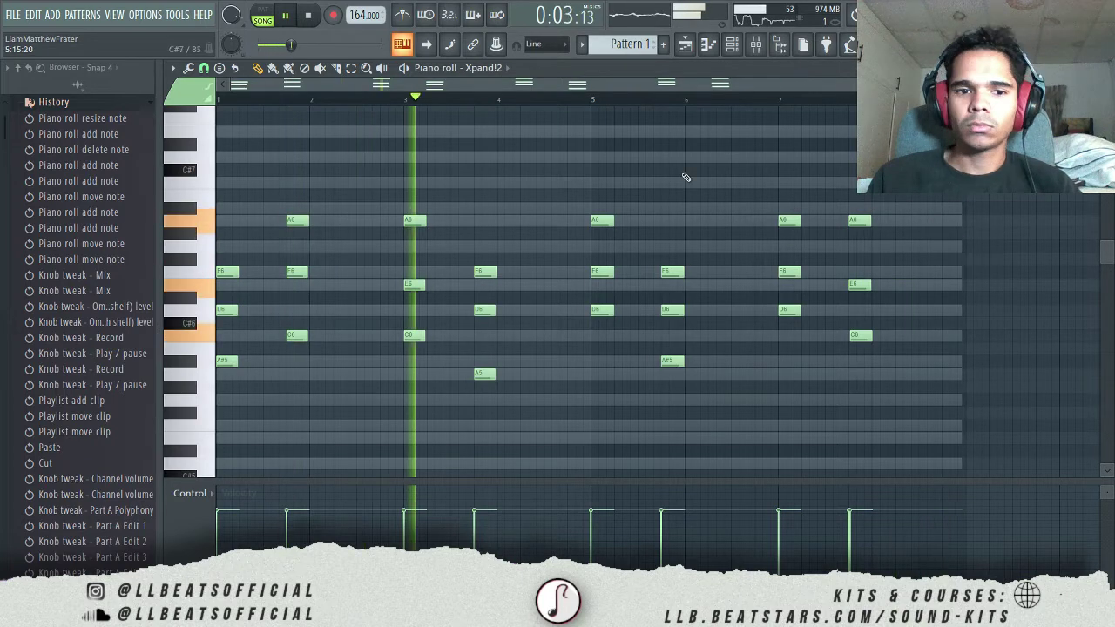
click(484, 67)
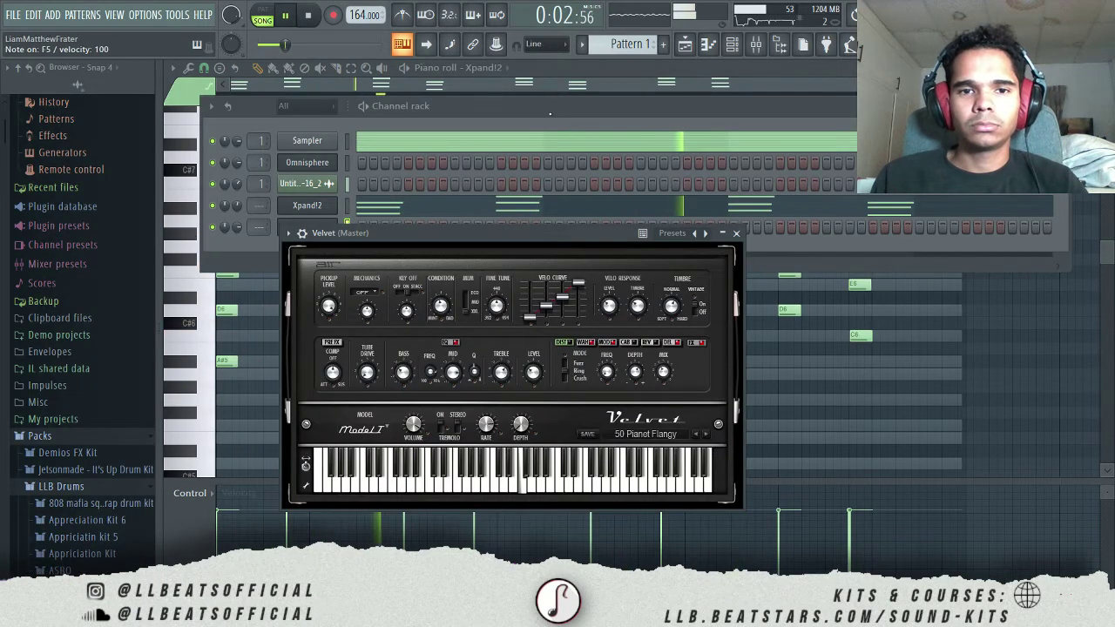
Mute the Omnisphere channel and the audio sample channel below it, and play the song.
click(549, 114)
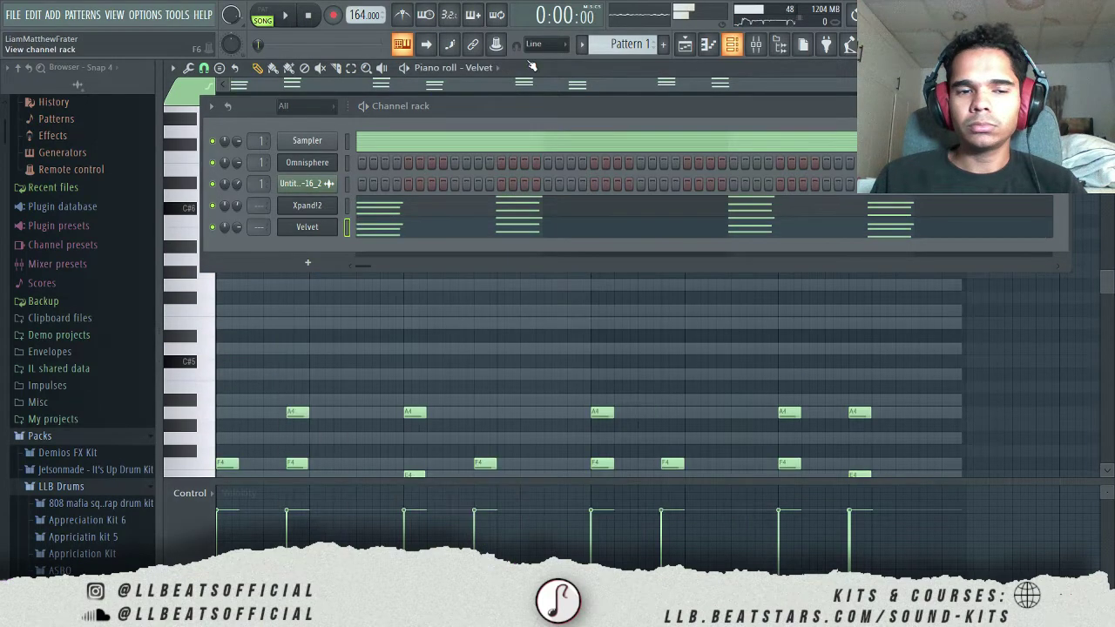
key(space)
key(space)
drag(213, 163, 212, 184)
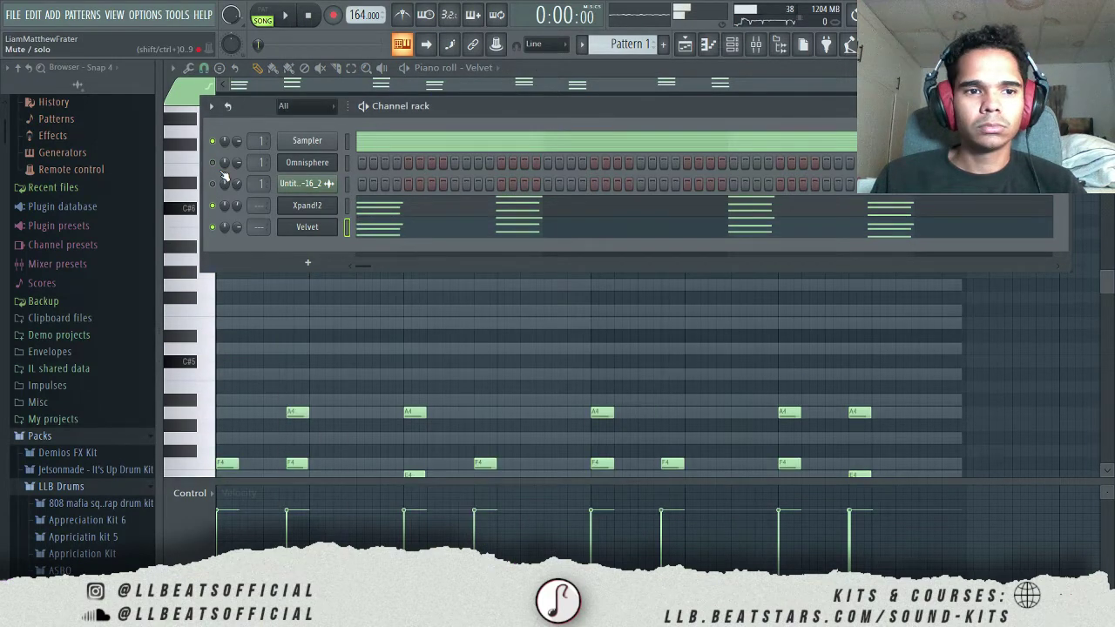
key(space)
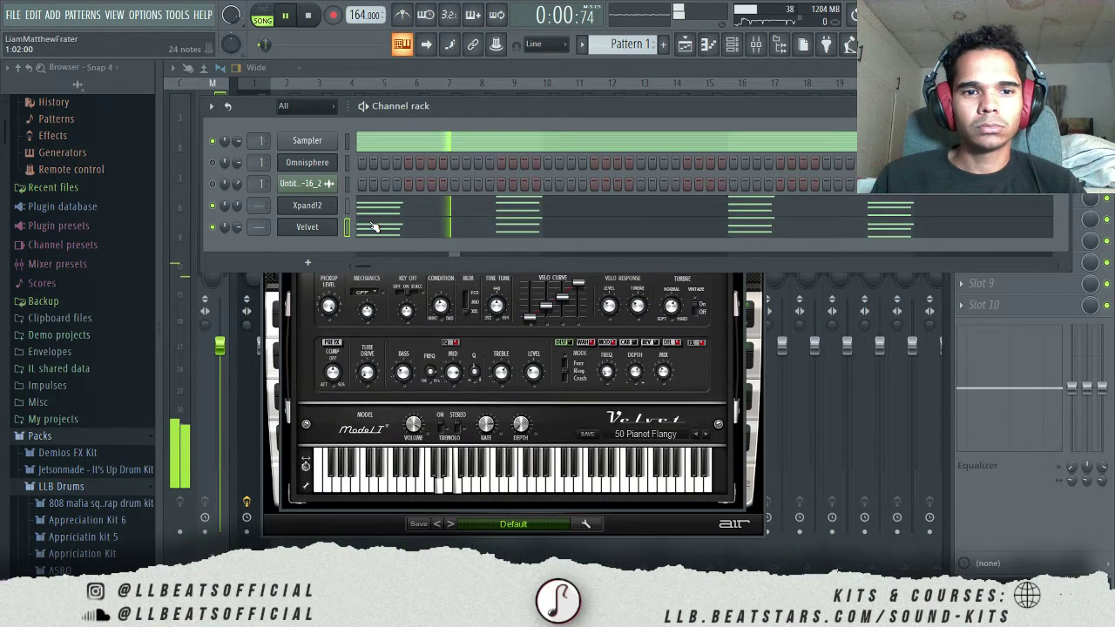
Add an A4 note on top of the first chord in the Velvet piano roll and audition it.
click(373, 228)
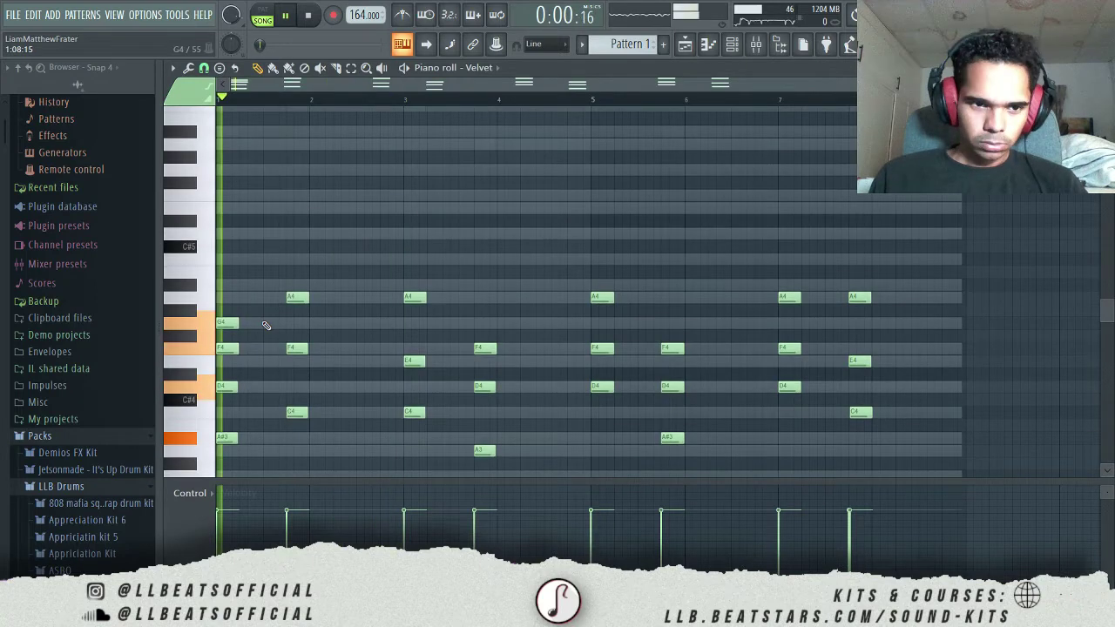
click(227, 298)
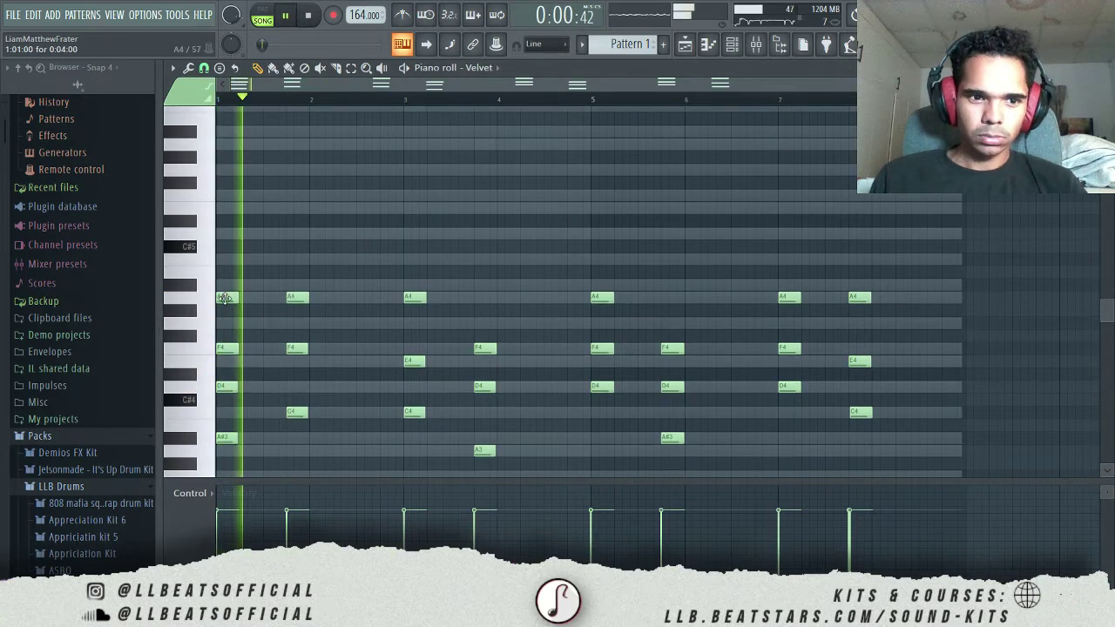
key(space)
key(space)
key(space)
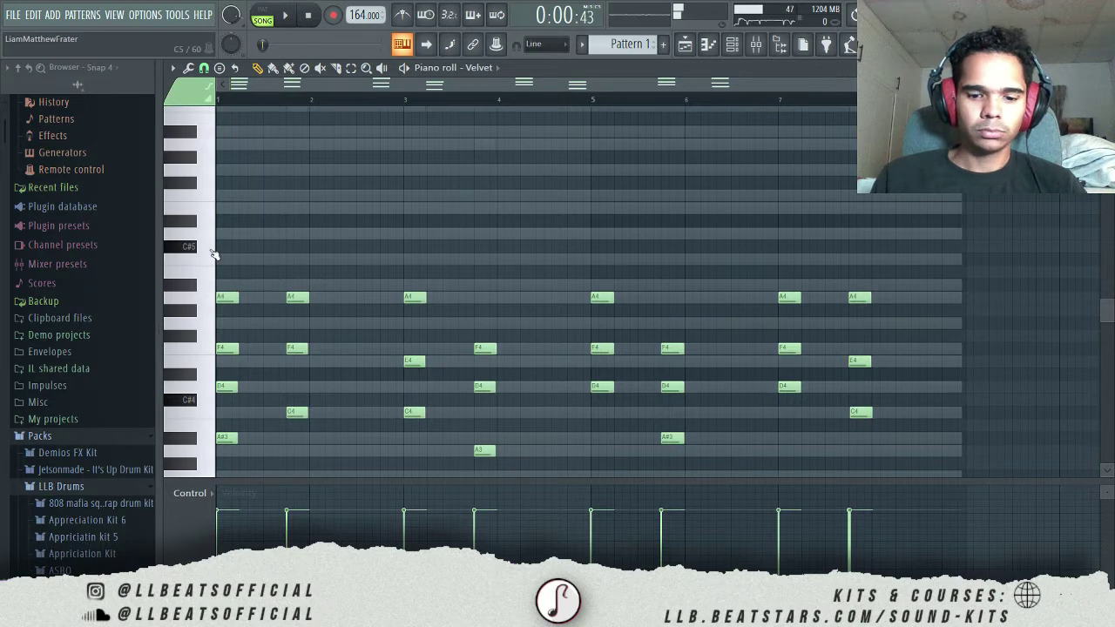
Transpose all Velvet notes down one octave, mute the Xpand!2 channel and listen to Velvet.
key(ctrl+Down)
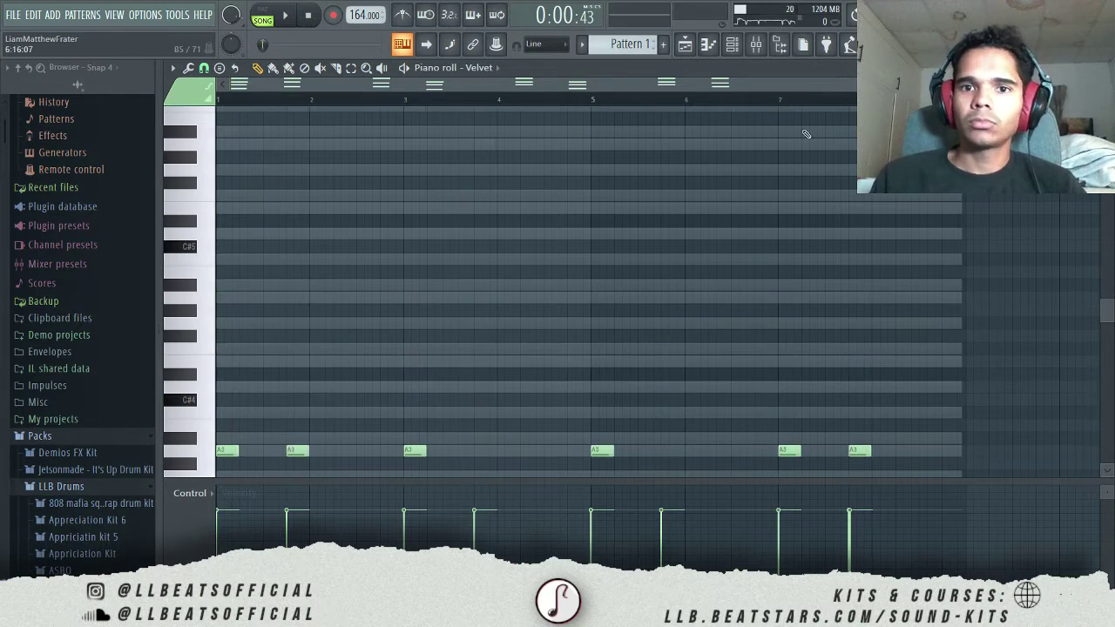
click(733, 46)
click(212, 206)
key(space)
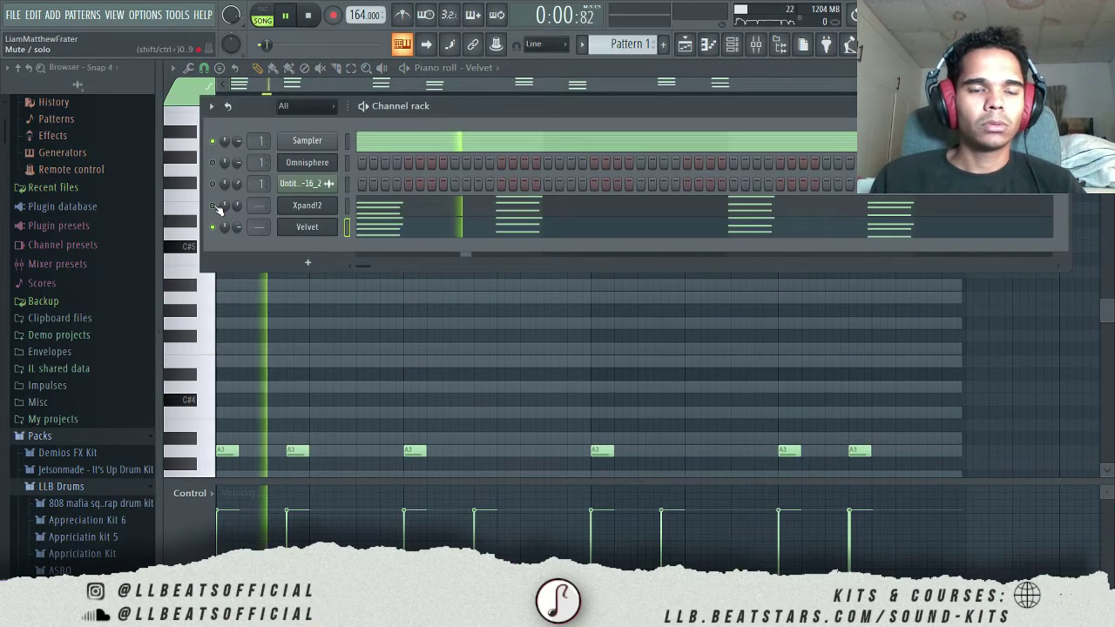
key(F6)
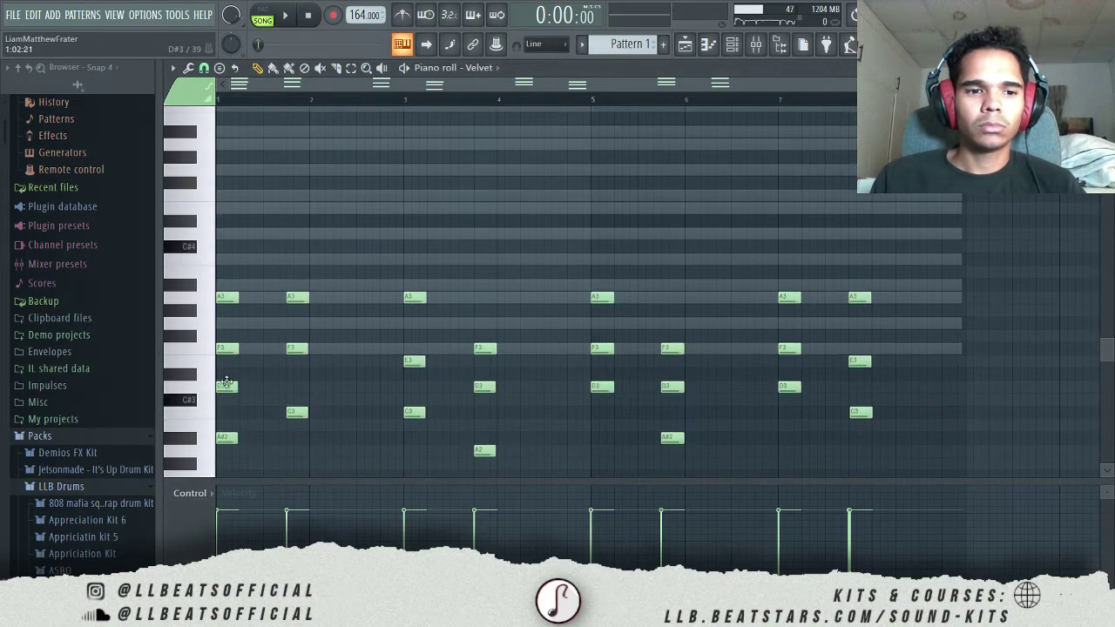
Offset the notes of the first Velvet chord progressively later for a strummed start, and transpose the pattern up one octave.
scroll(226, 383, up, 2)
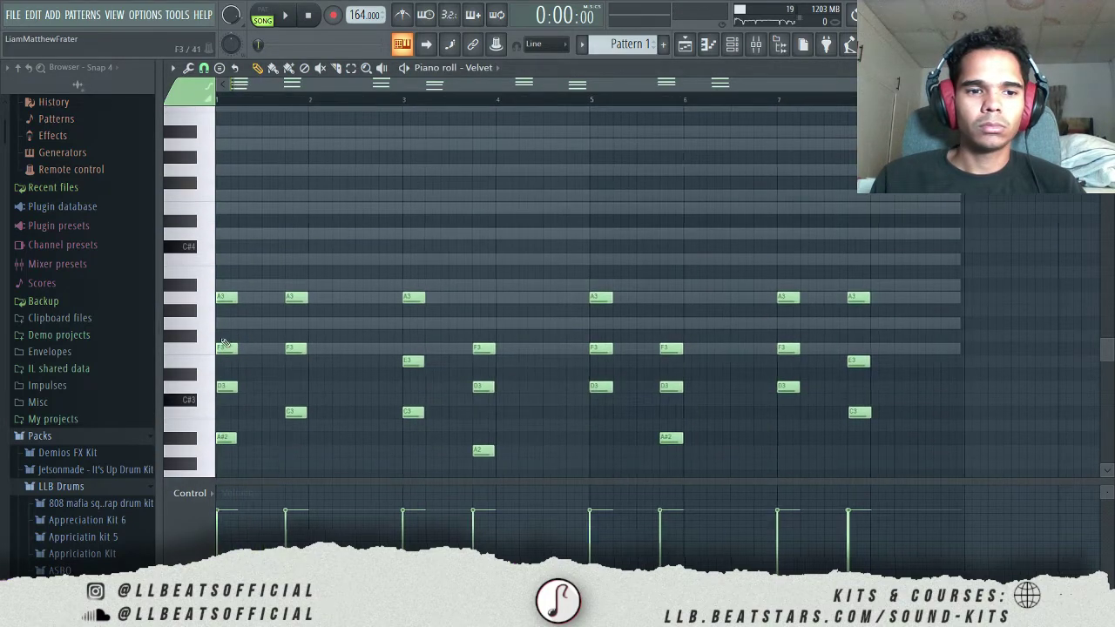
scroll(255, 392, up, 5)
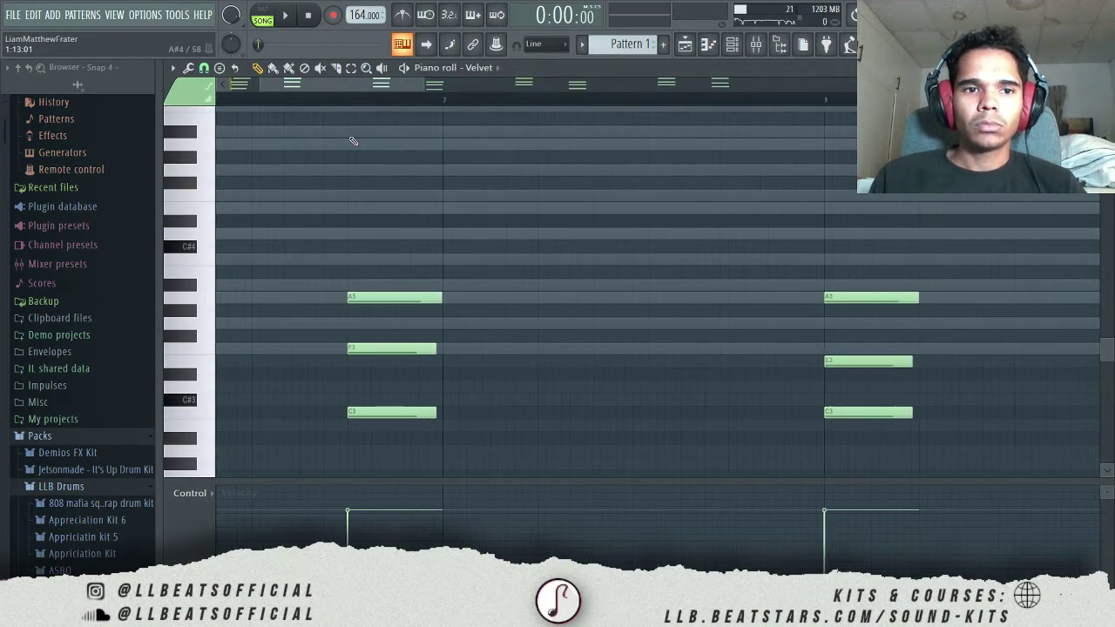
drag(263, 348, 277, 348)
key(space)
key(ctrl+Up)
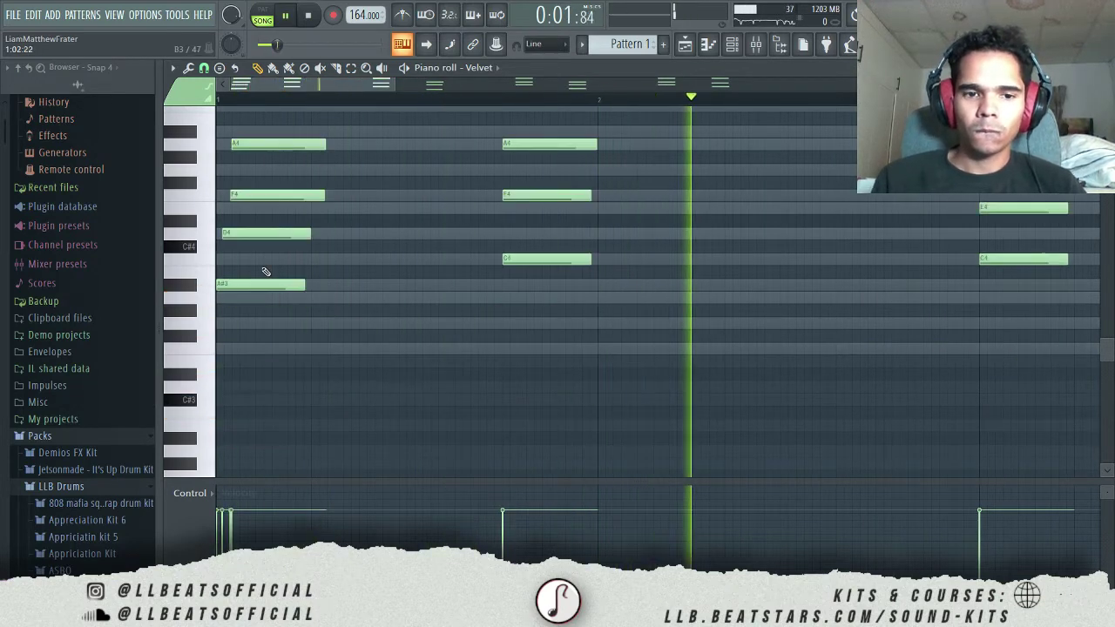
scroll(287, 234, up, 2)
drag(274, 219, 283, 220)
key(space)
key(space)
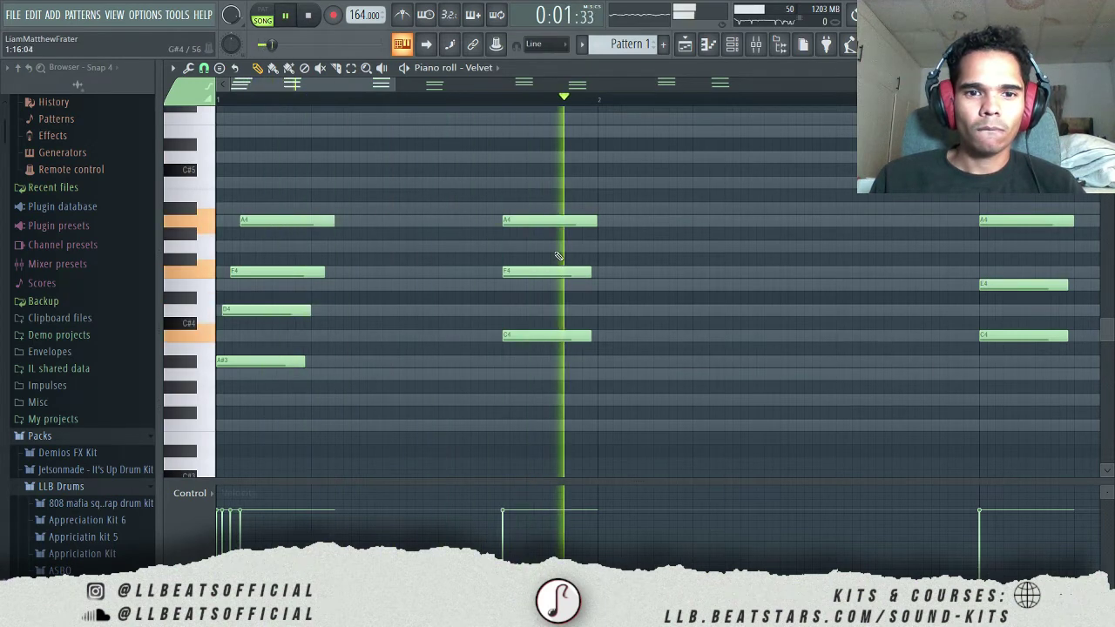
Add a C5 note on top of the second Velvet chord and move the whole chord to the start of bar 2.
click(518, 182)
drag(525, 177, 654, 337)
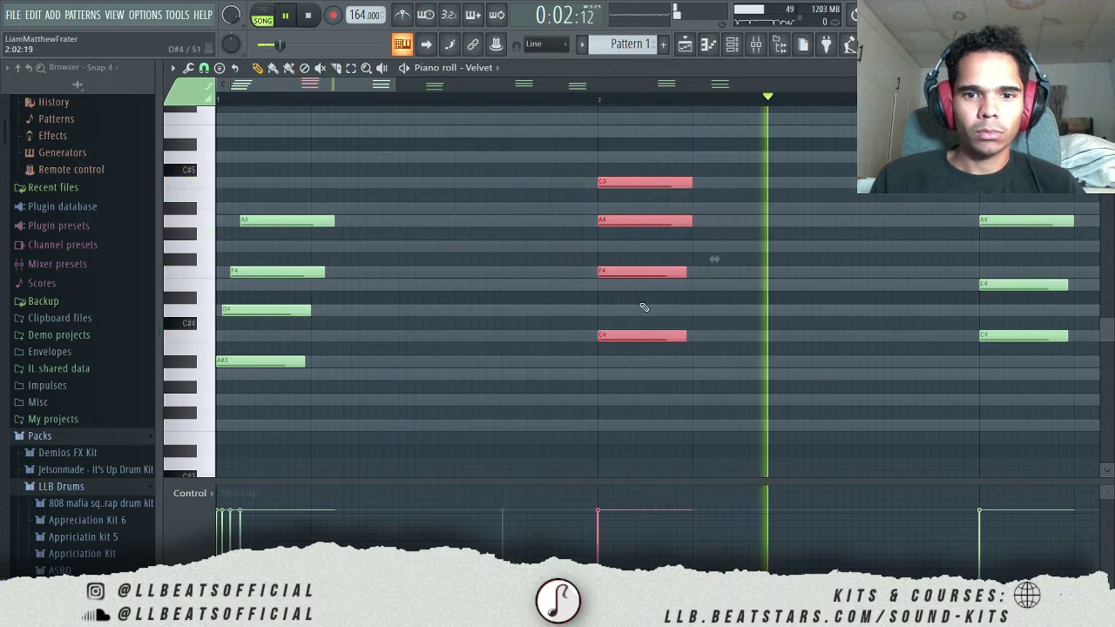
scroll(643, 305, down, 1)
Shift the F4, A4 and C5 notes of the bar 2 chord progressively later to strum it upward.
drag(573, 273, 579, 274)
key(shift+Left)
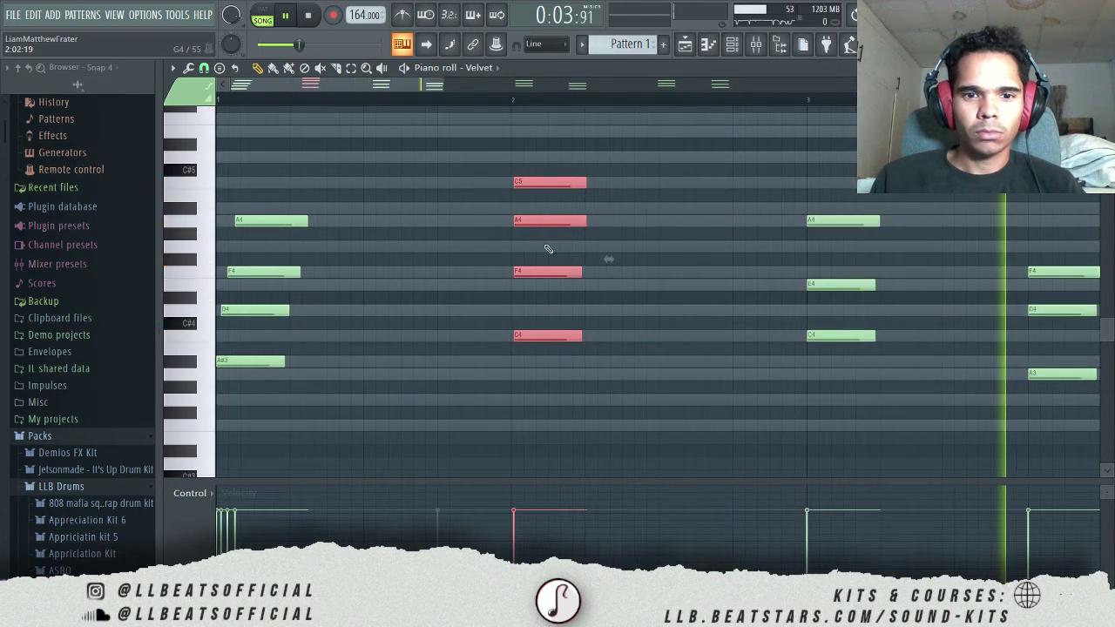
ctrl+click(552, 271)
key(shift+Right)
key(shift+Right)
key(shift+Left)
key(shift+Left)
key(shift+Left)
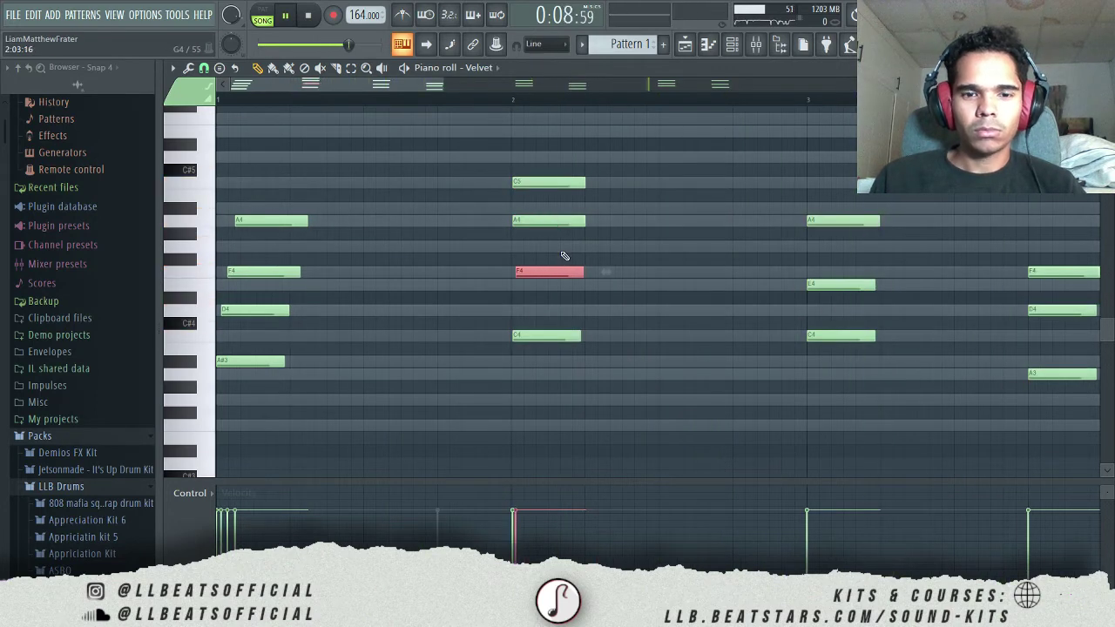
drag(547, 221, 559, 220)
drag(537, 183, 552, 184)
Transpose all Velvet notes up one octave, and try quick legato on them before undoing it.
key(ctrl+Up)
key(ctrl+l)
key(ctrl+z)
Lengthen the A5, F5, D5 and A#4 notes of the first chord to different ends before bar 2.
scroll(558, 237, up, 3)
drag(305, 260, 477, 262)
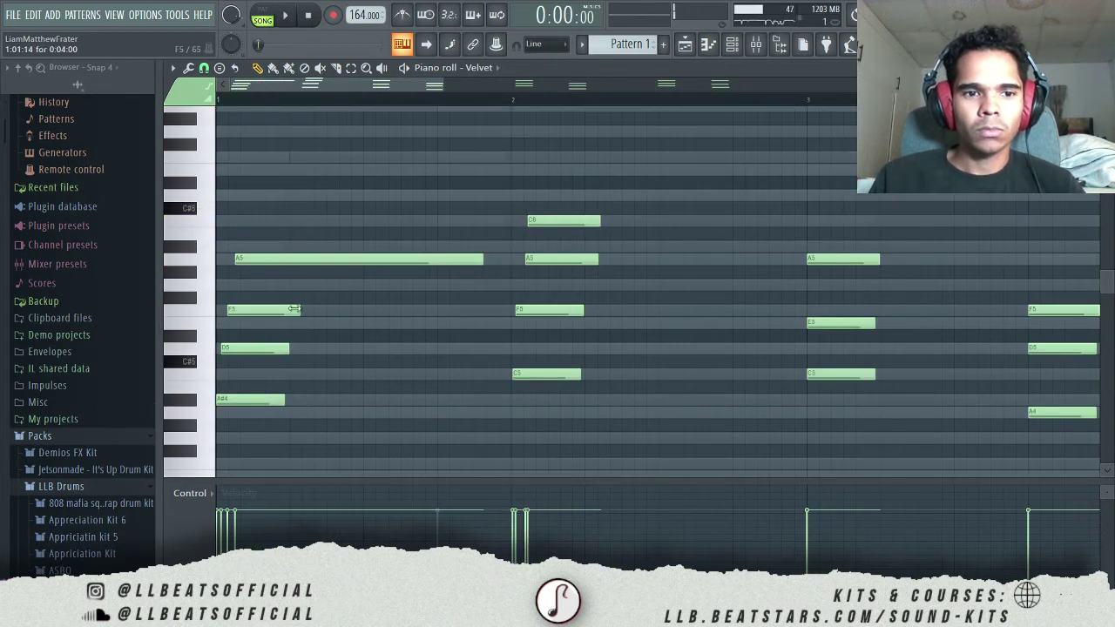
drag(300, 310, 435, 310)
drag(288, 348, 376, 349)
drag(284, 399, 498, 401)
click(517, 412)
right_click(532, 412)
key(space)
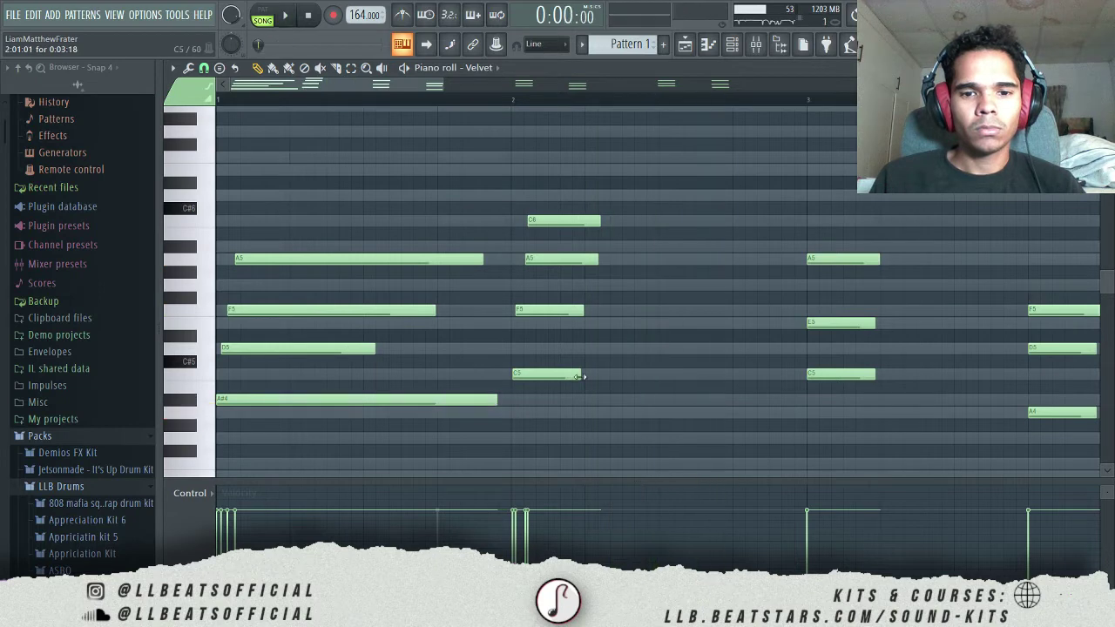
Lengthen the A4, A#4 and C5 bass notes of the Velvet chords by about three quarters of a bar, ending the first A#4 just before bar 2.
drag(204, 412, 204, 375)
drag(803, 72, 1100, 77)
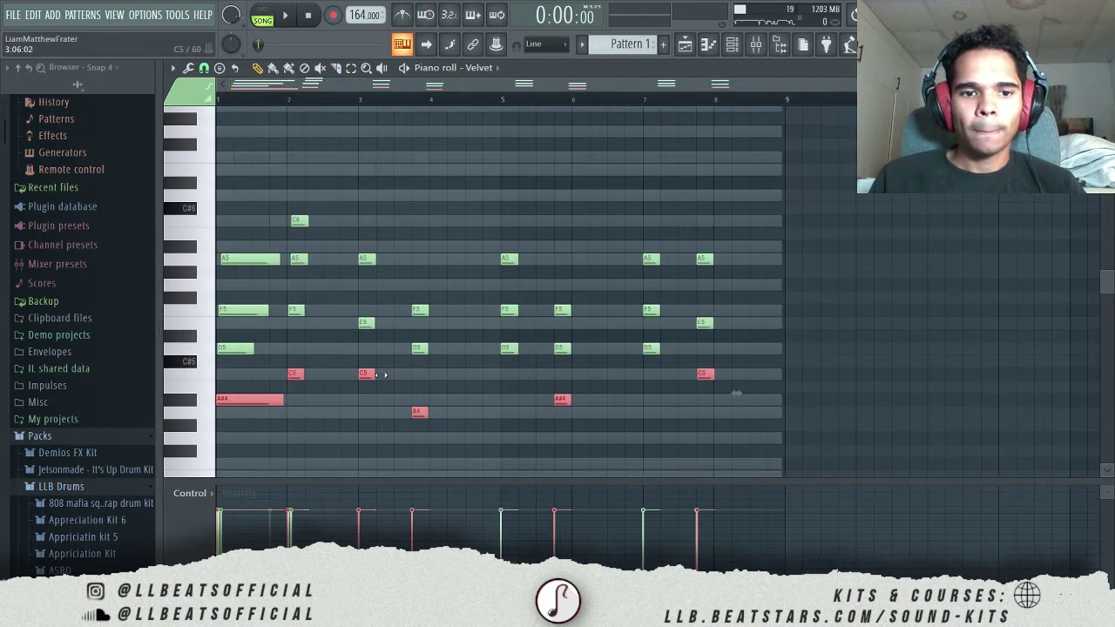
drag(375, 375, 426, 375)
key(space)
ctrl+click(439, 398)
drag(333, 401, 287, 403)
Lengthen the F5, A5 and C6 notes of the bar 2 chord to progressively later ends and play it back.
drag(304, 310, 312, 310)
key(space)
drag(309, 257, 334, 258)
drag(308, 221, 355, 222)
key(space)
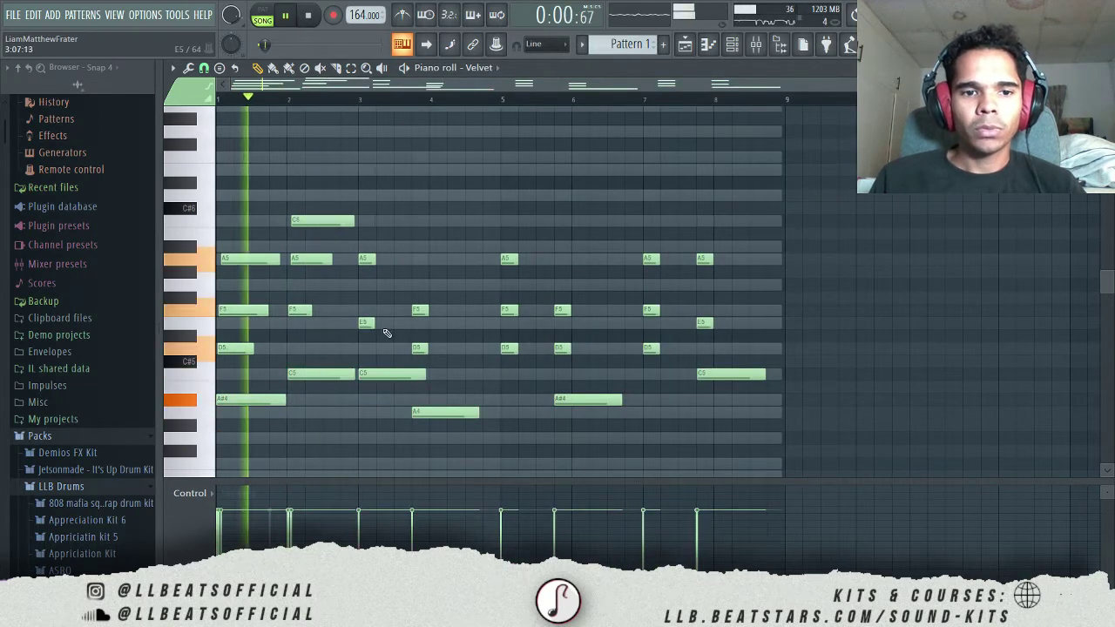
Extend the chord before bar 4 so its D5 ends with the A4 note and its F5 reaches nearly to bar 5.
scroll(371, 349, up, 3)
key(space)
key(space)
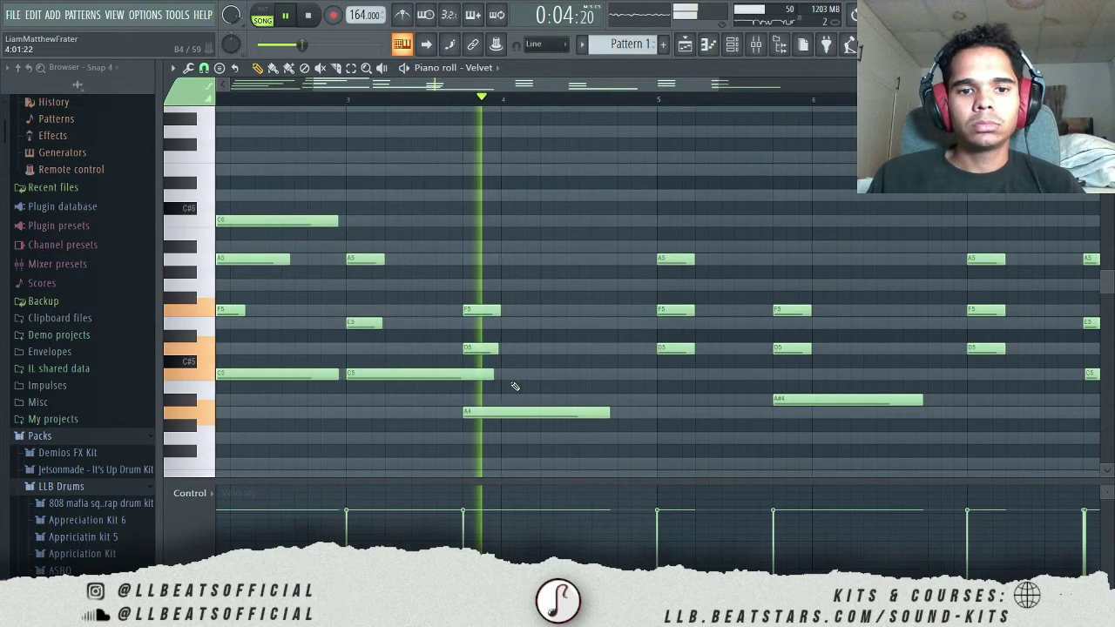
drag(497, 349, 574, 349)
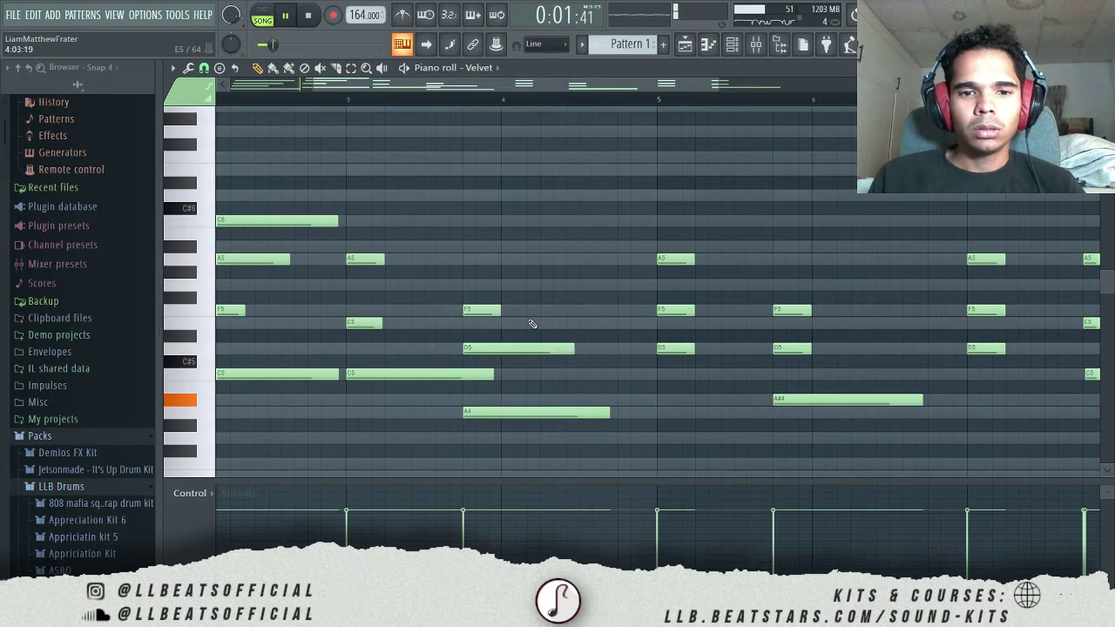
drag(505, 308, 646, 308)
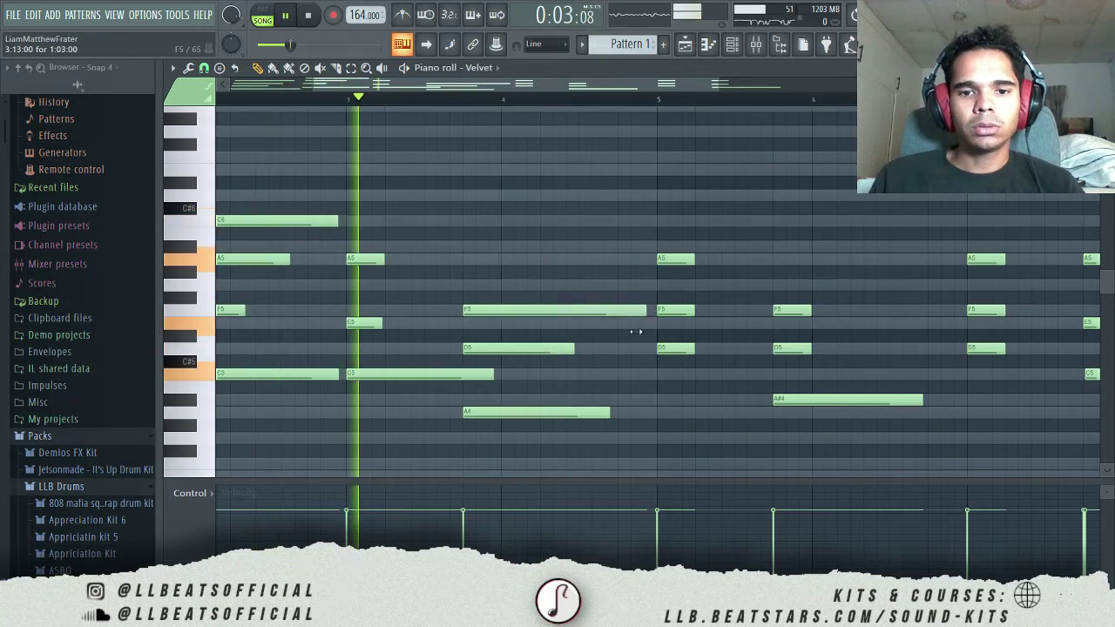
drag(574, 348, 610, 348)
Lengthen the D5 note of the bar 5 chord and move the following A#4 chord to the start of bar 6.
drag(694, 310, 834, 314)
scroll(675, 311, down, 2)
key(space)
key(space)
ctrl+shift+click(601, 399)
drag(602, 399, 638, 390)
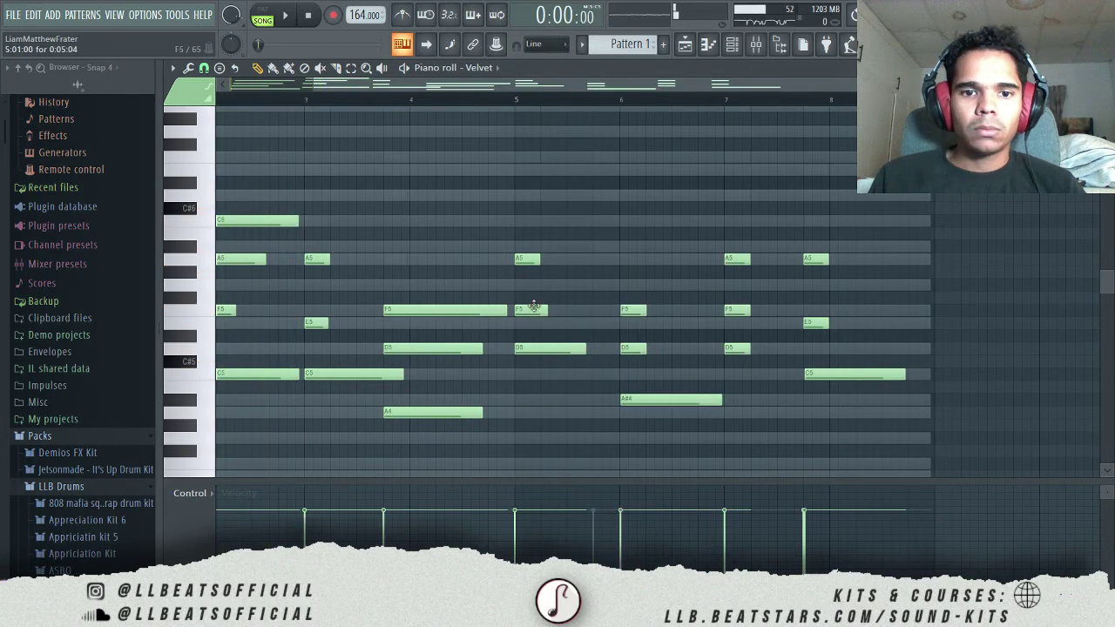
Shift the F5 and A5 notes of the bar 5 chord progressively later and add a C6 on top.
drag(533, 308, 539, 307)
drag(527, 262, 531, 261)
key(space)
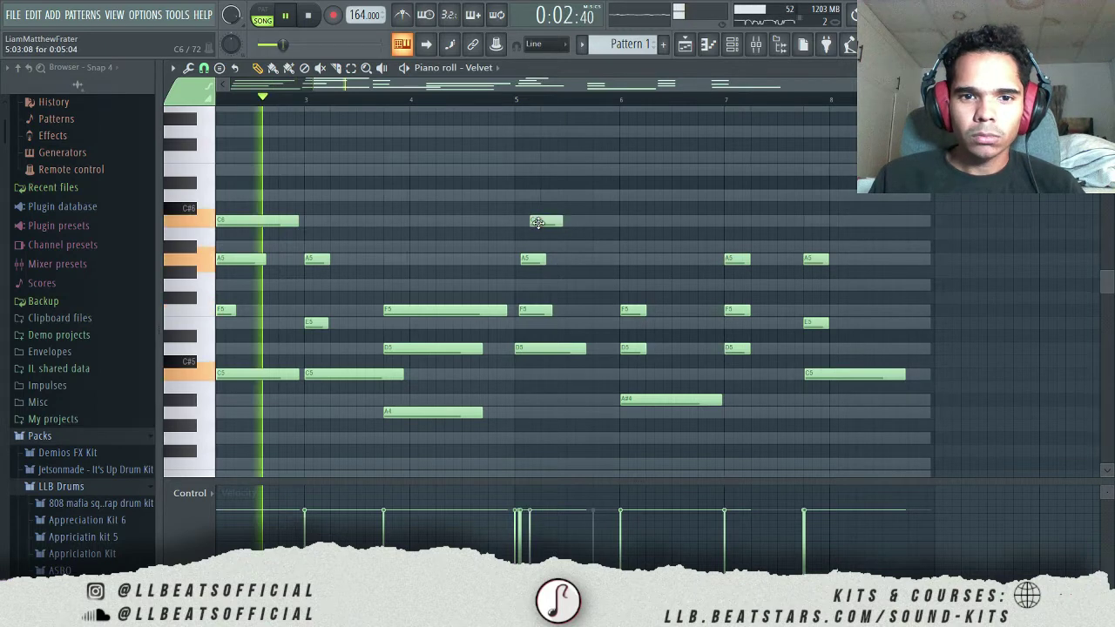
Replace bars 5 to 8 with a copy of the first four bars of Velvet chords and randomize the levels of all notes.
key(F6)
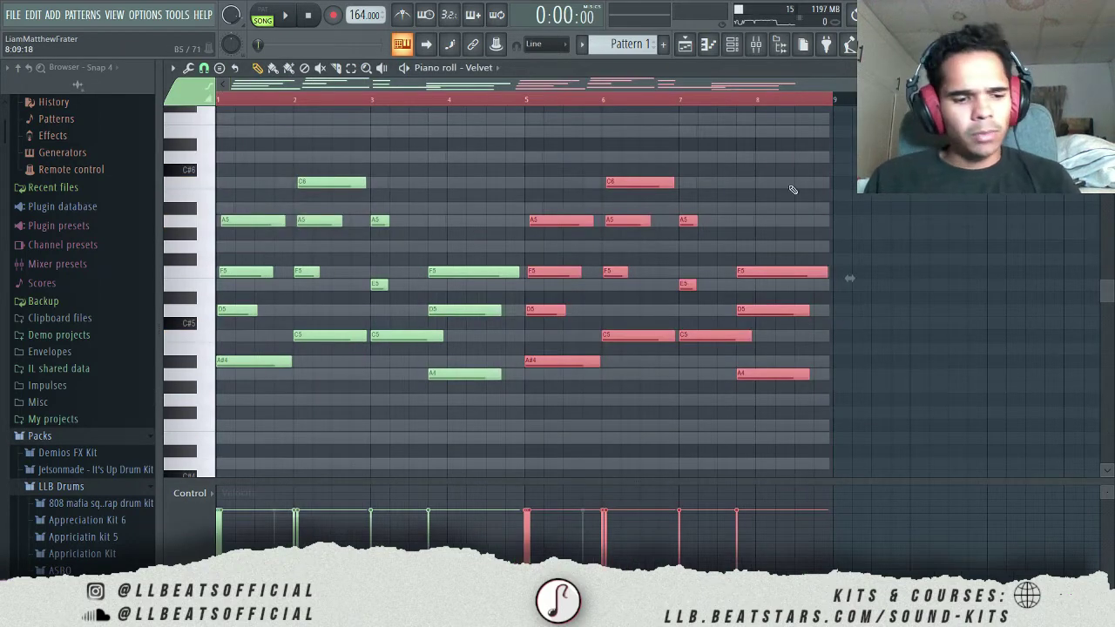
key(ctrl+a)
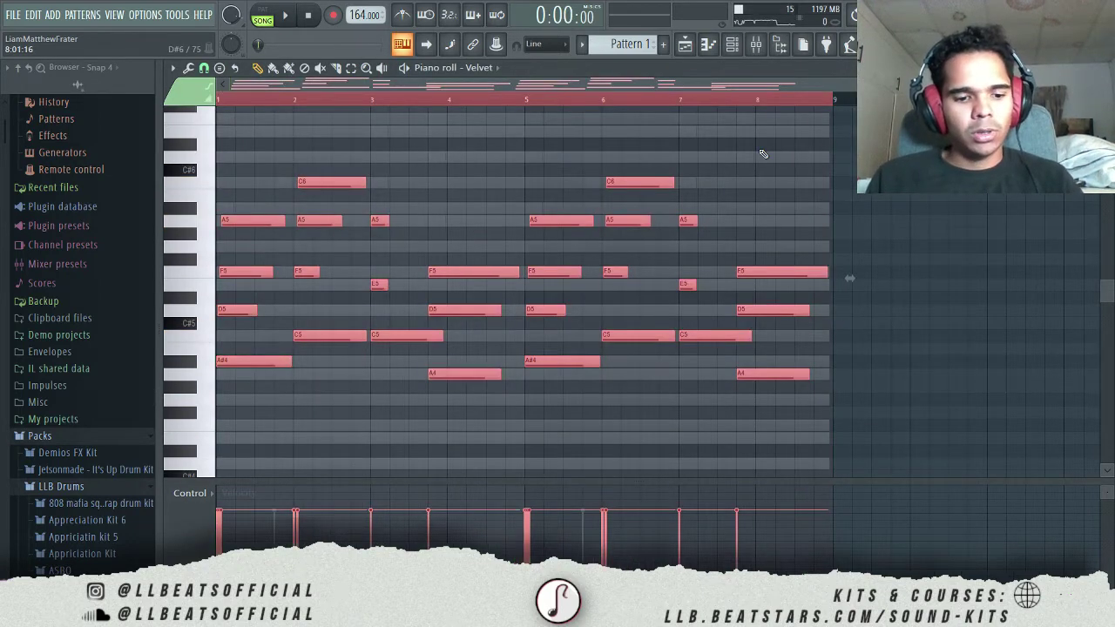
key(alt+r)
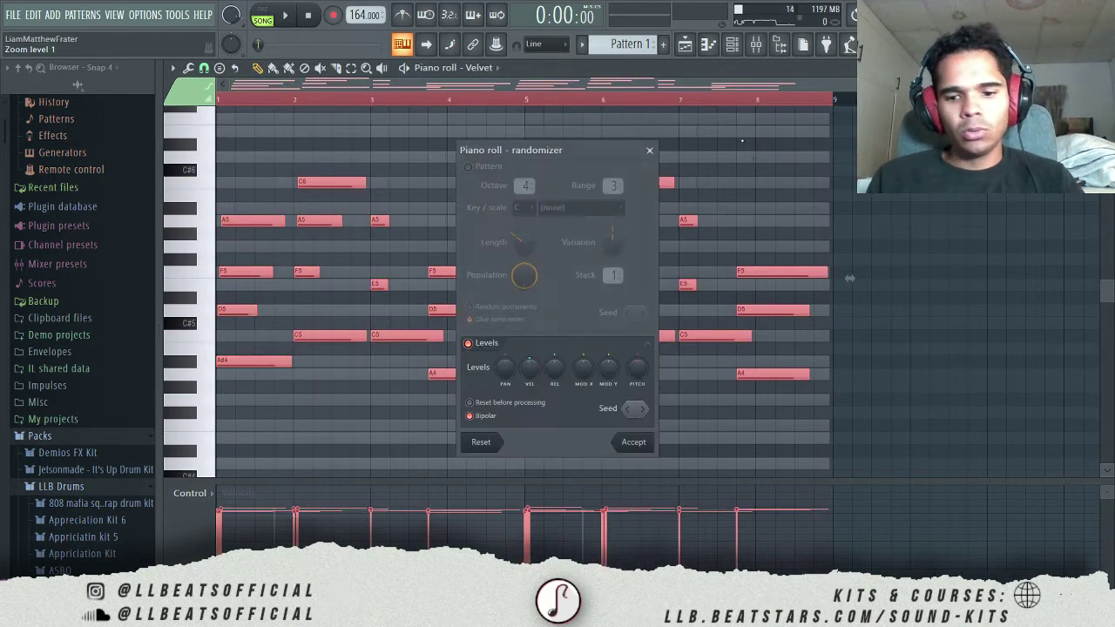
click(634, 448)
key(alt+s)
click(906, 397)
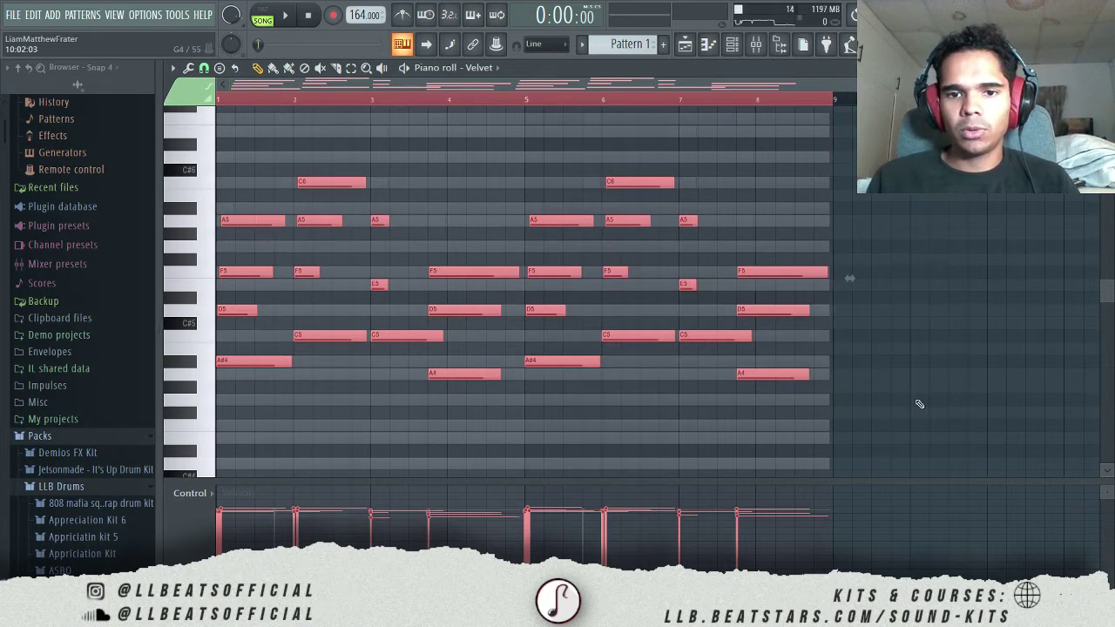
Play back the layered melody while checking the mixer and the channel rack.
key(space)
click(756, 44)
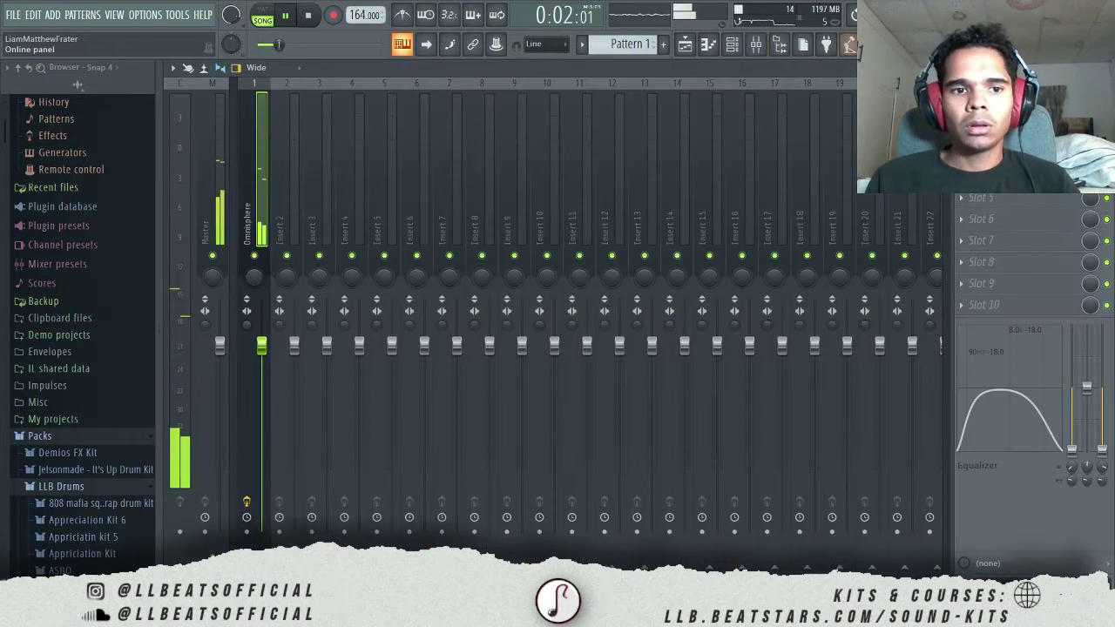
click(736, 47)
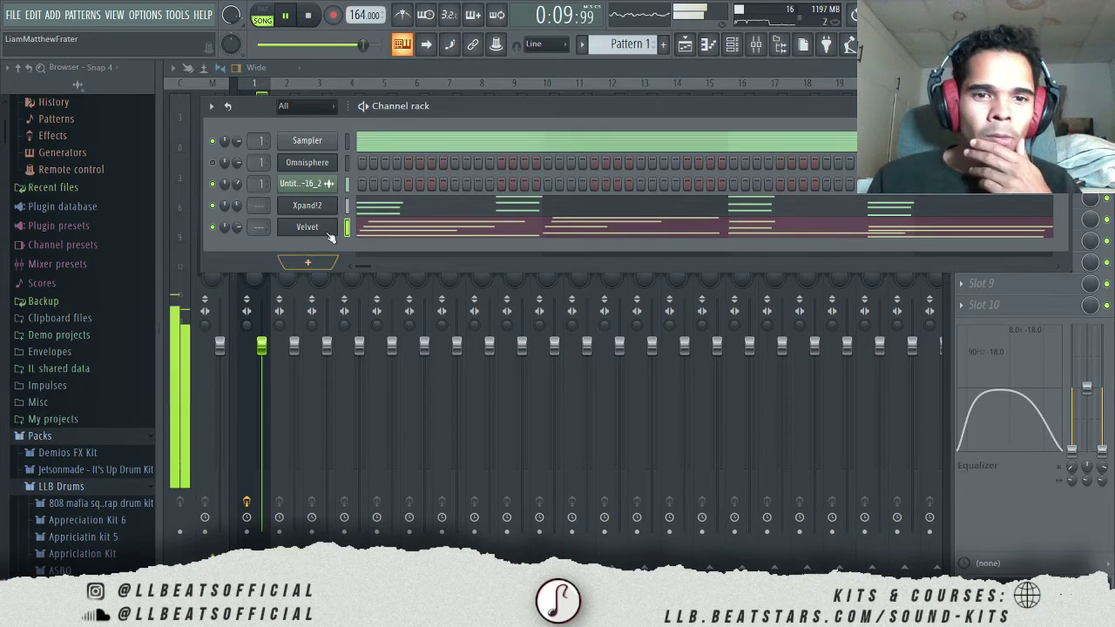
key(space)
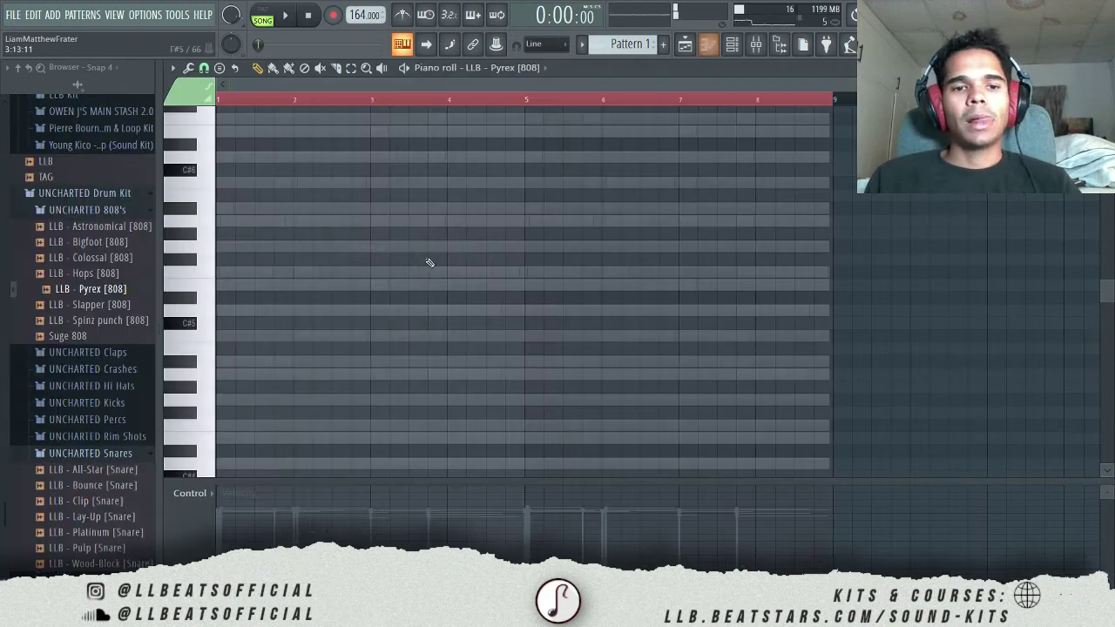
click(541, 68)
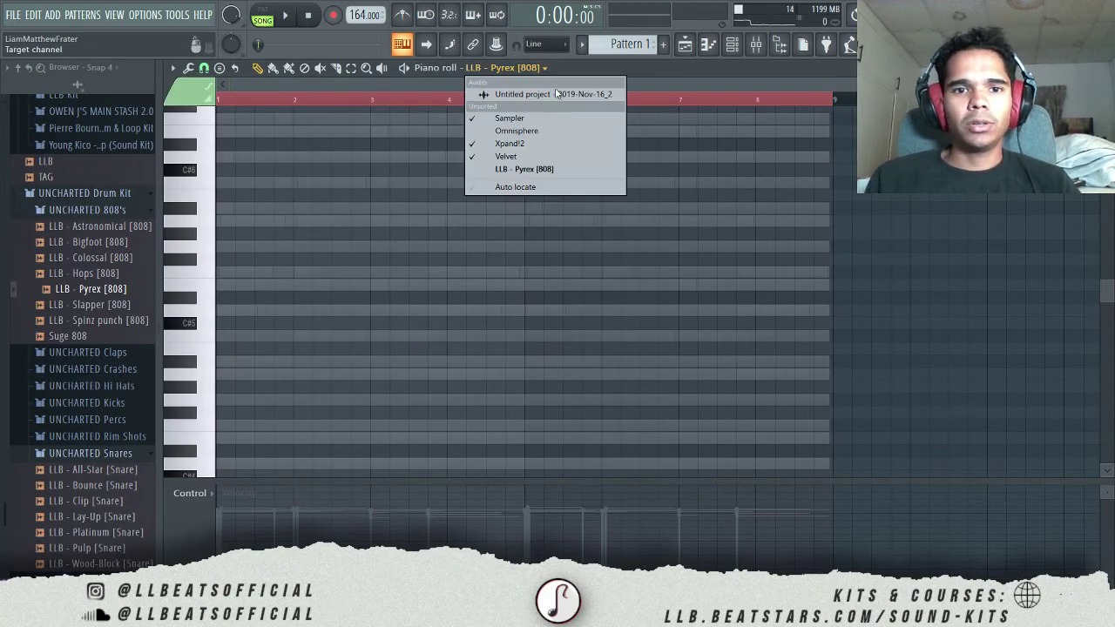
click(518, 117)
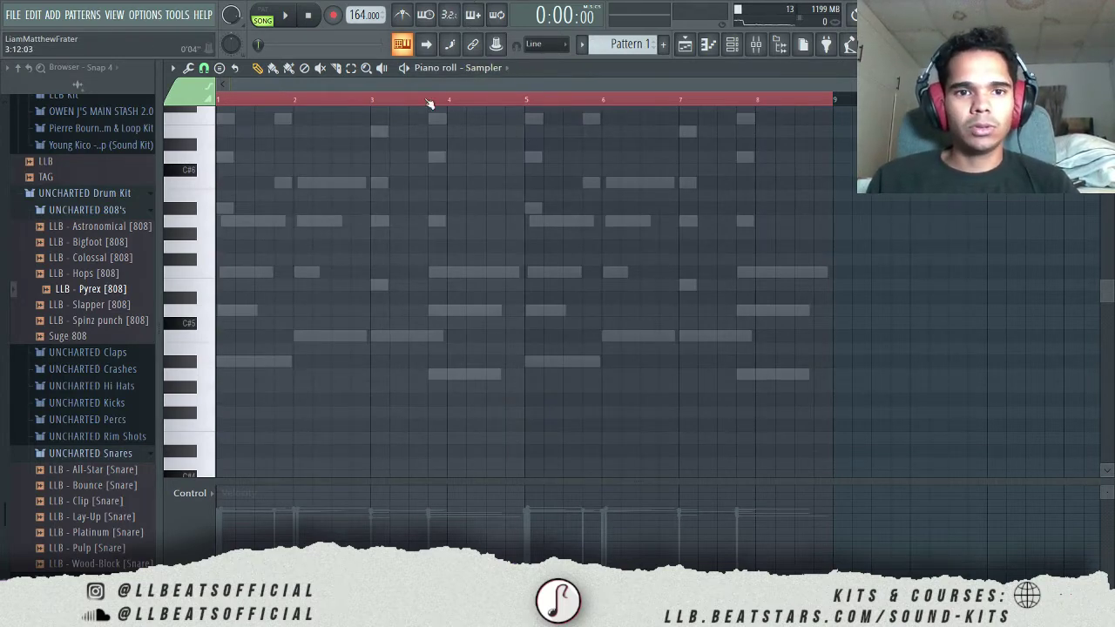
drag(223, 362, 180, 363)
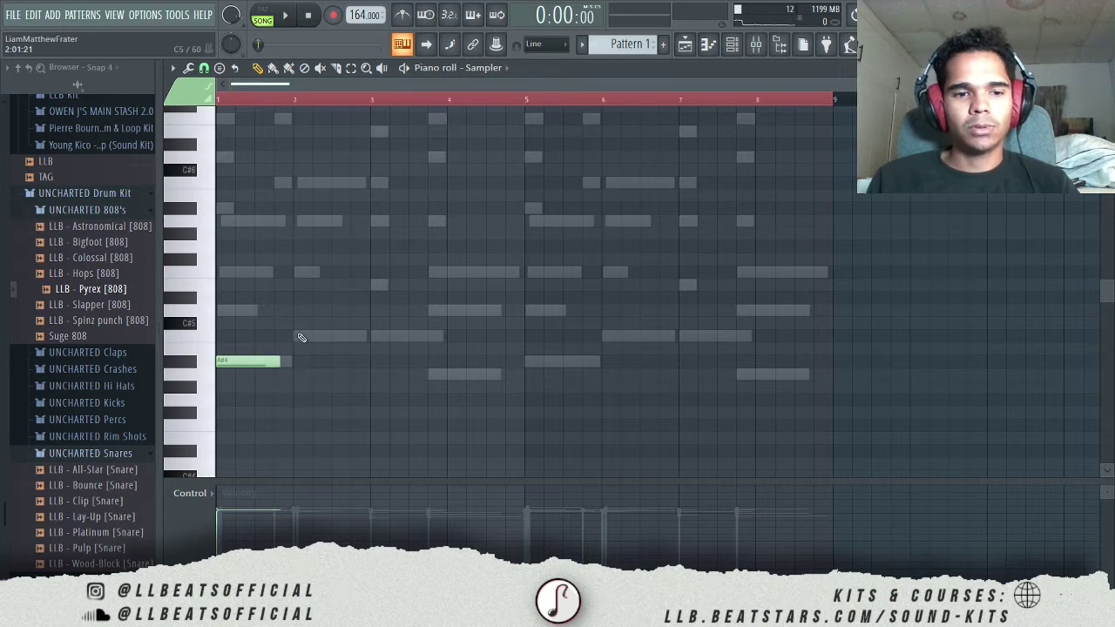
drag(301, 338, 290, 339)
drag(411, 376, 440, 376)
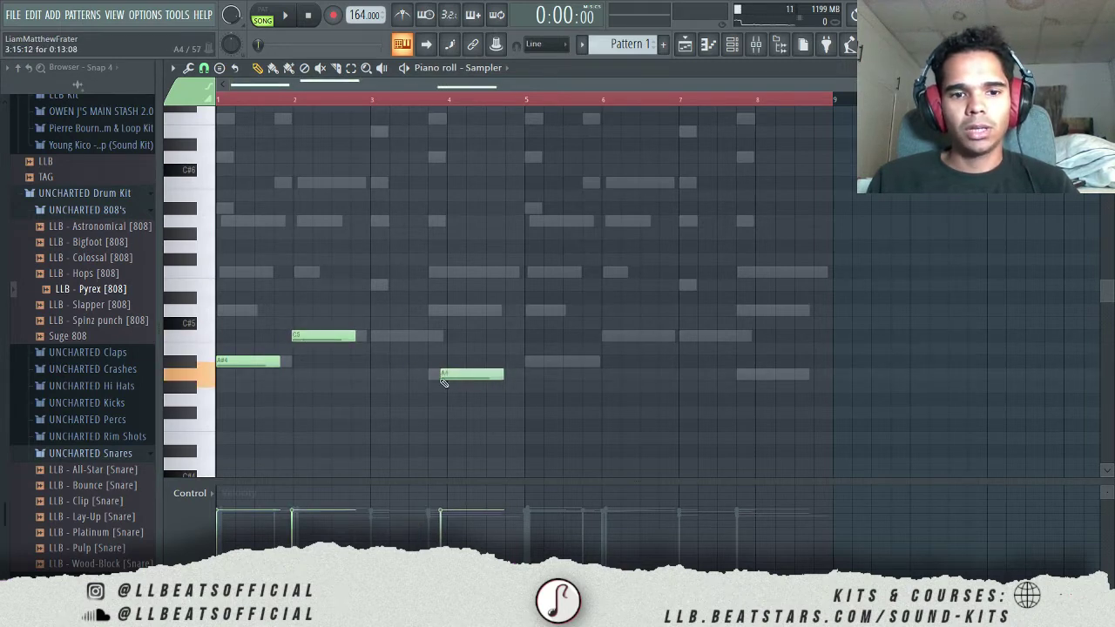
right_click(448, 375)
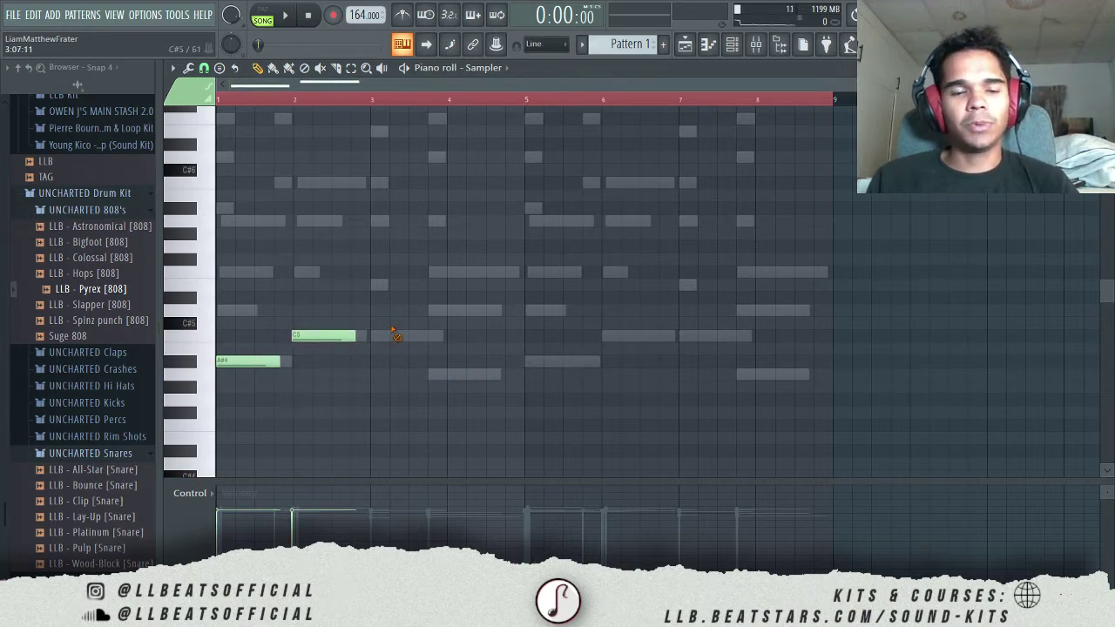
right_click(347, 336)
right_click(275, 360)
Write LLB - Pyrex [808] notes under the chord roots: A#4 at bar 1, C5 at bars 2 and 3, A4 before bar 4, repeated over bars 5 to 8.
click(503, 68)
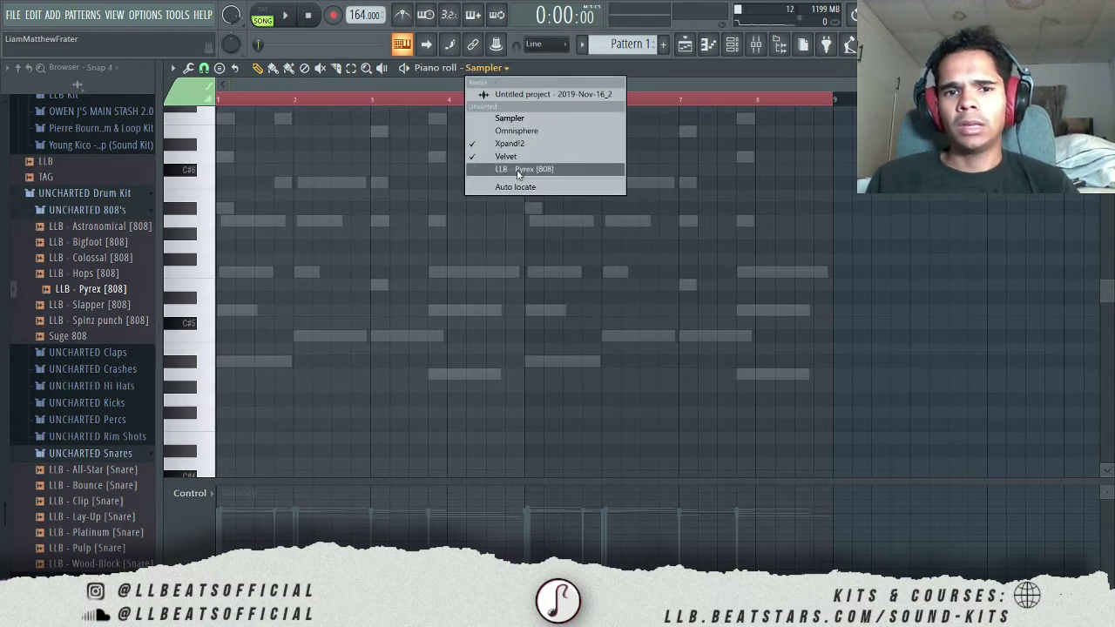
click(580, 170)
drag(1070, 83, 526, 83)
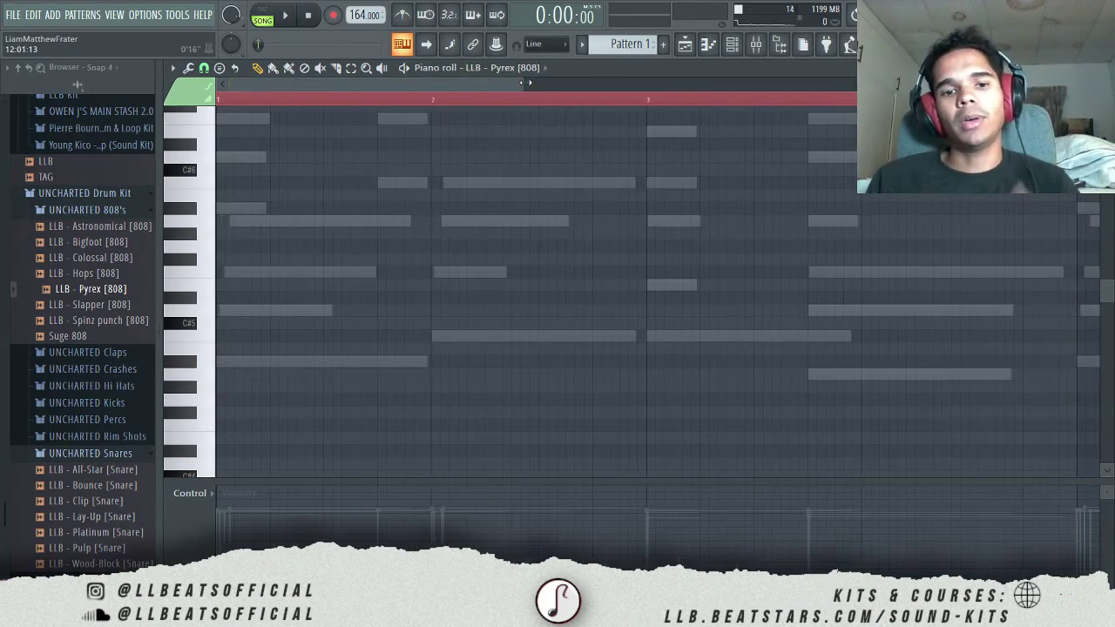
click(268, 363)
drag(485, 323, 428, 335)
drag(550, 337, 552, 337)
click(655, 336)
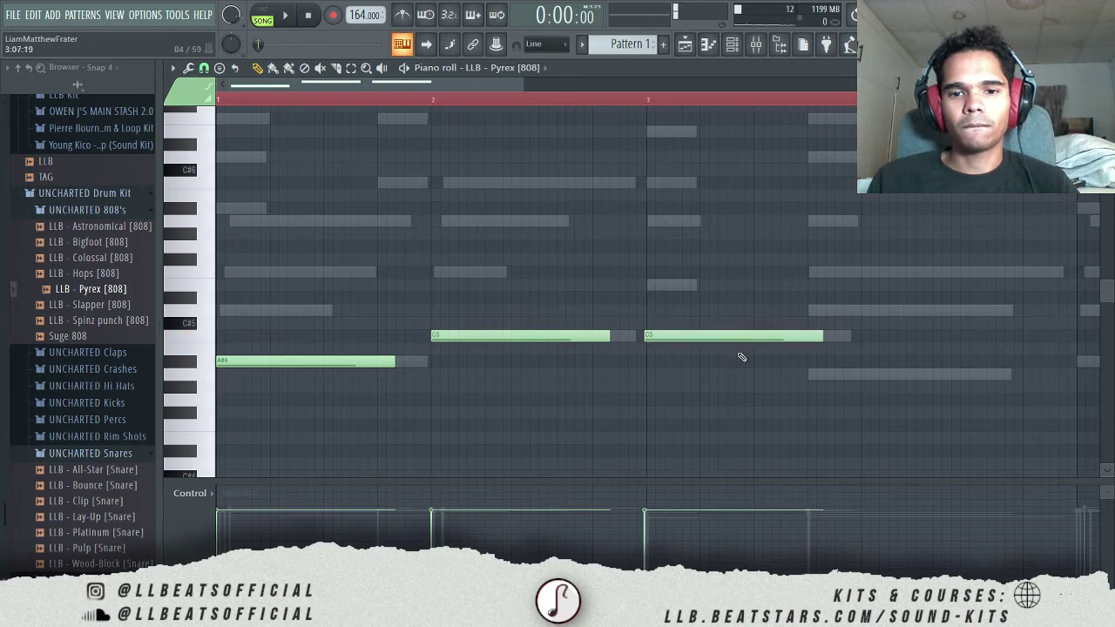
drag(710, 335, 708, 335)
click(812, 375)
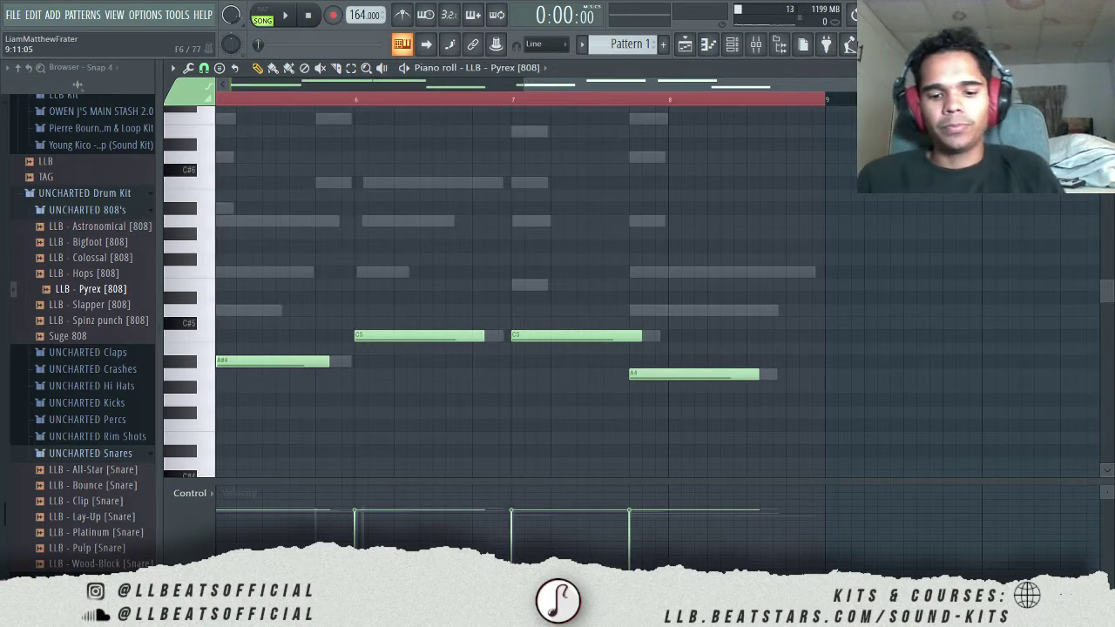
Apply quick legato to the 808 notes so each one runs into the next, and play the result.
key(ctrl+l)
key(space)
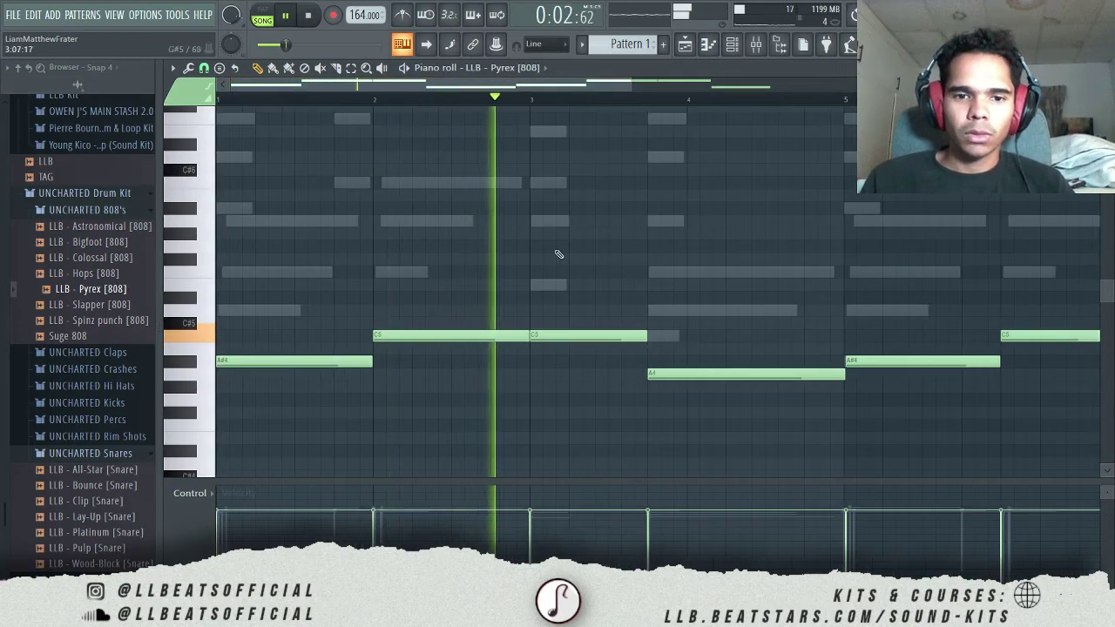
key(space)
Shorten the first A#4 808 note to 3 steps 8 ticks and add a second A#4 of equal length around step 7 of bar 1.
drag(371, 361, 224, 364)
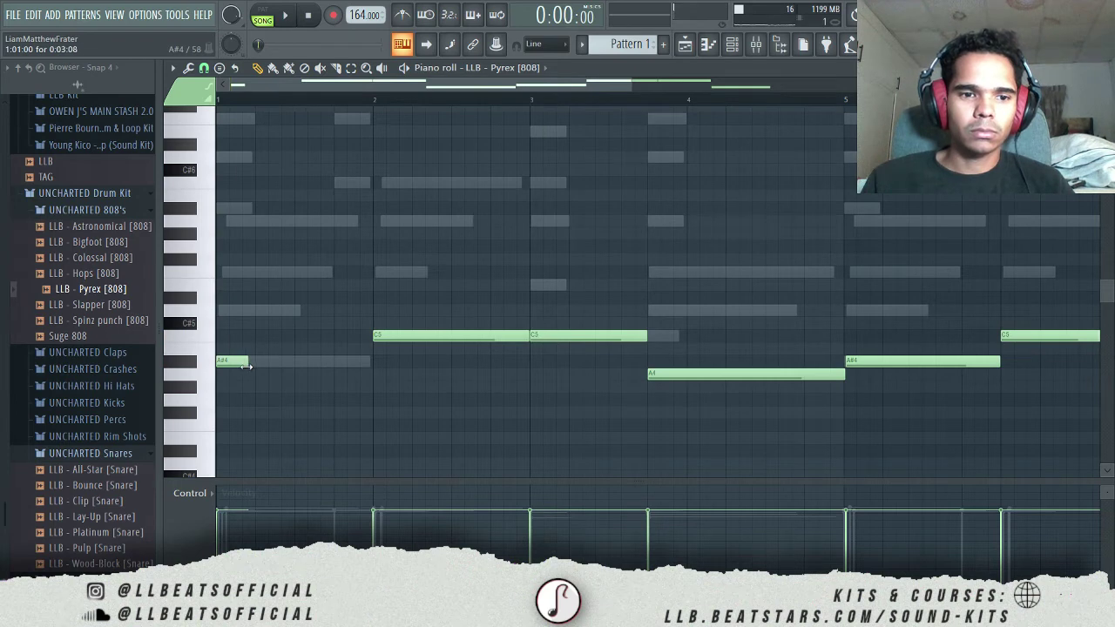
key(space)
click(273, 363)
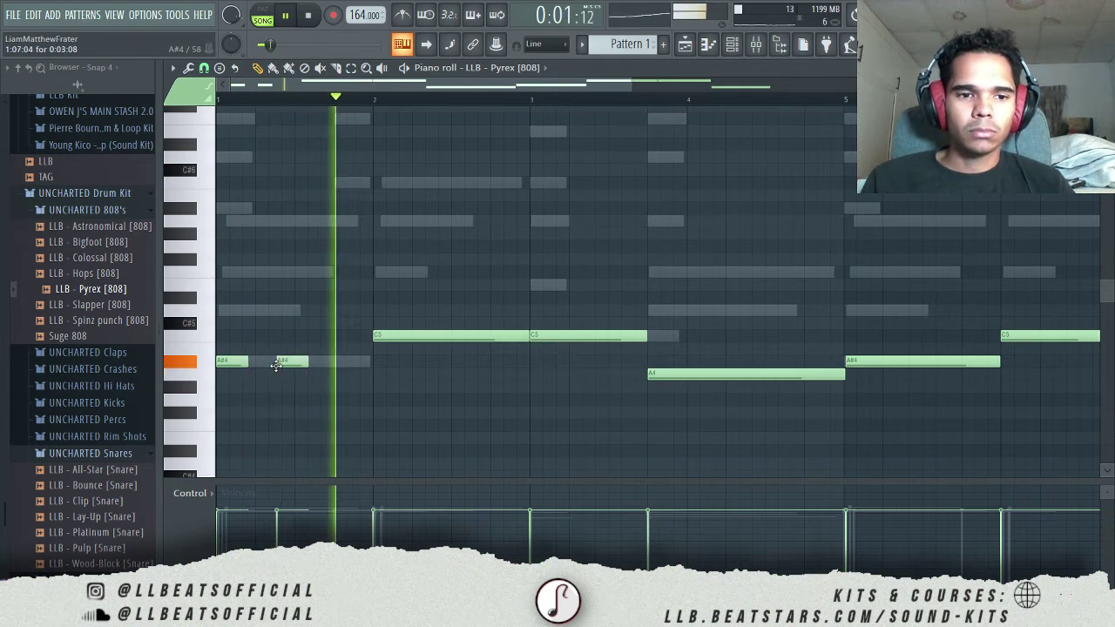
scroll(276, 366, up, 1)
scroll(276, 147, up, 1)
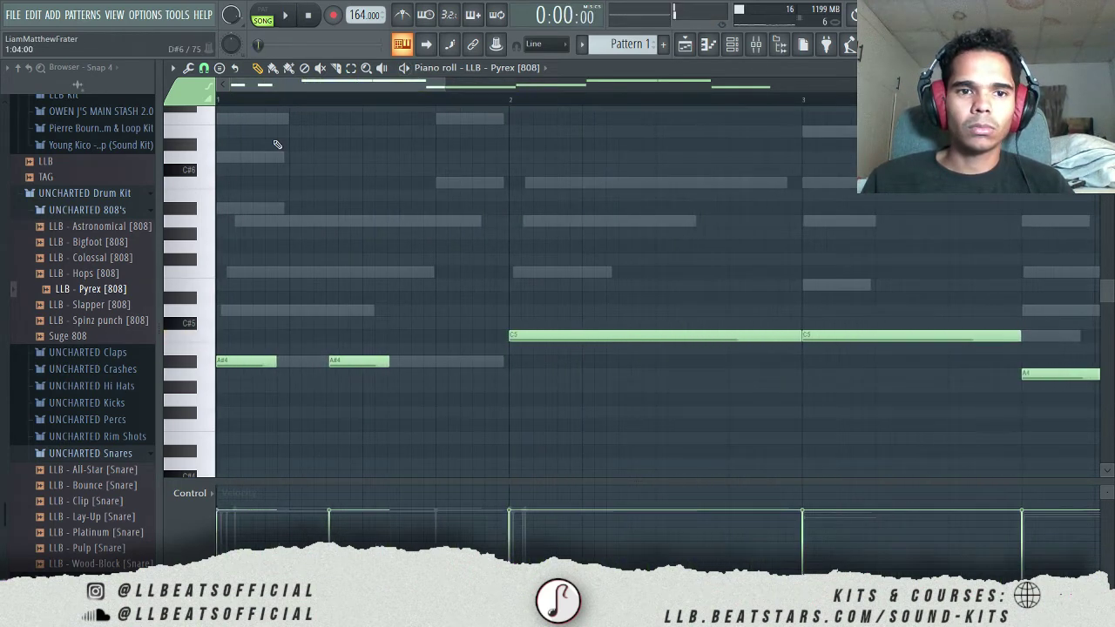
drag(361, 360, 358, 361)
key(space)
key(space)
Start the bar 2 C5 808 note one beat later, shorten the bar 3 C5, and add another C5 between it and the A4.
drag(540, 333, 613, 333)
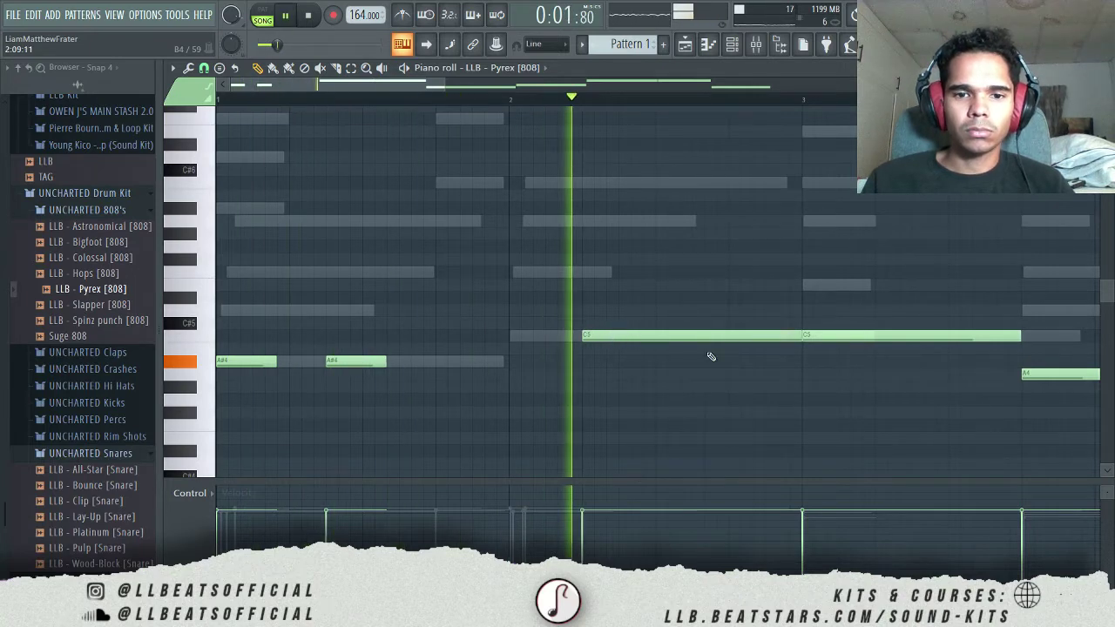
drag(1017, 337, 911, 342)
click(918, 340)
drag(918, 340, 914, 343)
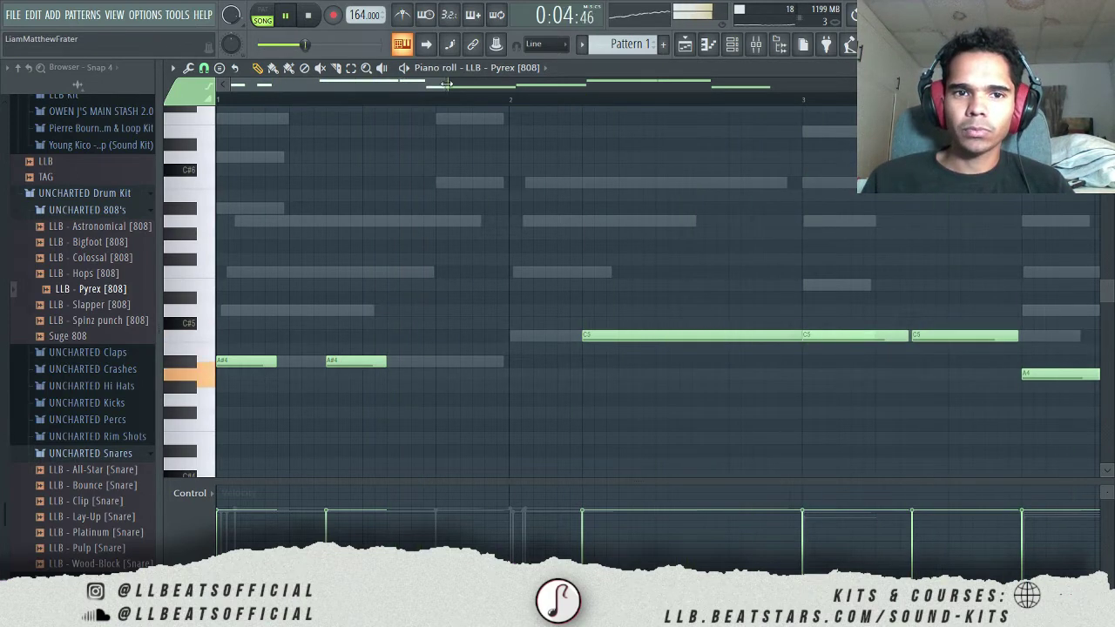
Play back the 808 line and start the first A4 note about half a bar later.
drag(445, 85, 721, 150)
key(space)
key(space)
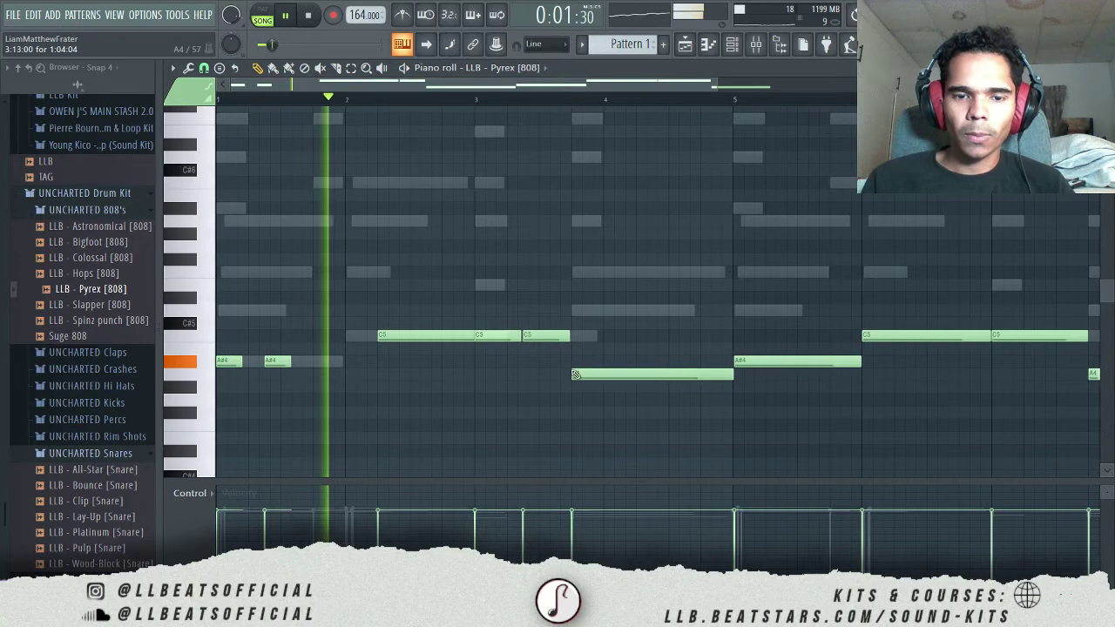
drag(579, 373, 646, 372)
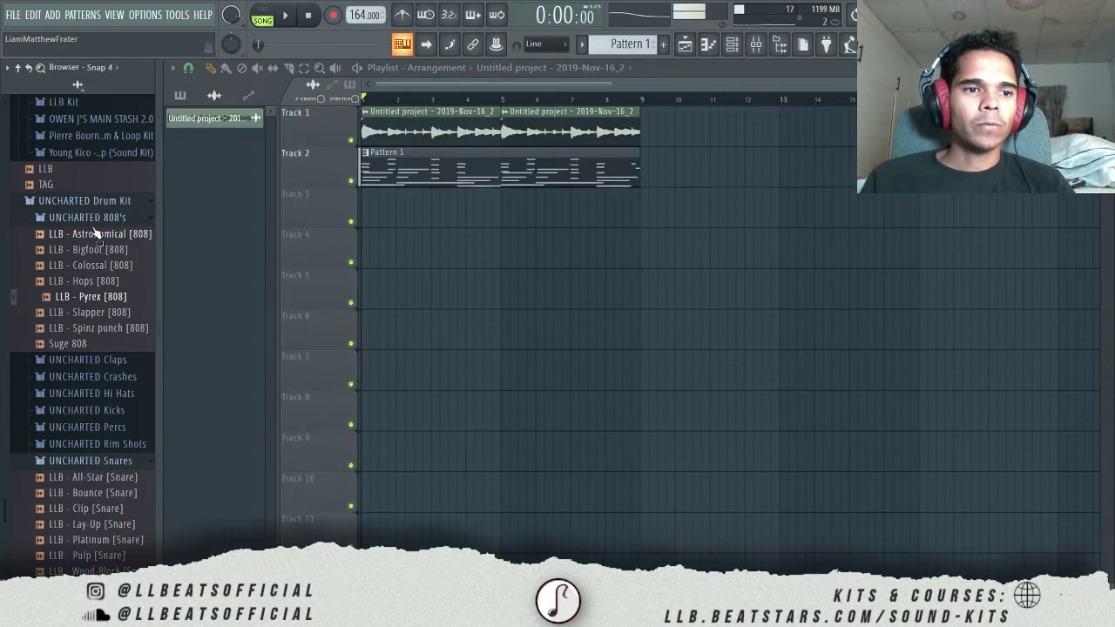
Audition hi-hats from the UNCHARTED Hi Hats folder and load LLB - Flex [Hi Hat] into a new channel, closing its sampler window.
click(87, 217)
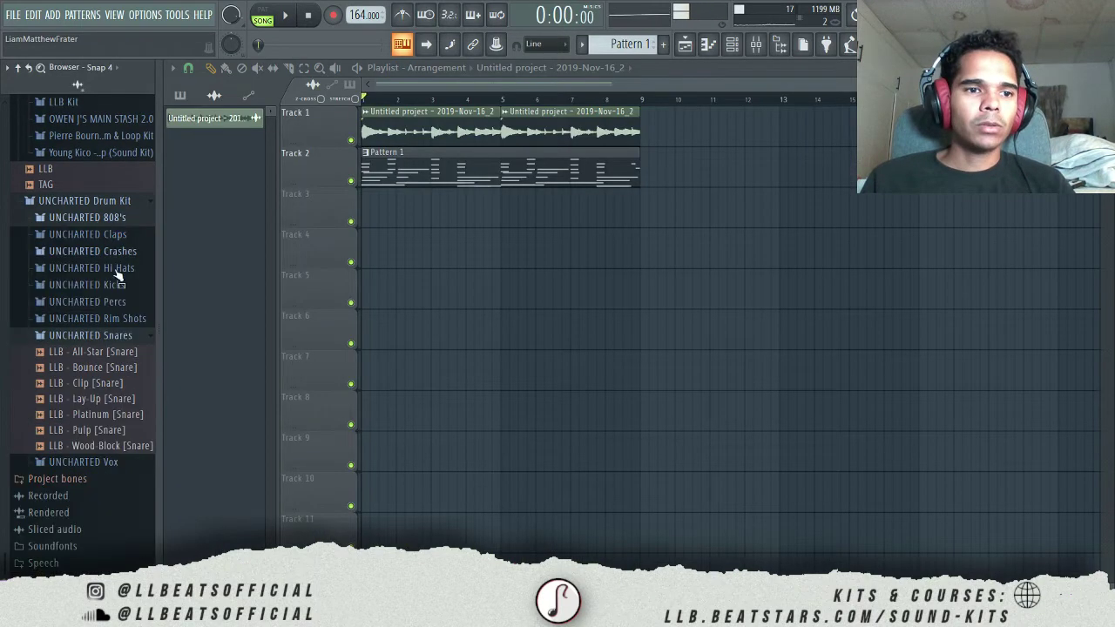
click(111, 269)
click(125, 301)
click(127, 319)
click(123, 302)
right_click(123, 300)
click(162, 313)
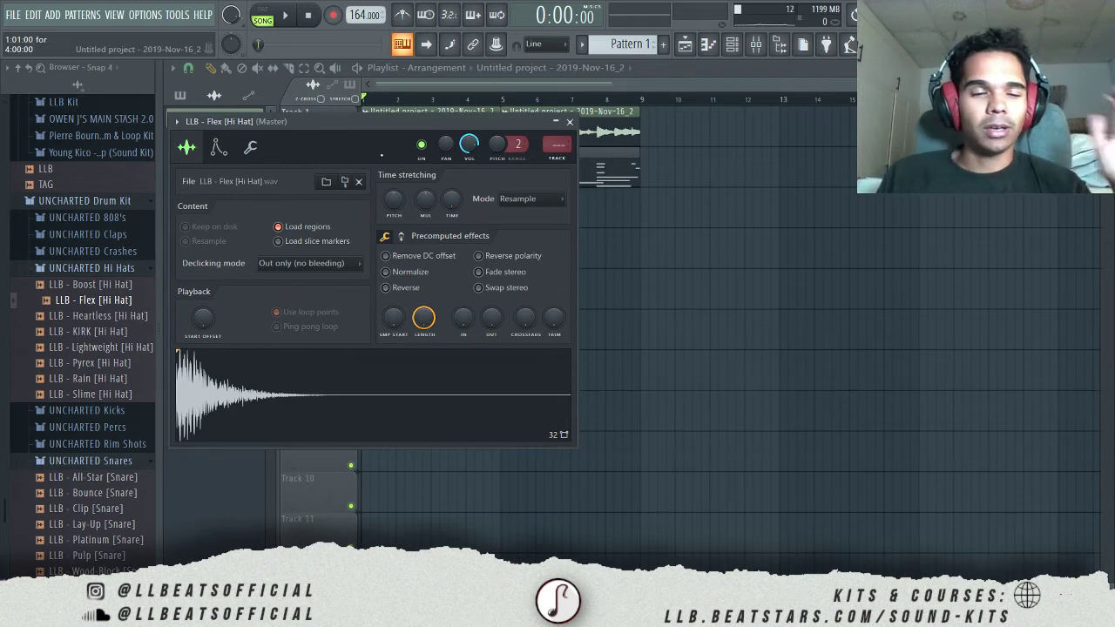
drag(356, 129, 411, 115)
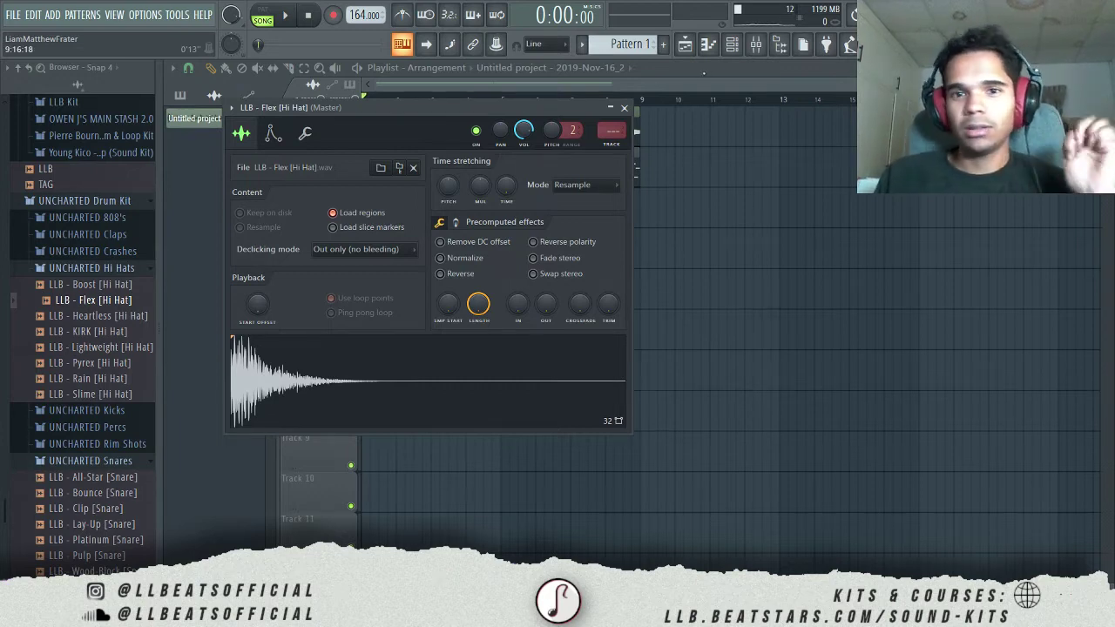
key(Escape)
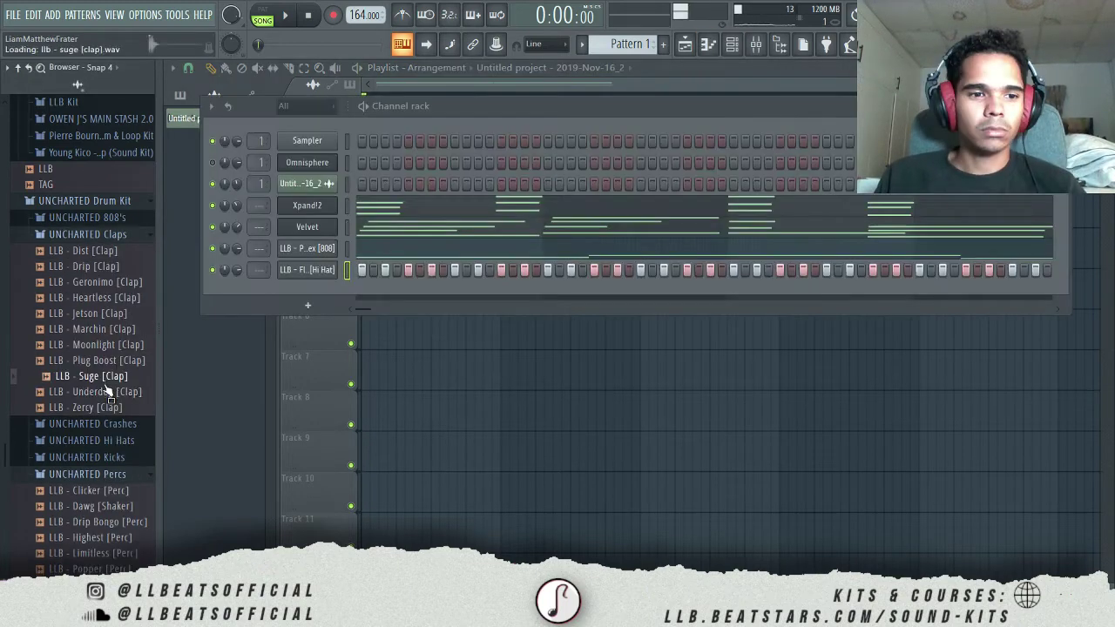
Audition claps from the UNCHARTED Claps folder over the beat and load LLB - Suge [Clap] into a new channel.
key(space)
click(107, 389)
click(113, 379)
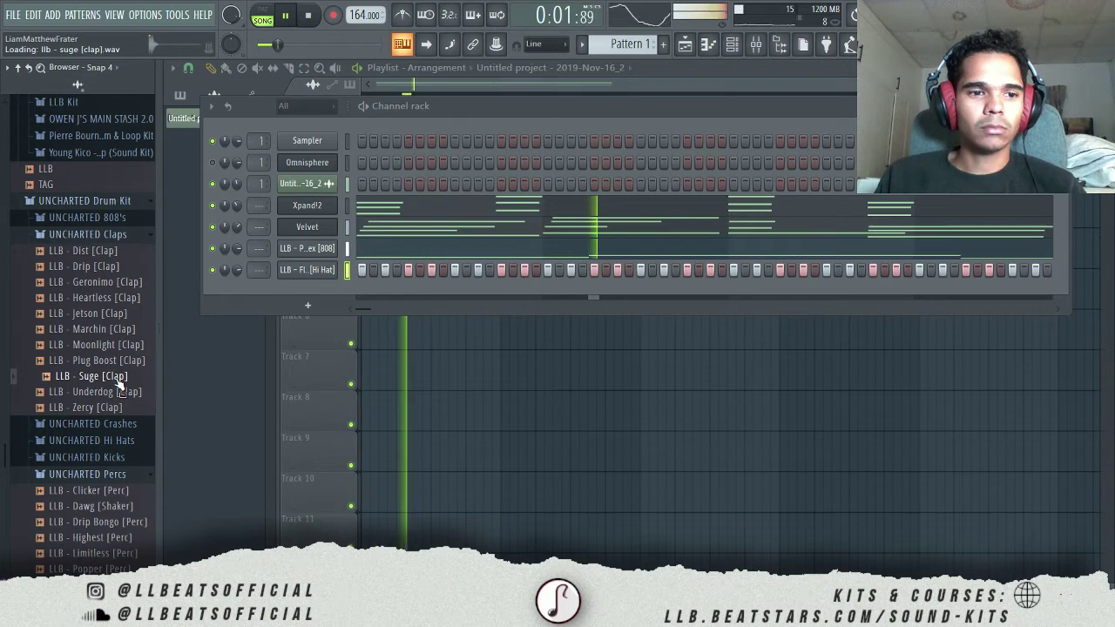
right_click(119, 383)
click(175, 388)
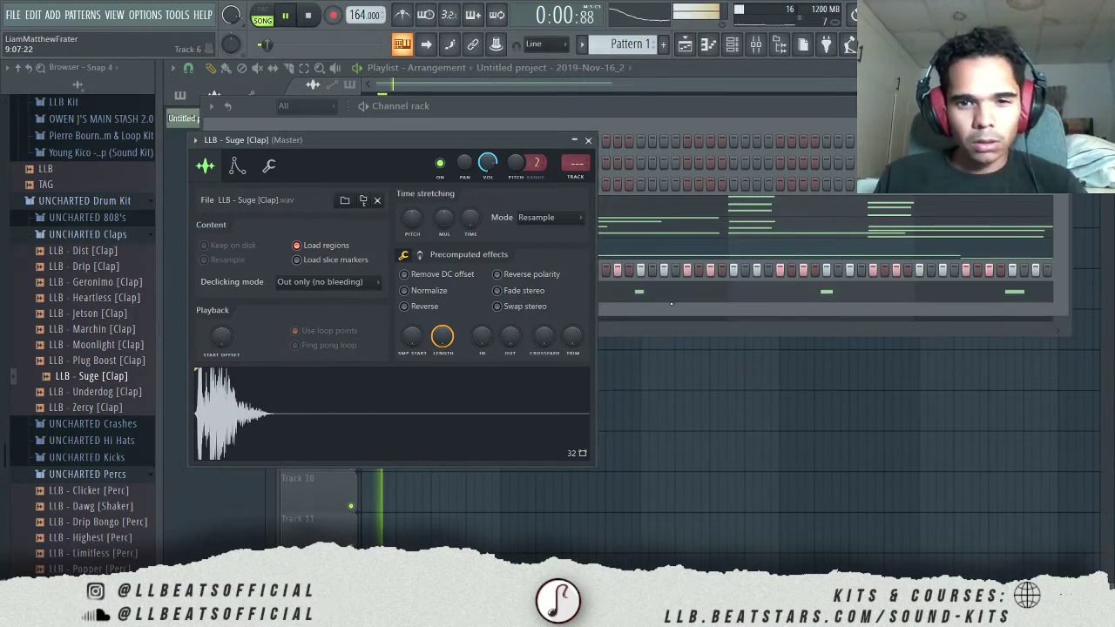
Quantize the LLB - Suge [Clap] notes in the piano roll.
key(F7)
key(alt+q)
key(Escape)
scroll(685, 340, down, 6)
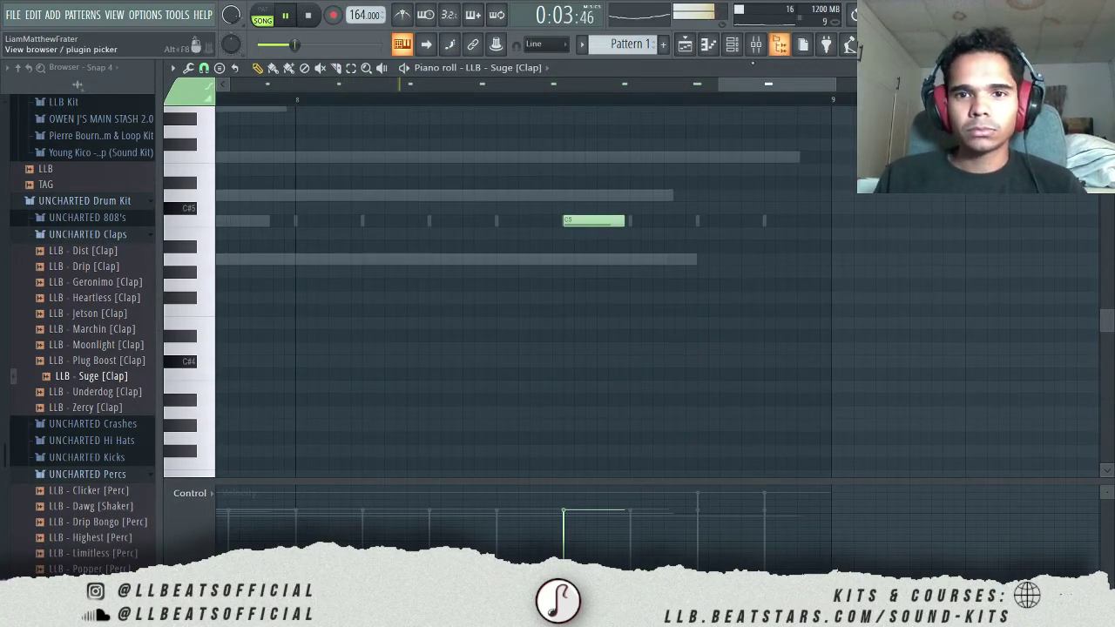
drag(721, 85, 278, 85)
Mute the Xpand!2 and Velvet channels and raise the velocity of all the clap notes.
click(732, 44)
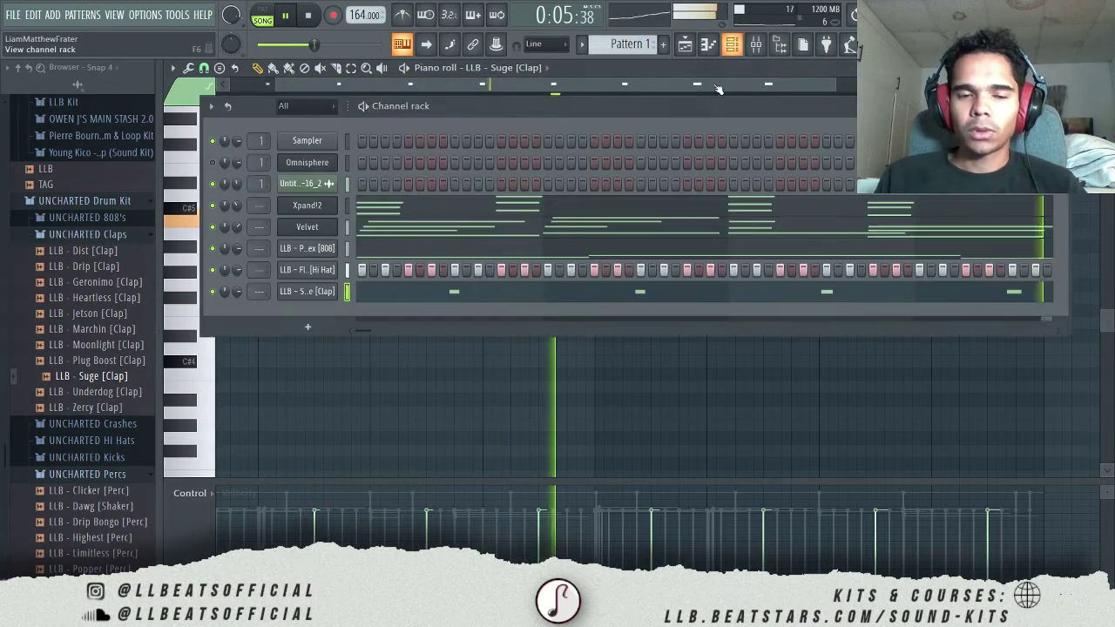
click(213, 205)
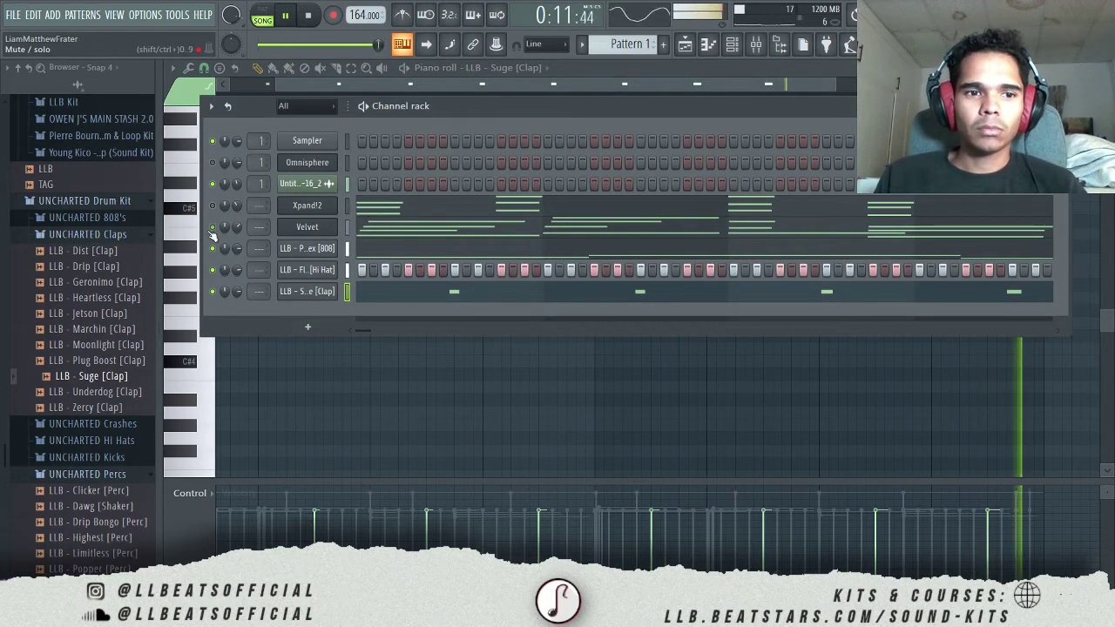
click(671, 69)
scroll(646, 327, up, 3)
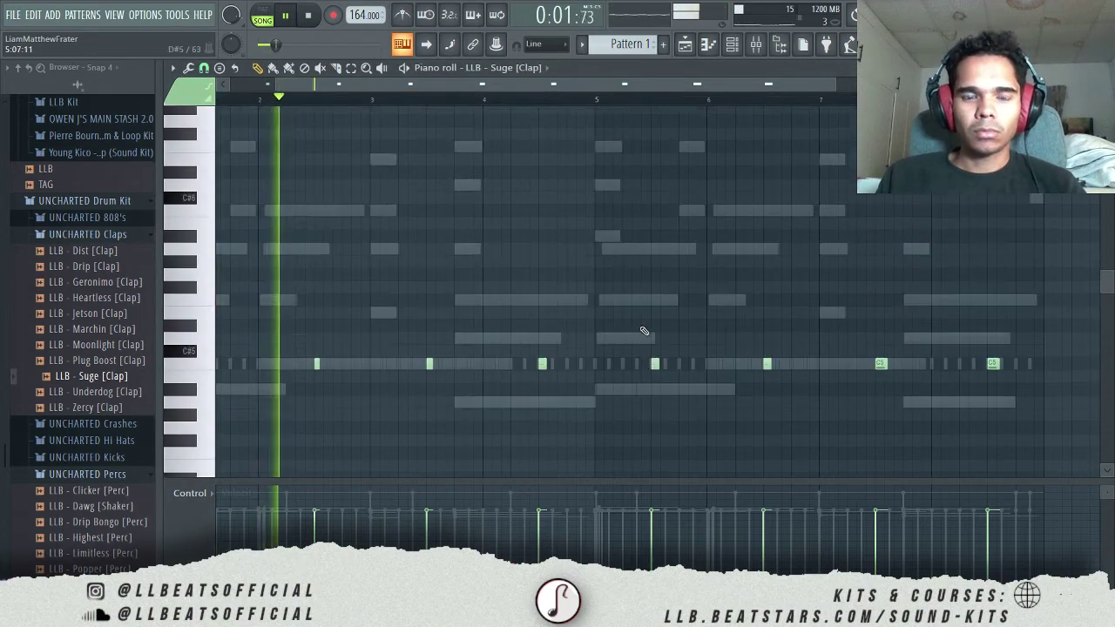
key(ctrl+a)
scroll(680, 359, up, 1)
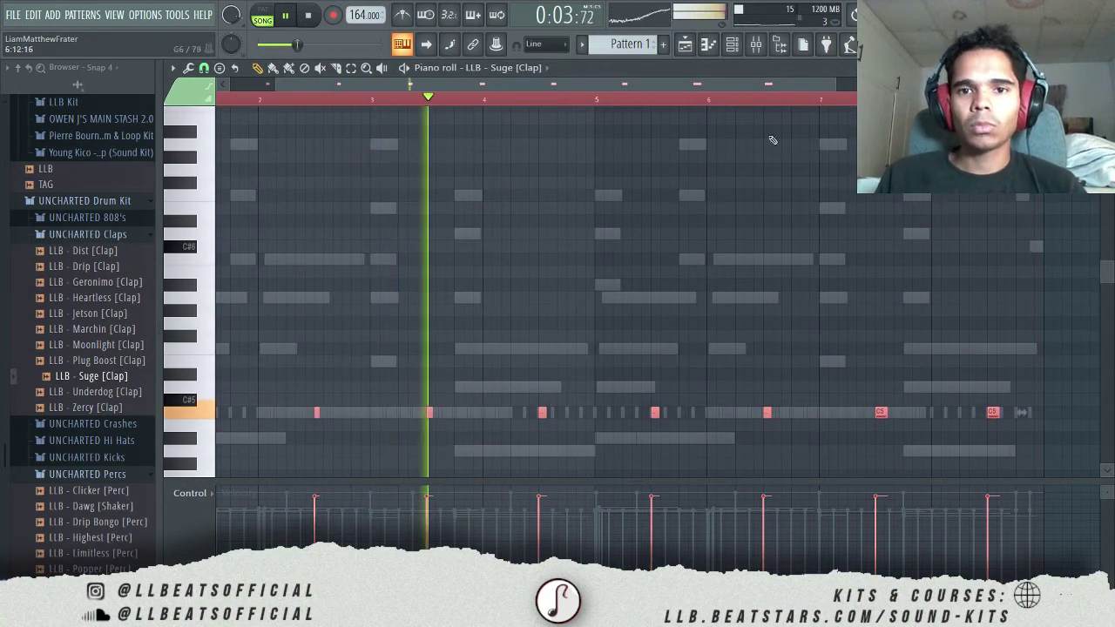
Audition LLB - Lean [Rim Shot] from the UNCHARTED Rim Shots folder over the beat and load it into a new channel.
click(732, 46)
key(space)
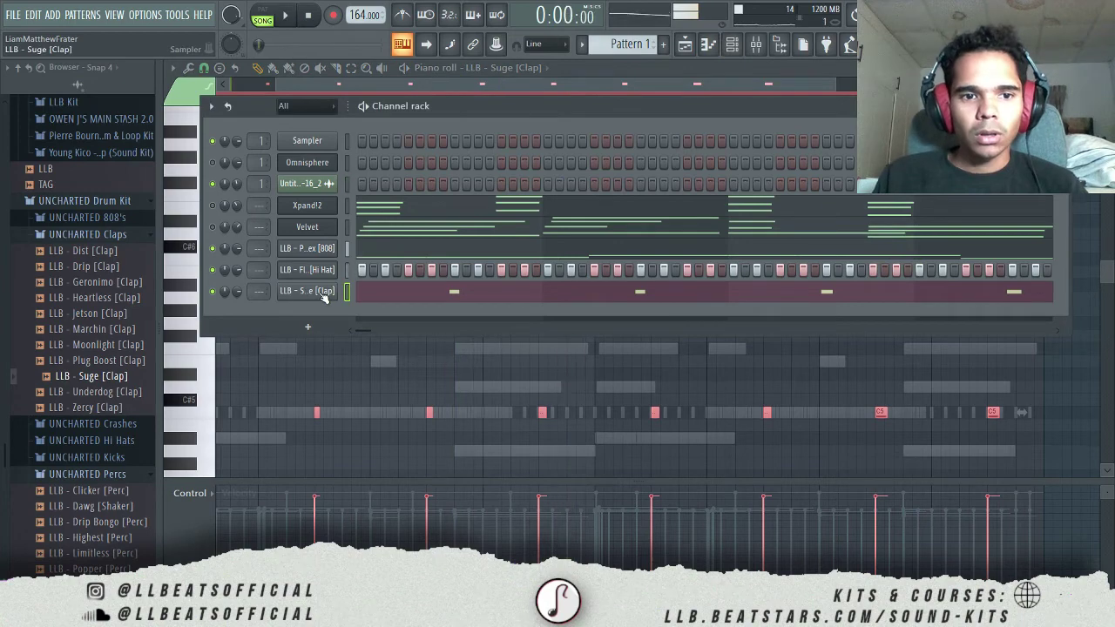
click(306, 291)
right_click(104, 507)
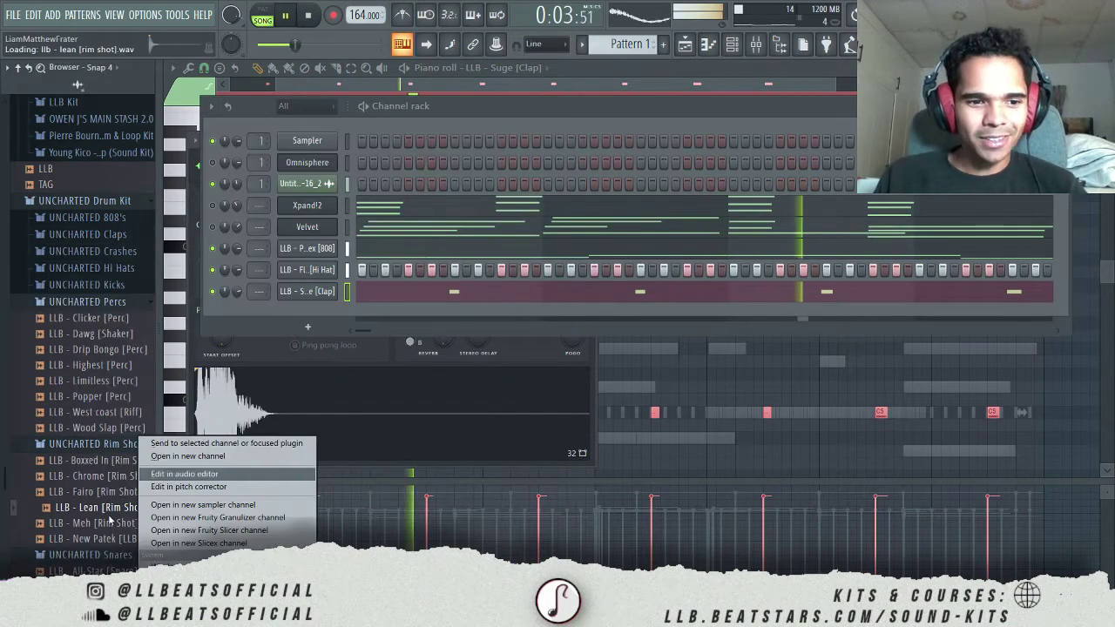
click(106, 507)
right_click(106, 507)
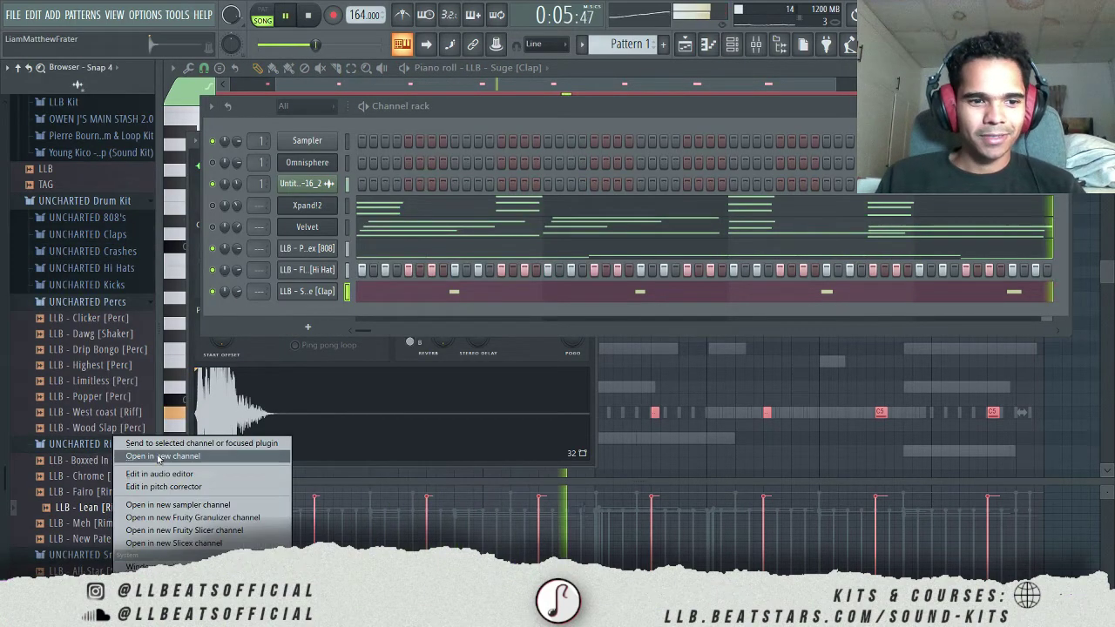
click(187, 455)
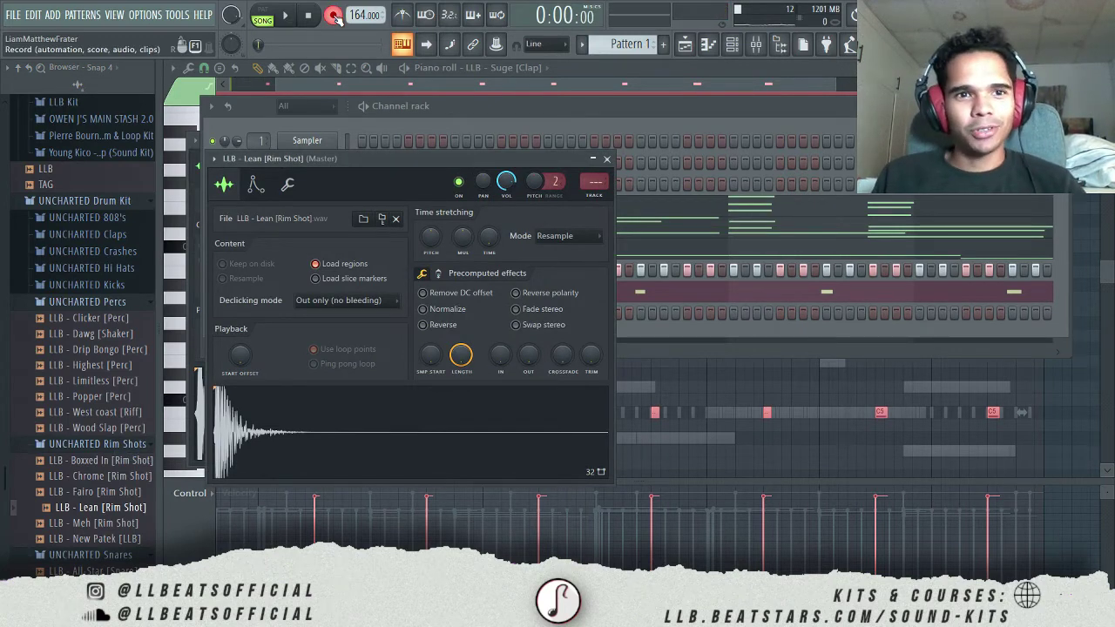
Record the rim shot hits over the beat and tighten their timing by quantizing and moving the hit just before bar 4 slightly earlier.
key(space)
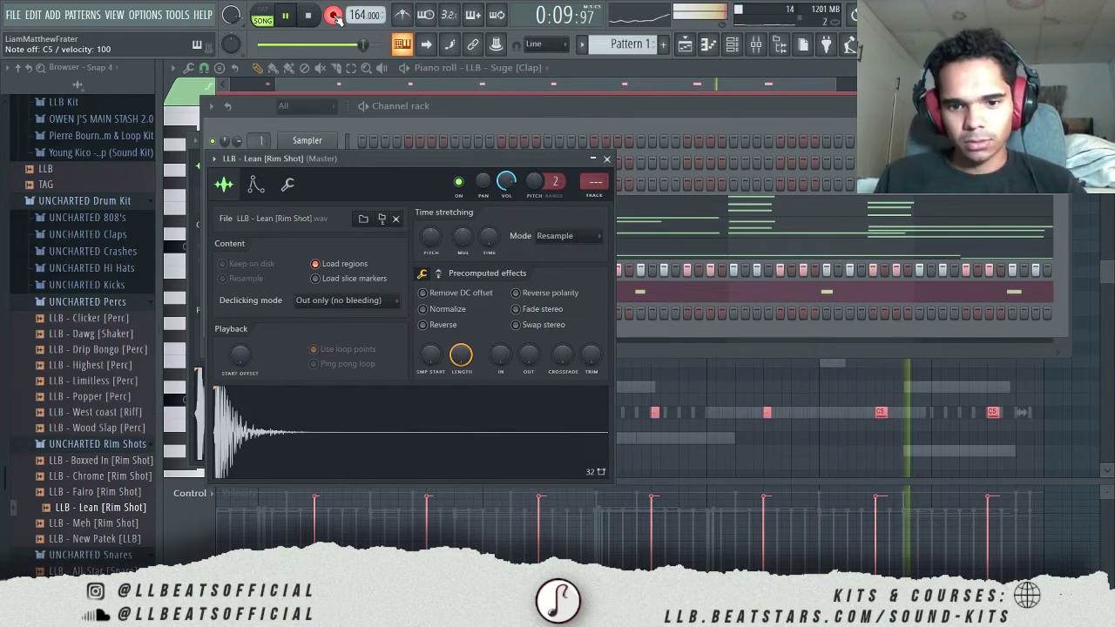
click(336, 16)
click(802, 311)
key(alt+q)
key(Return)
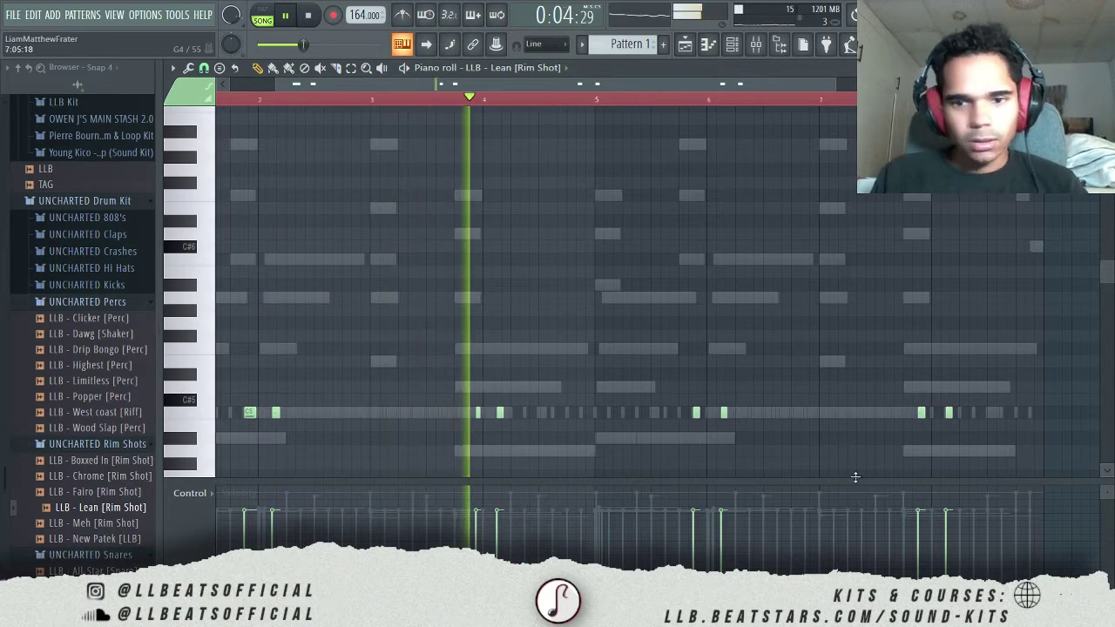
scroll(485, 459, up, 2)
drag(445, 413, 421, 423)
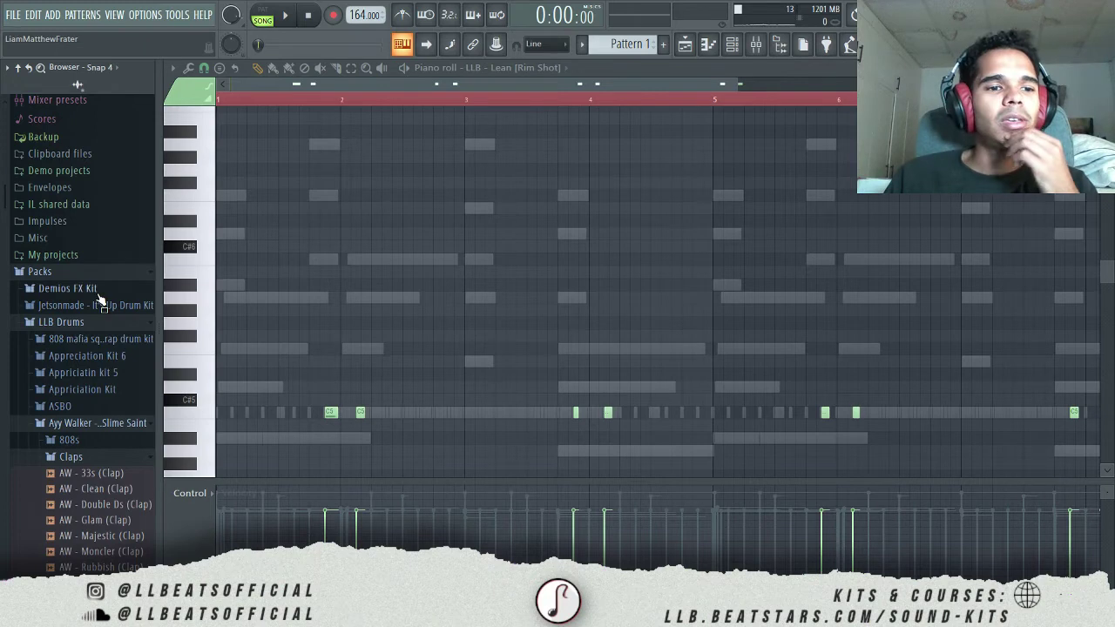
Audition vocal samples such as Demon Chant, Freak and Growl from the Demios FX Kit's [LLB] DEMIOS [Vox's] folder.
click(68, 288)
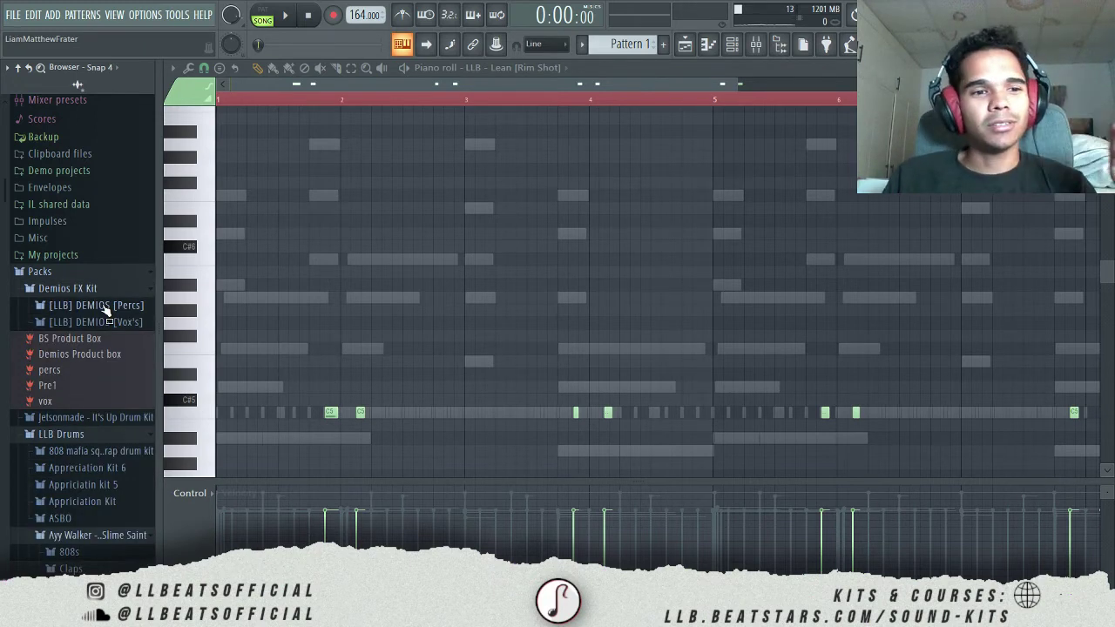
click(102, 322)
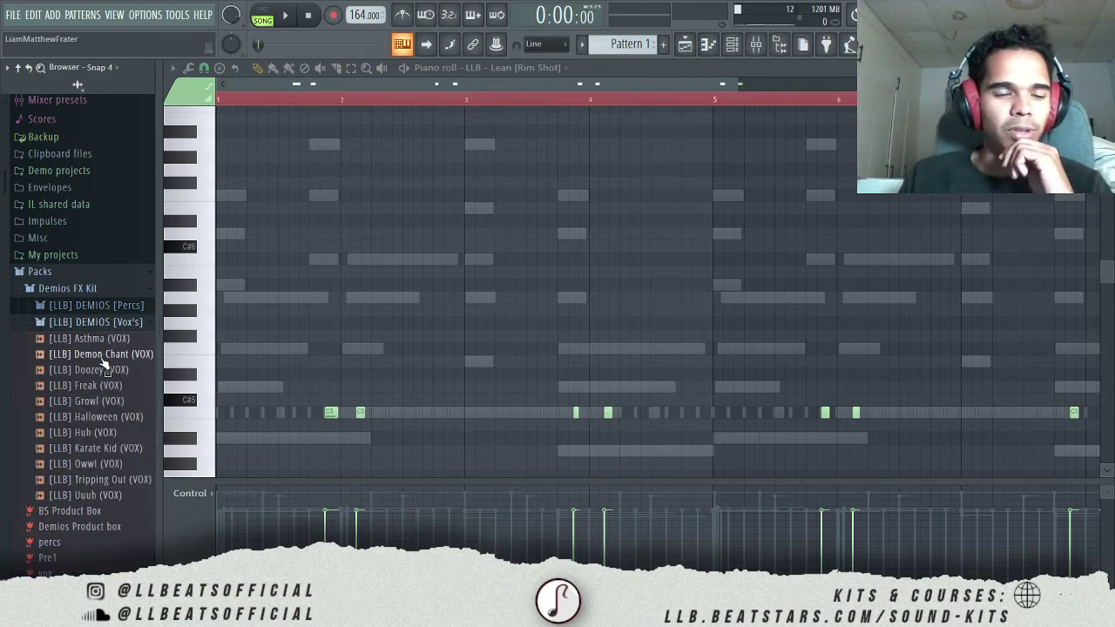
click(102, 352)
click(92, 385)
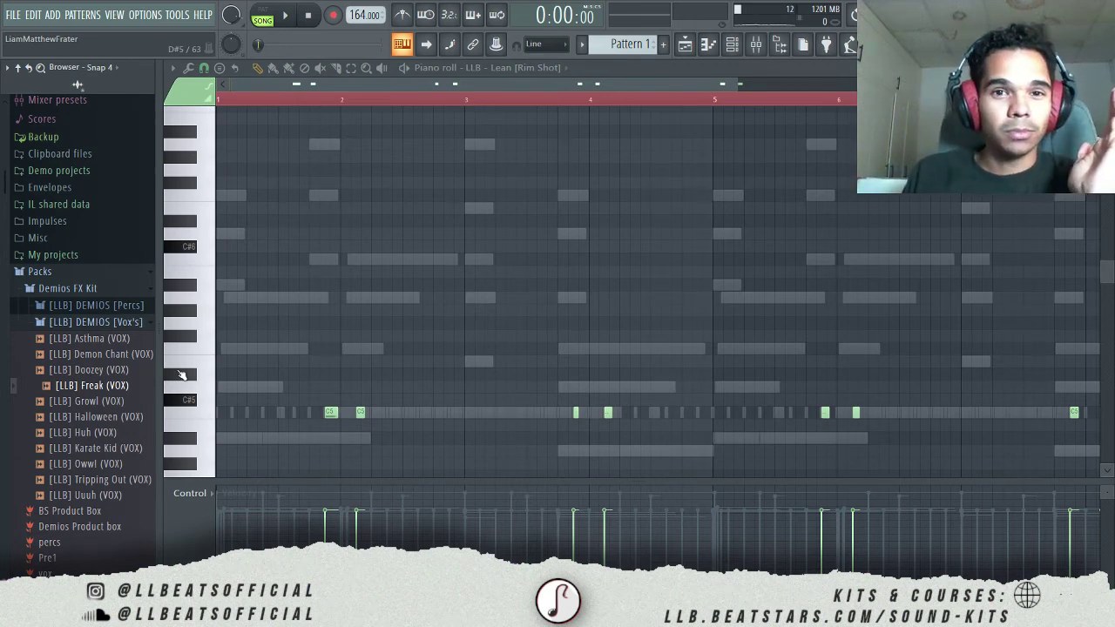
click(111, 403)
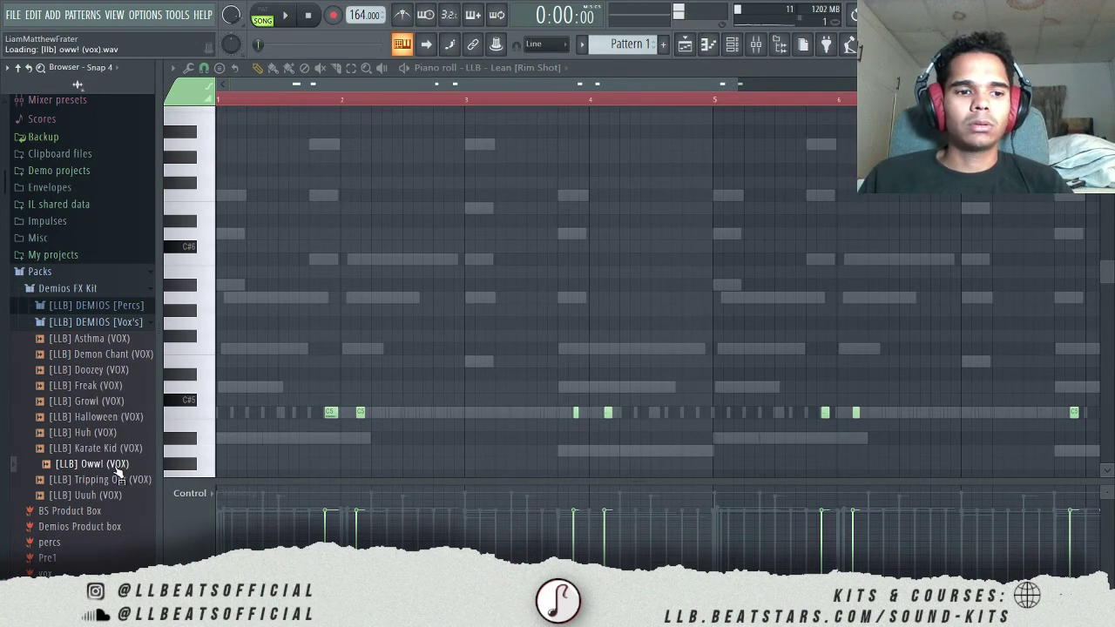
Audition the last vox samples over the playing beat and load [LLB] Uuuh (VOX) into a new channel.
key(space)
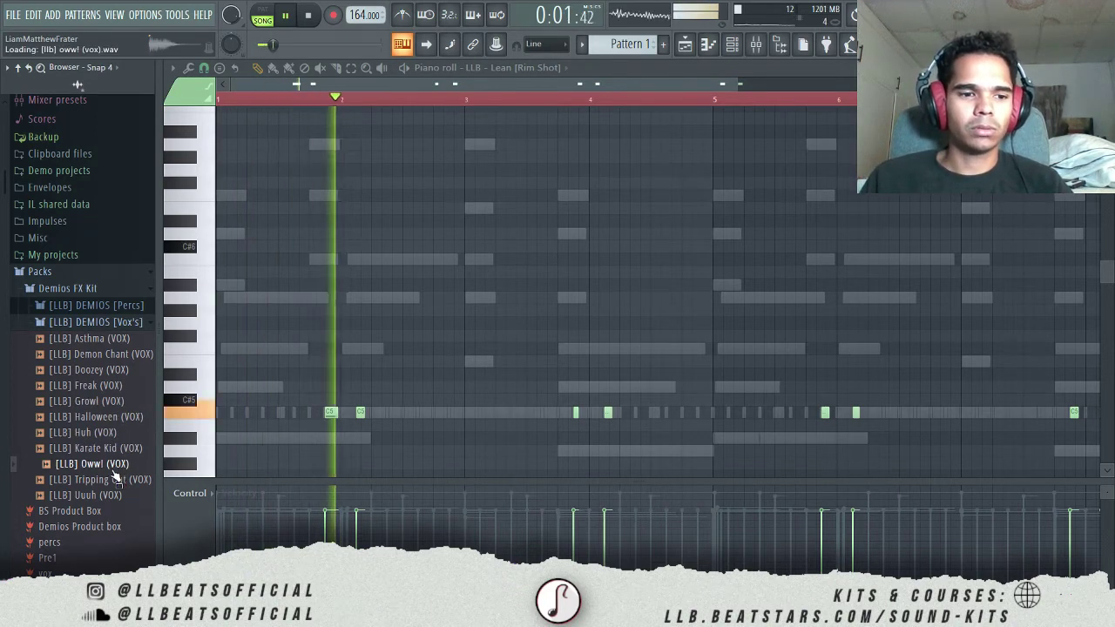
click(115, 481)
click(114, 495)
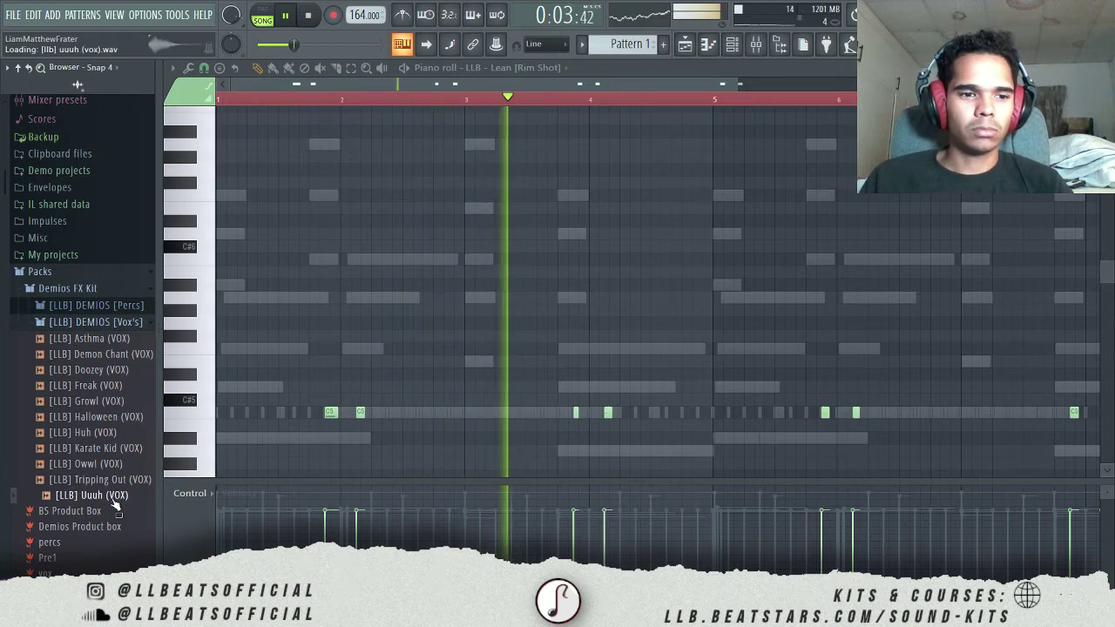
click(114, 495)
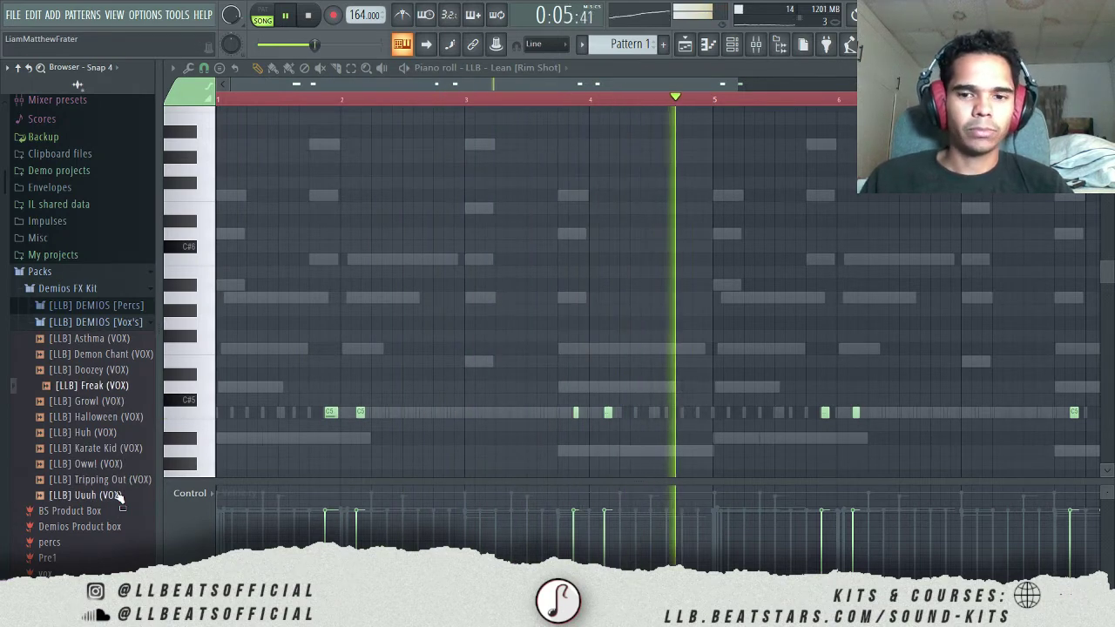
right_click(119, 497)
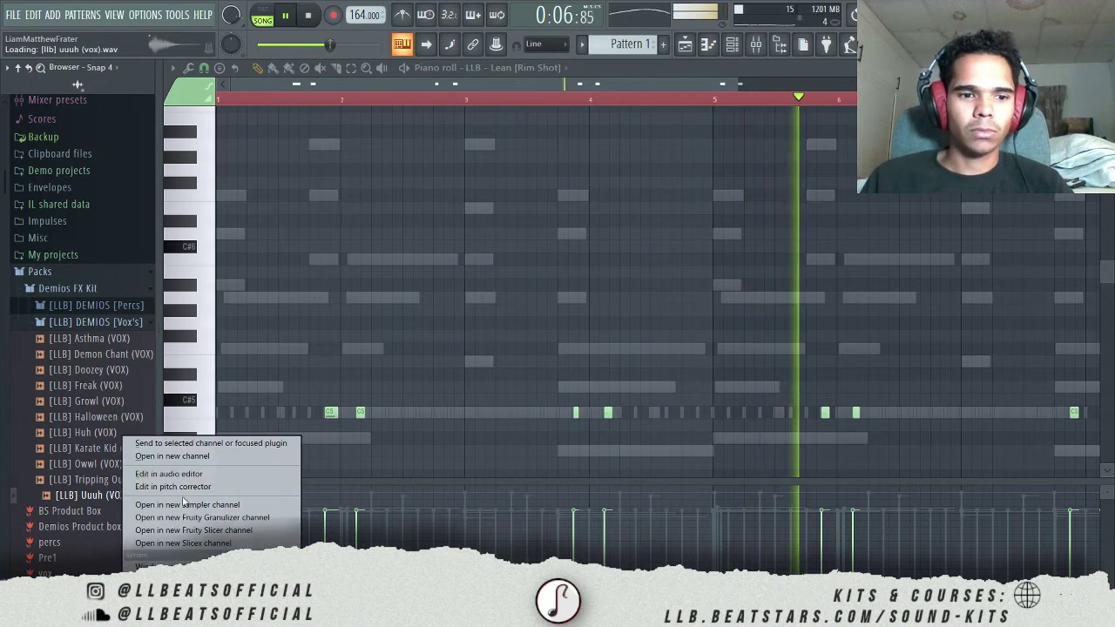
click(173, 456)
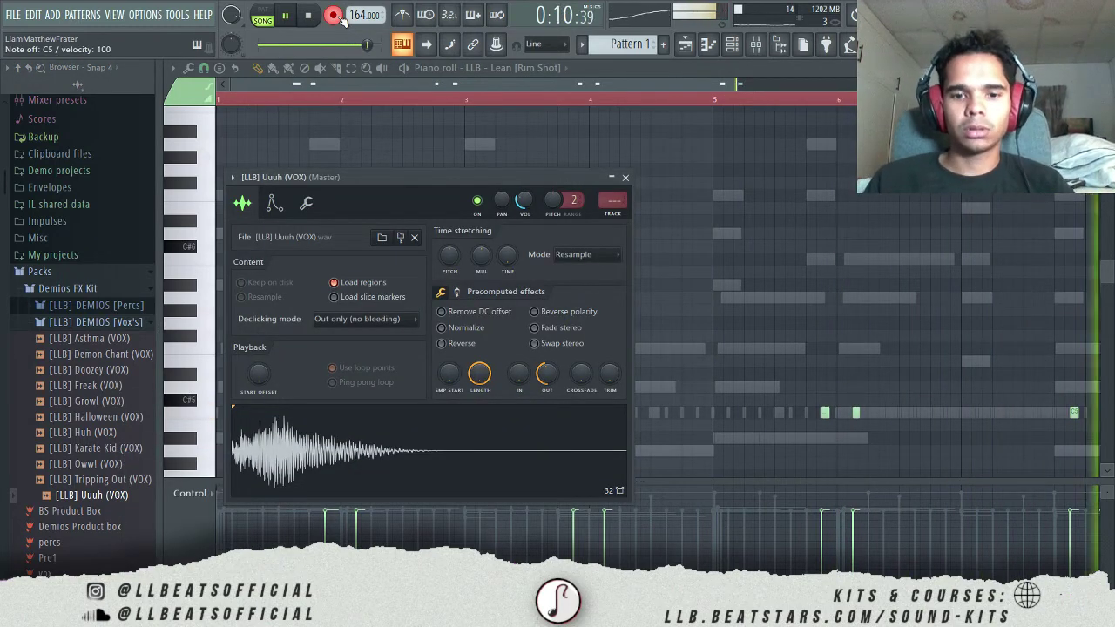
Switch the piano roll to [LLB] Uuuh (VOX) and quantize its recorded hits.
click(475, 69)
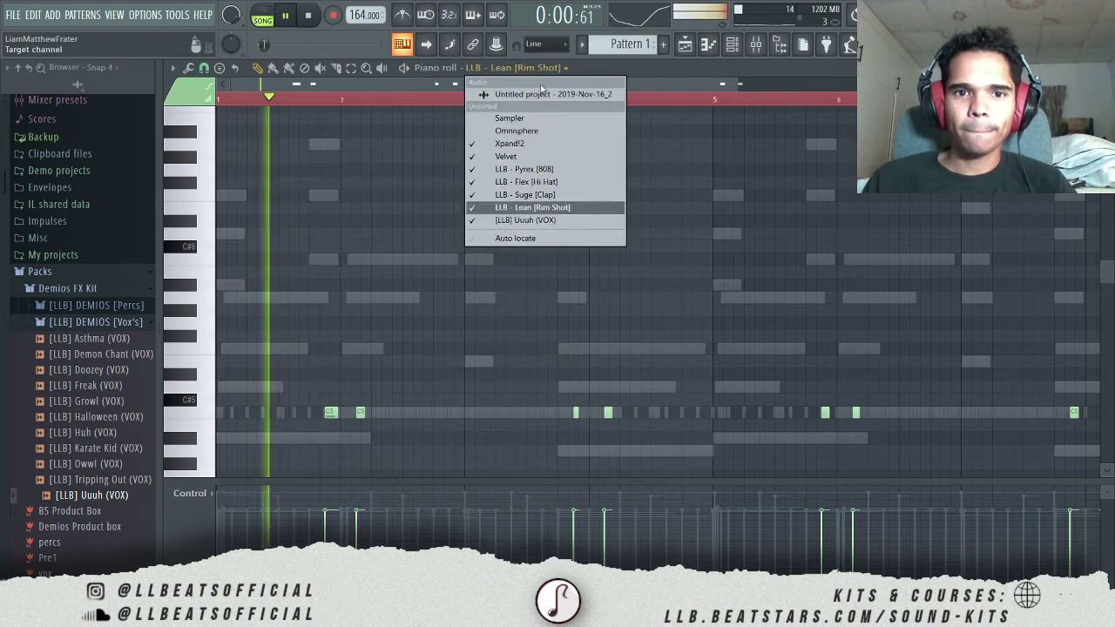
click(527, 219)
key(alt+q)
key(Return)
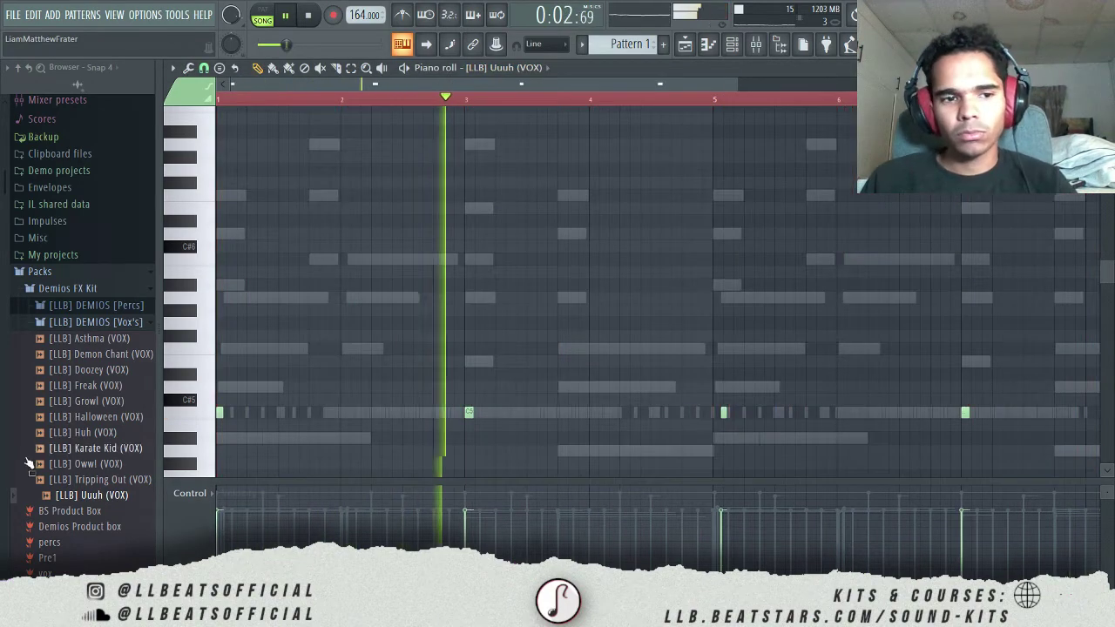
Collapse the [LLB] DEMIOS [Vox's] folder and the Ayy Walker kit's Claps folder and stop playback.
click(109, 323)
scroll(120, 349, down, 5)
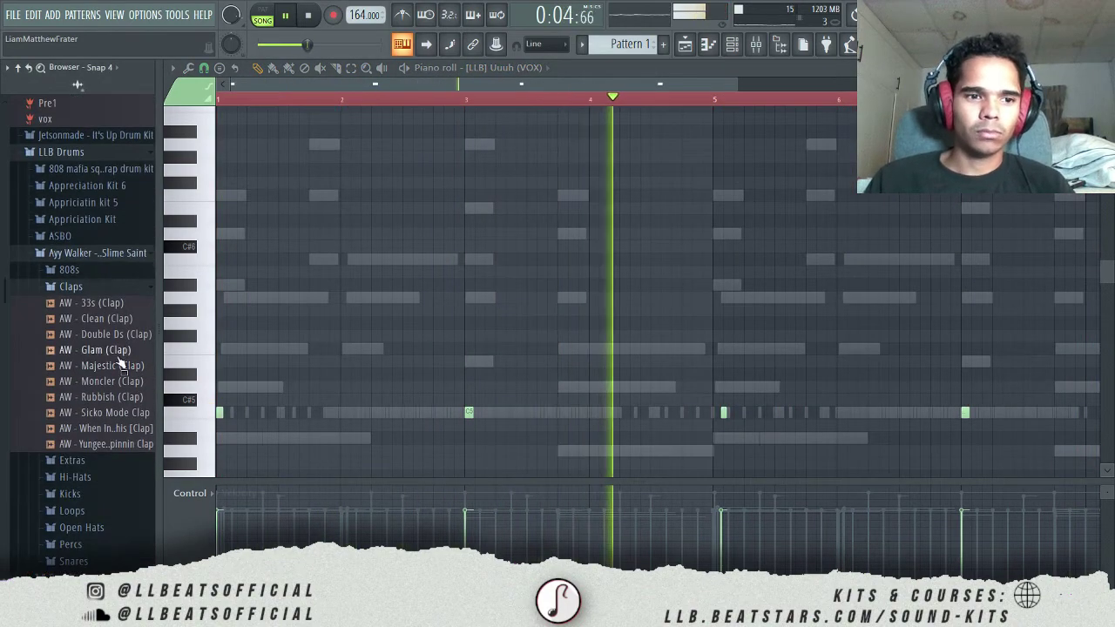
click(70, 286)
key(space)
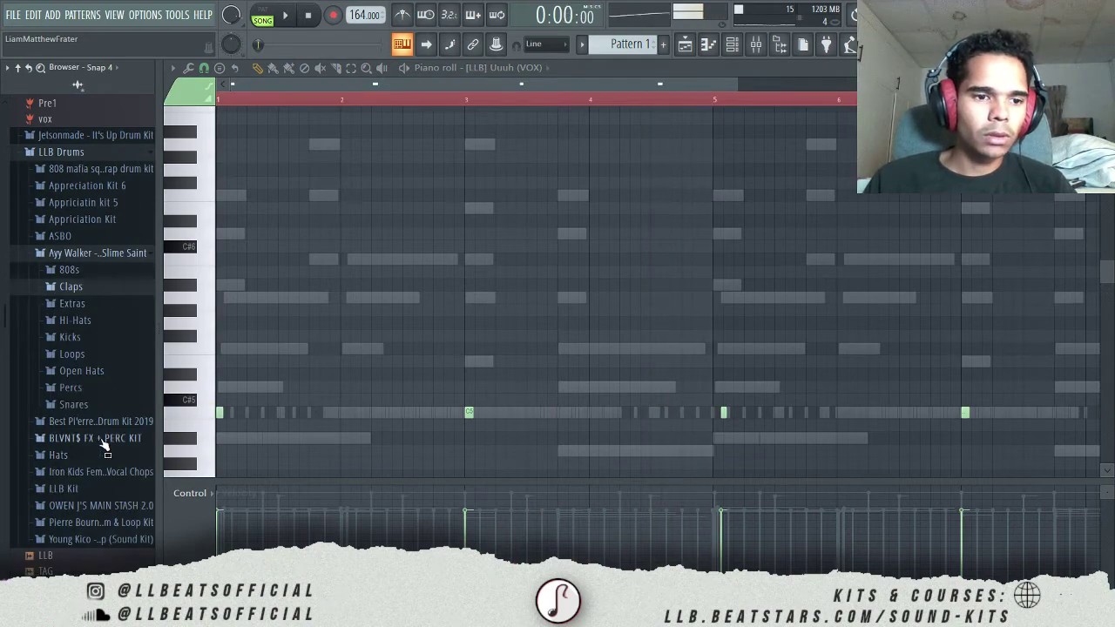
scroll(721, 416, up, 3)
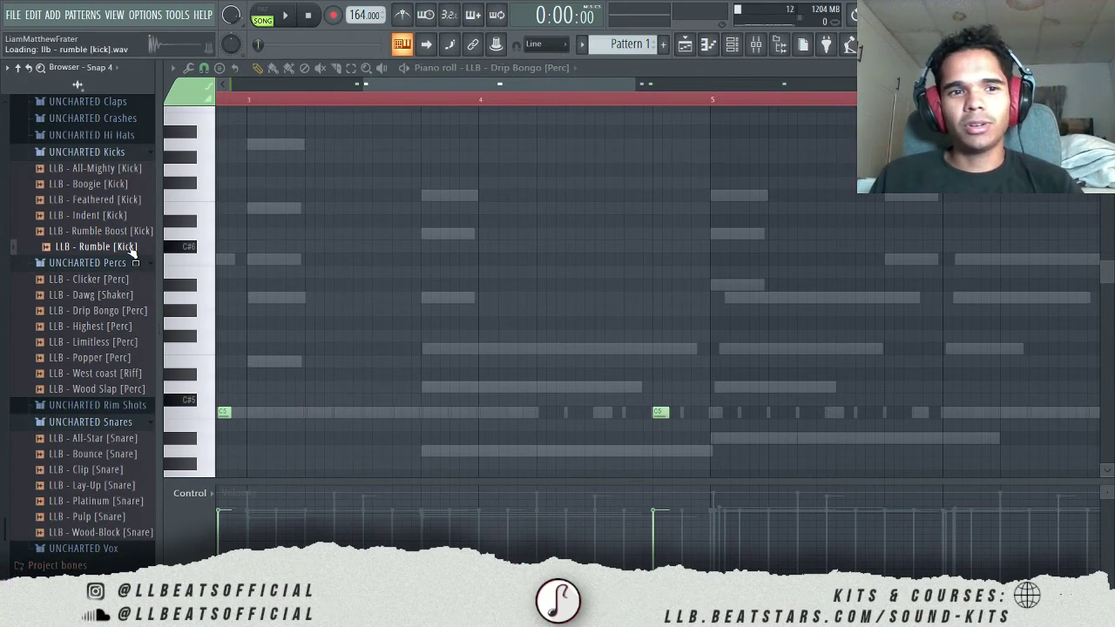
Load LLB - Rumble [Kick] from the UNCHARTED Kicks folder into a new channel and place its first C5 note at the start of bar 1.
right_click(126, 251)
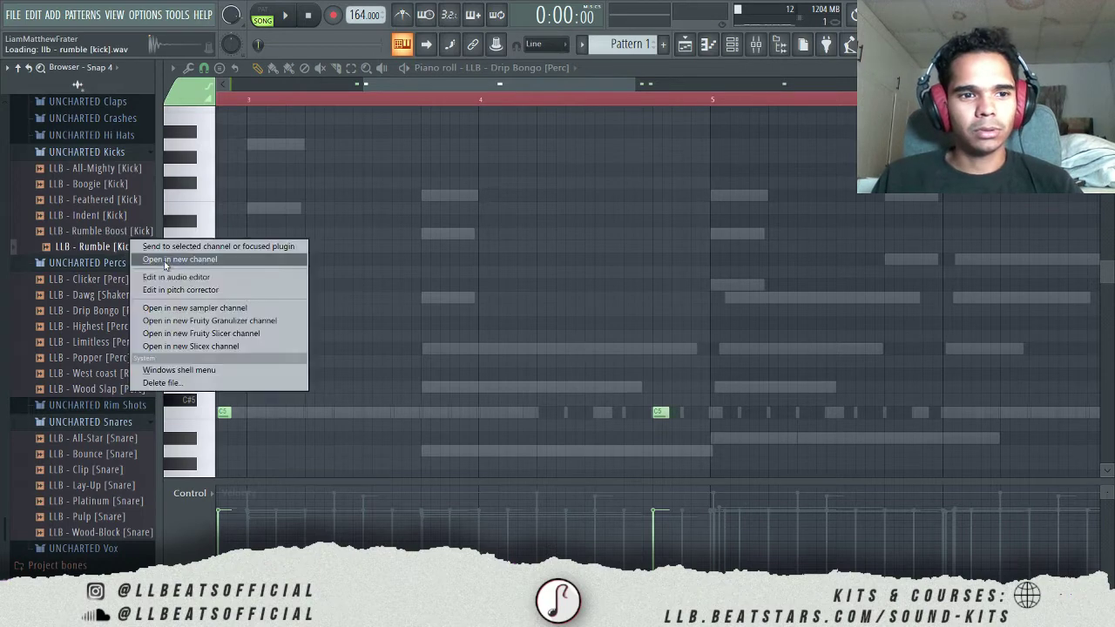
click(174, 258)
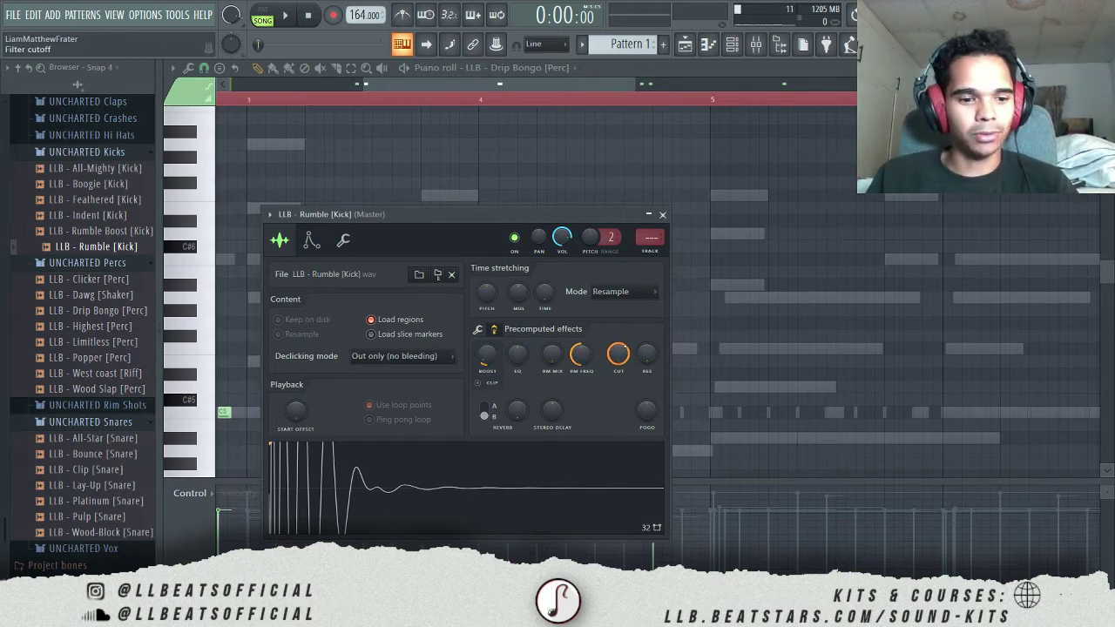
click(224, 400)
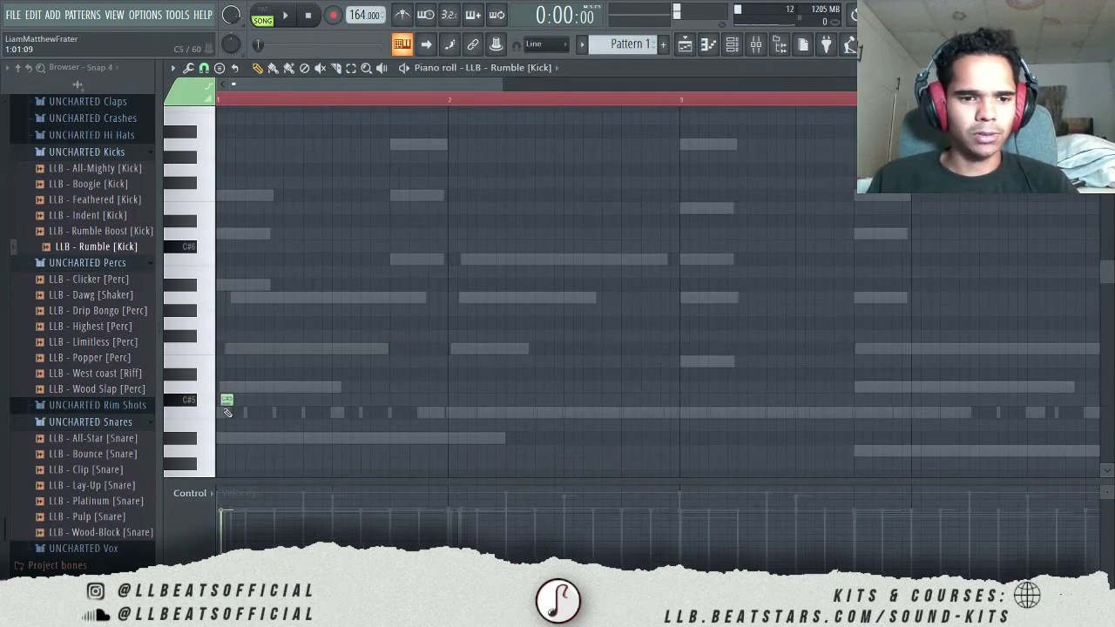
key(space)
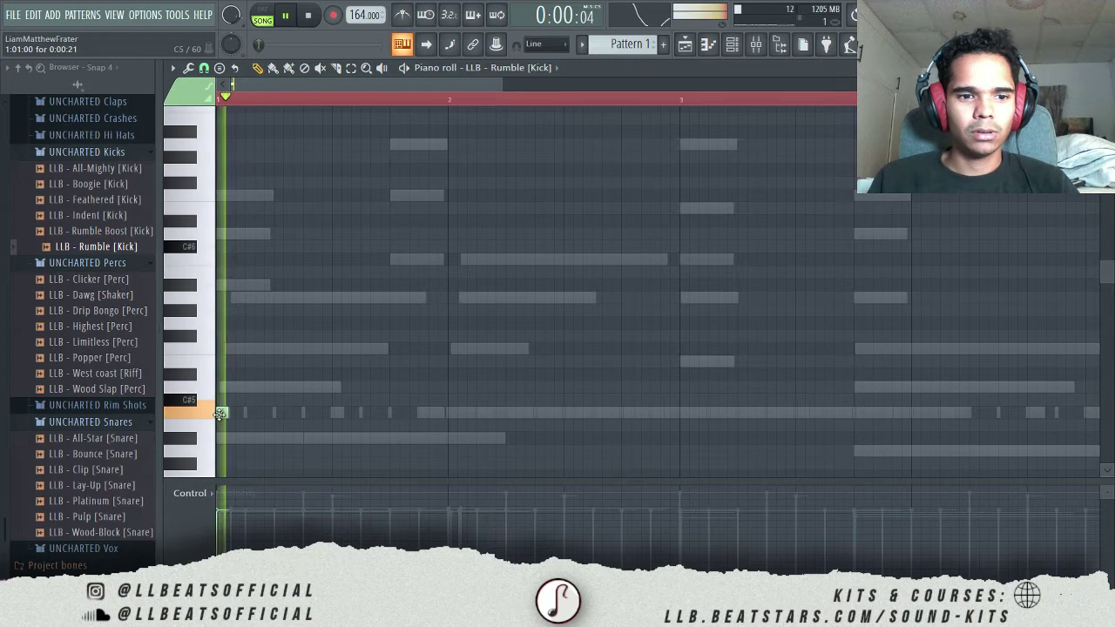
Add C5 kick notes at step 7 of bar 1, step 5 of bar 2 and the start of bar 3.
click(304, 413)
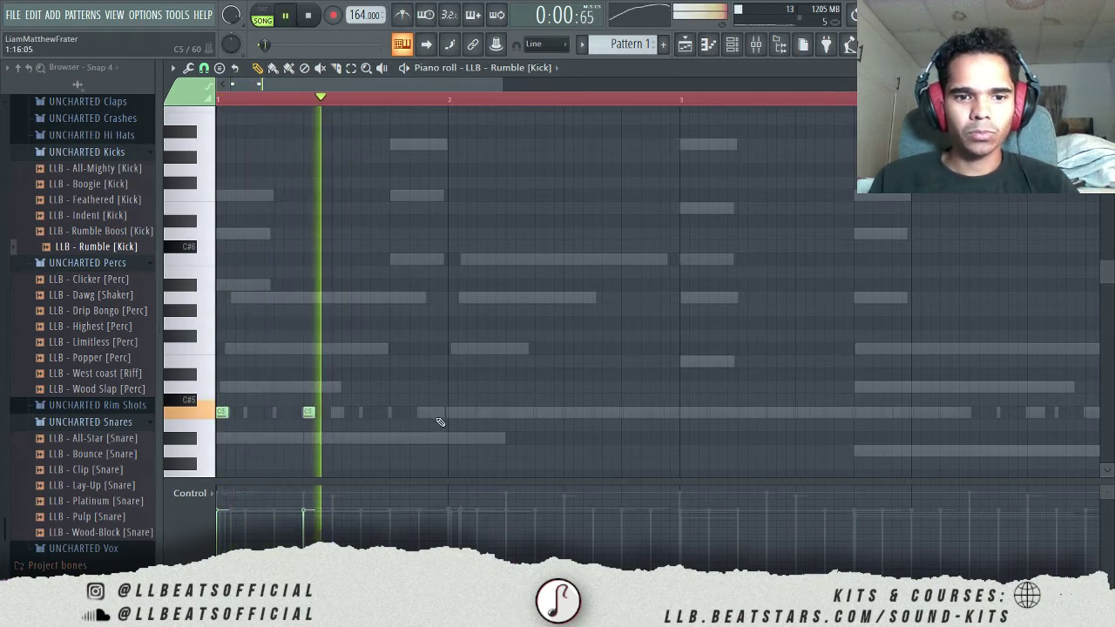
click(508, 413)
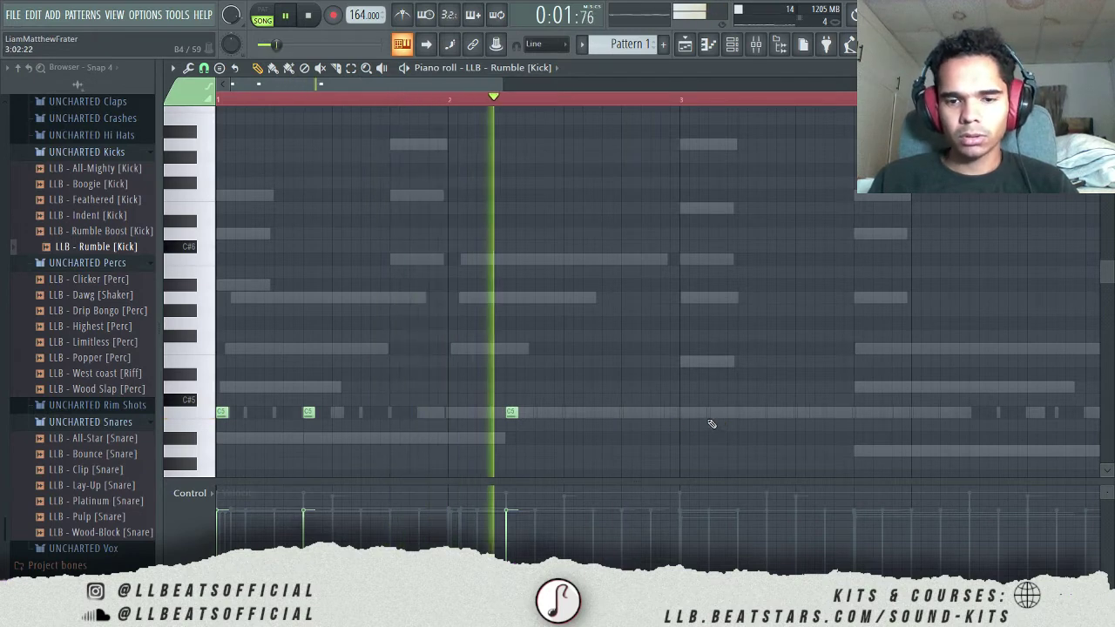
click(683, 413)
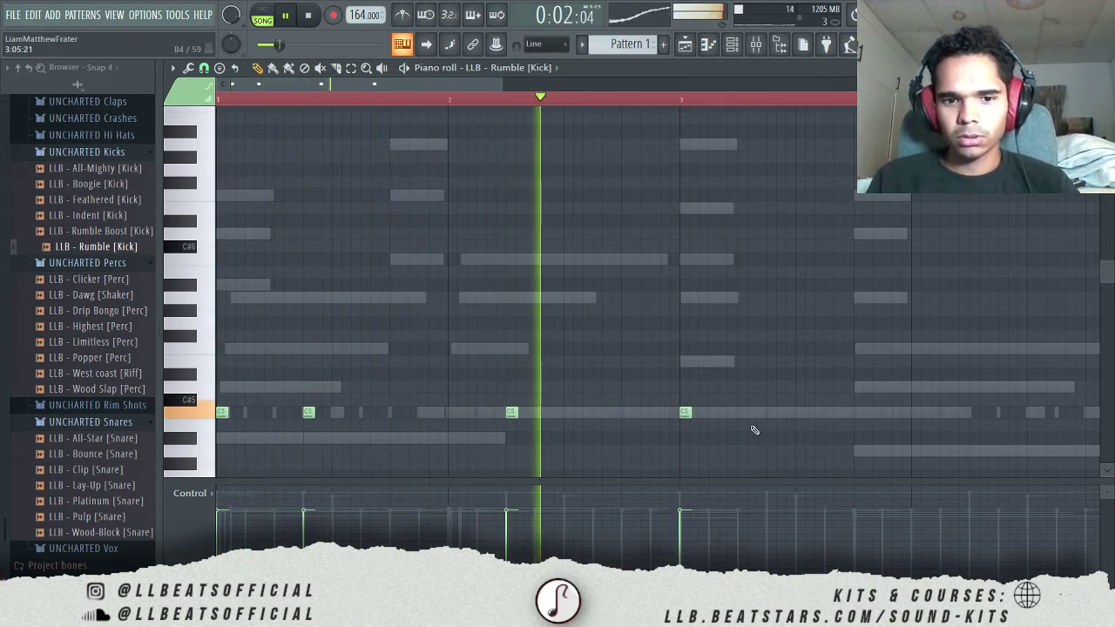
Add C5 kick notes at step 7 of bar 3 and step 5 of bar 4, and stop playback.
click(768, 413)
click(972, 413)
key(space)
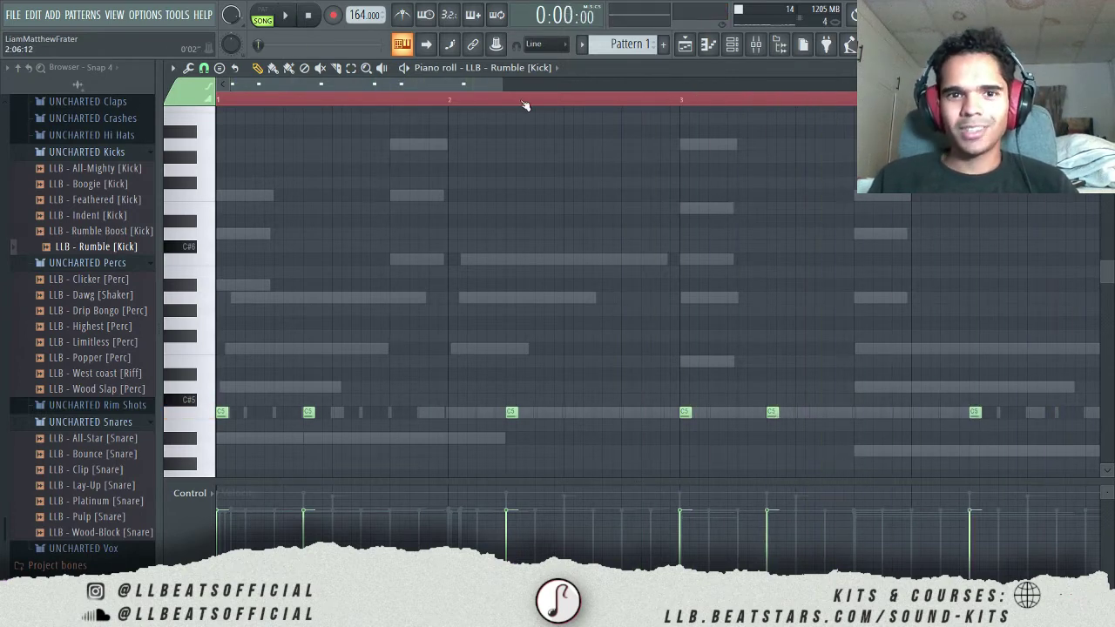
Lengthen all Rumble kick notes to about 3 steps and duplicate the four-bar kick pattern into bars 5 to 8.
drag(502, 82, 1081, 84)
key(space)
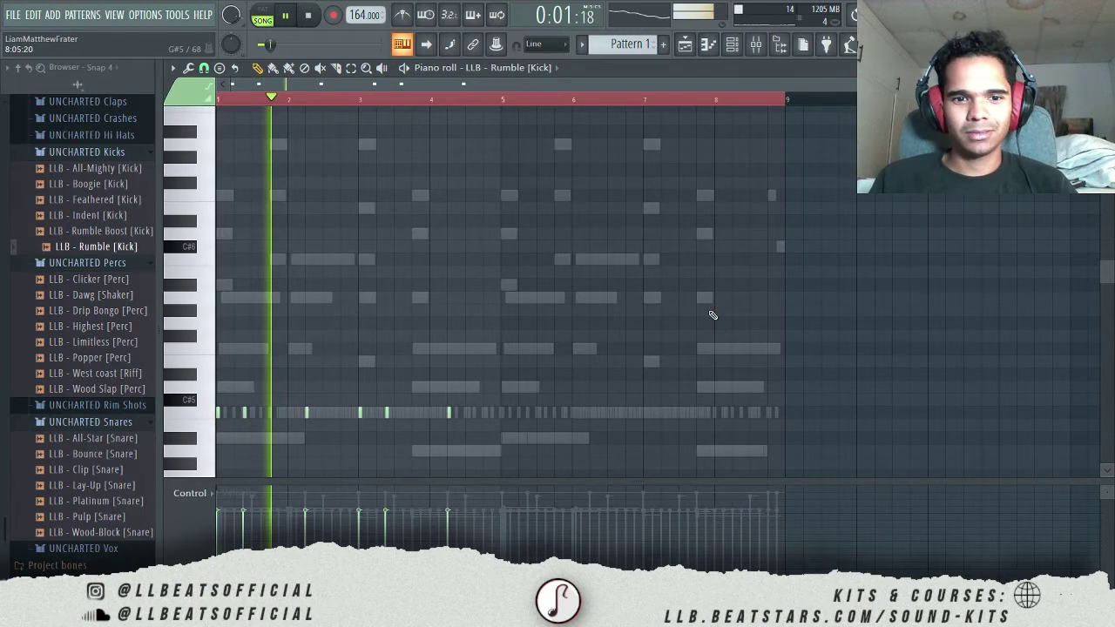
key(ctrl+a)
drag(248, 413, 256, 413)
key(ctrl+b)
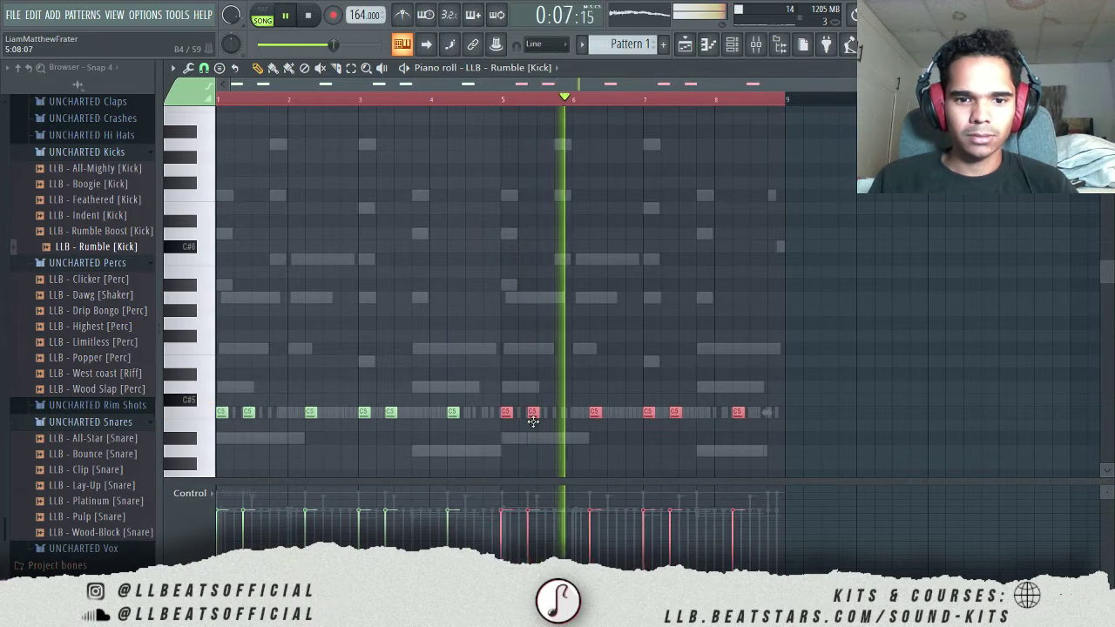
key(space)
Add a roll of three short C5 kick notes starting at step 13 of bar 6, and raise all kick velocities slightly.
scroll(593, 450, up, 5)
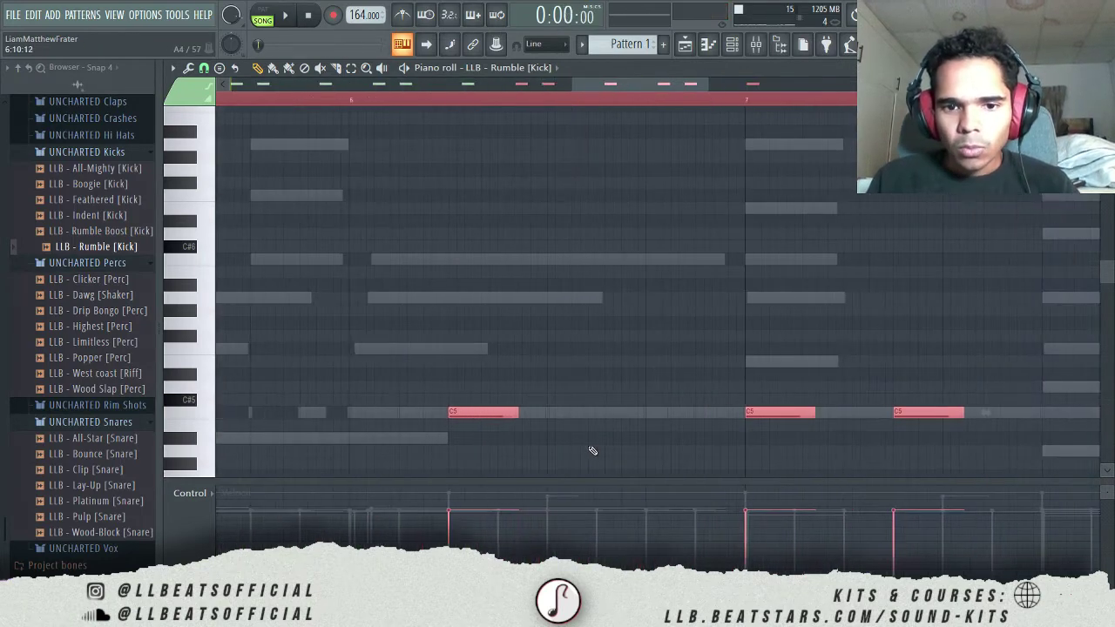
click(681, 414)
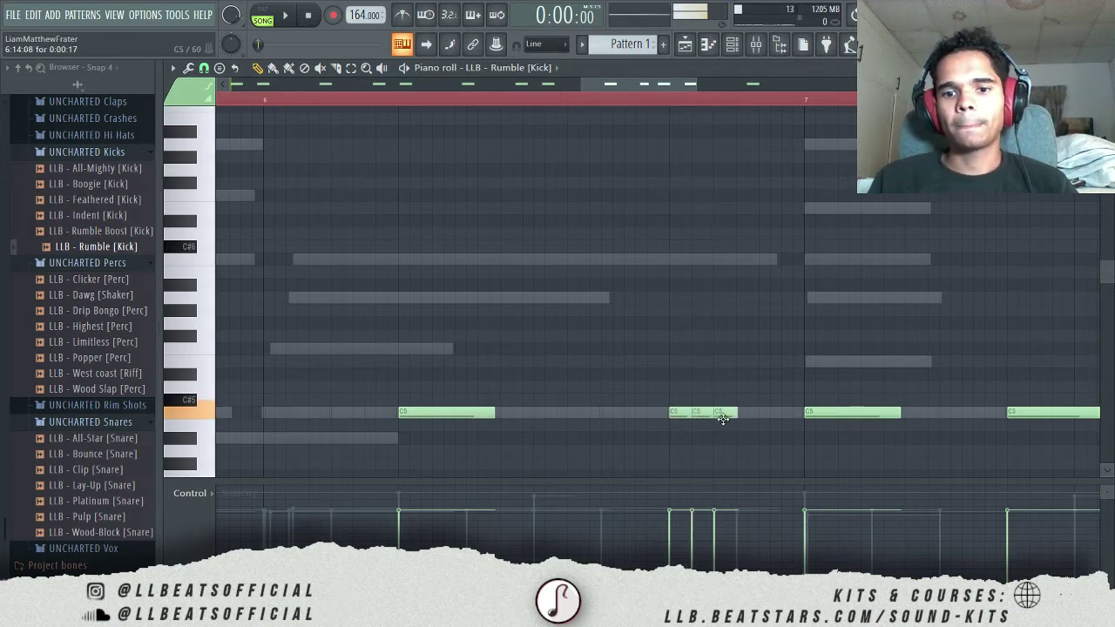
scroll(741, 423, down, 5)
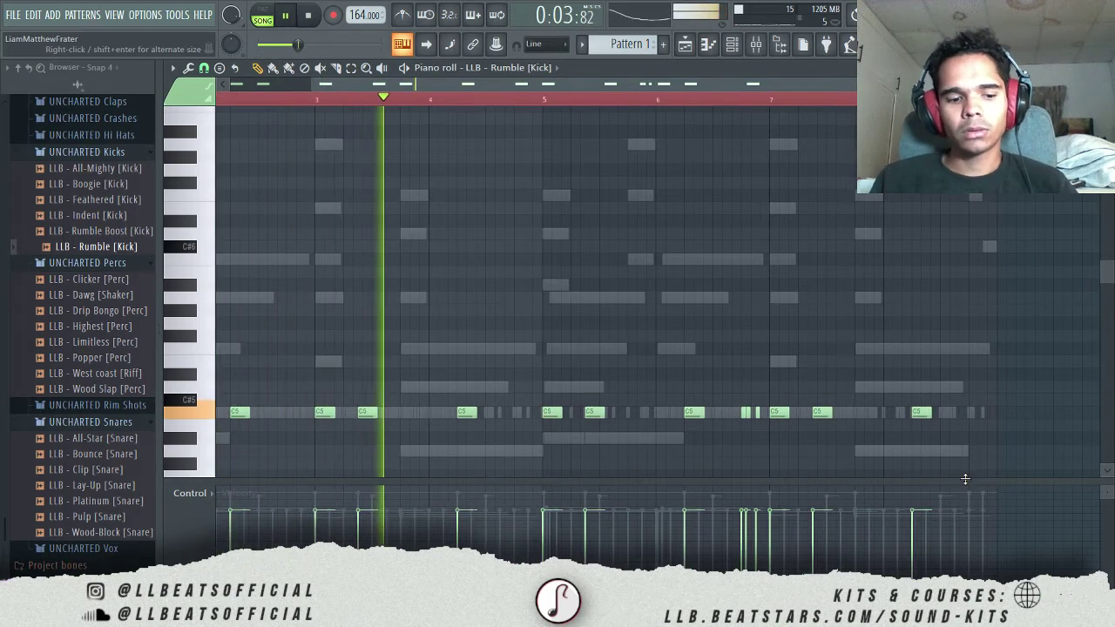
key(ctrl+a)
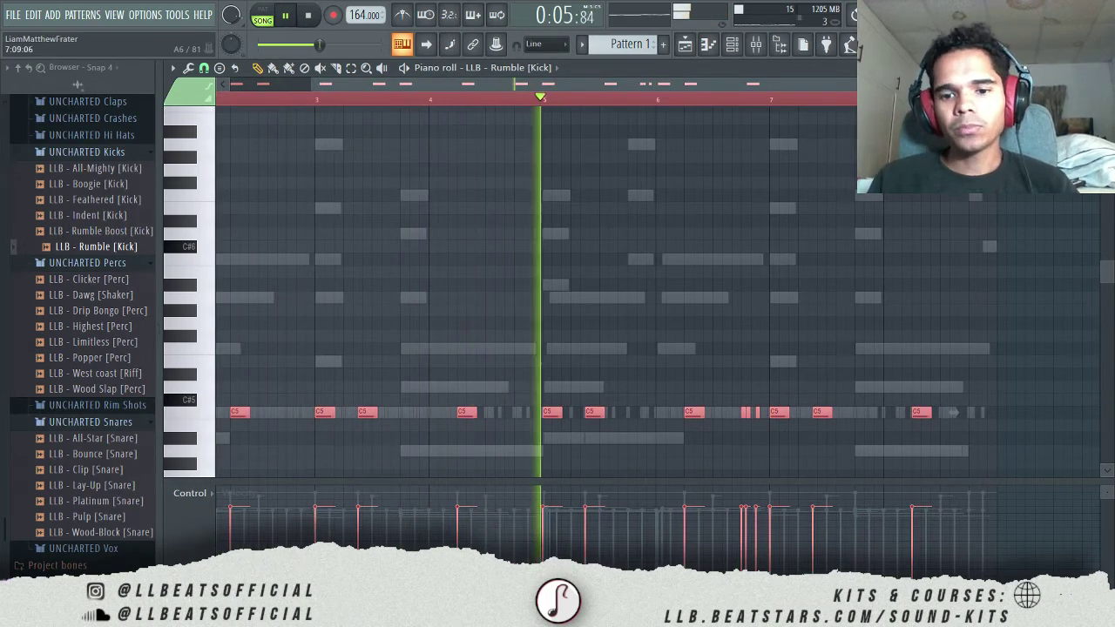
Show the channel rack, unmute the Xpand!2 and Velvet channels, and stop playback.
click(756, 45)
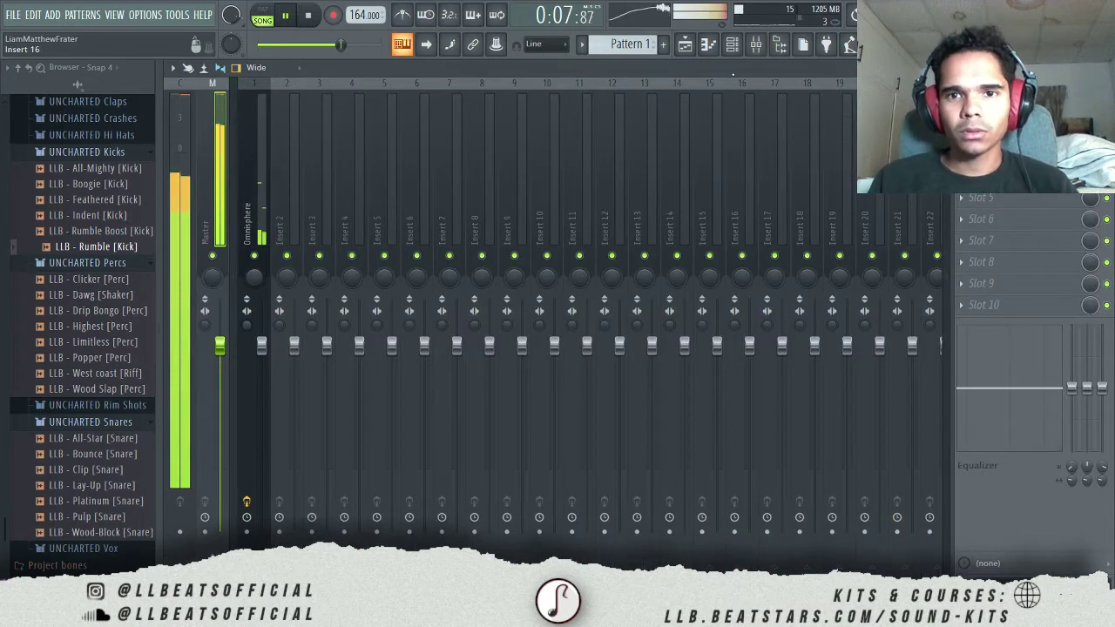
click(731, 45)
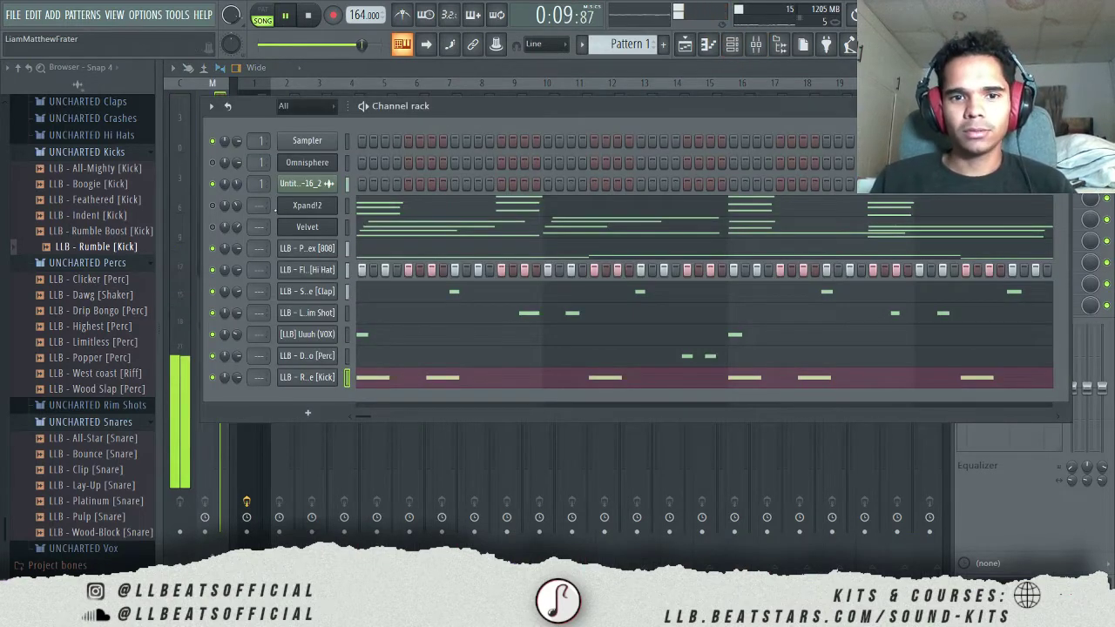
key(space)
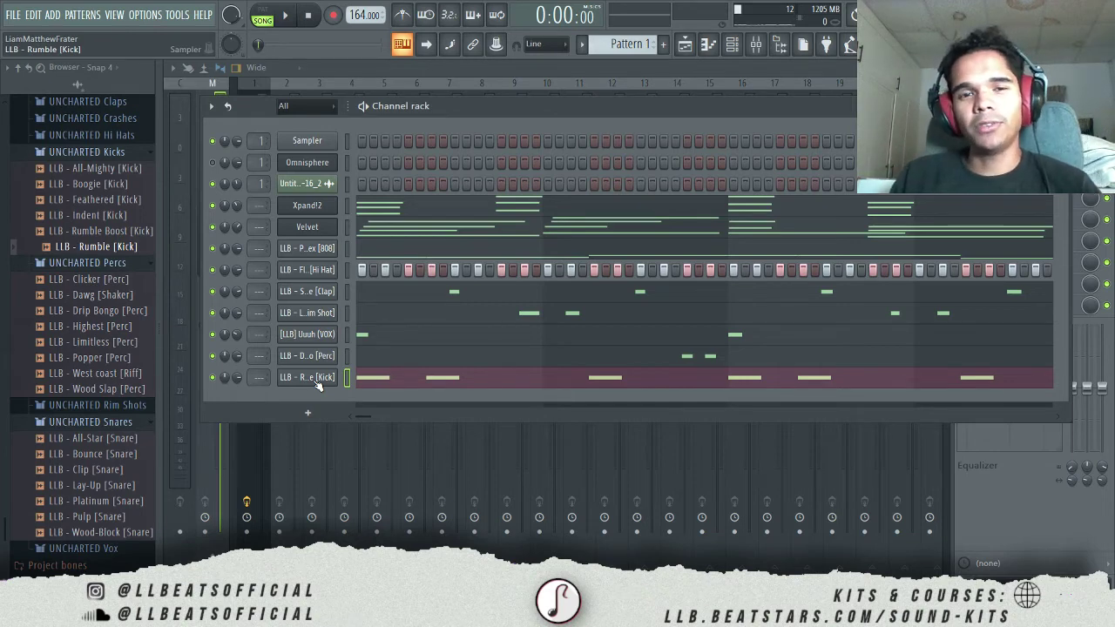
Add a second Xpand!2 channel with the 007 Soft Leads Softy+ sound on part A and try it against the beat.
click(308, 412)
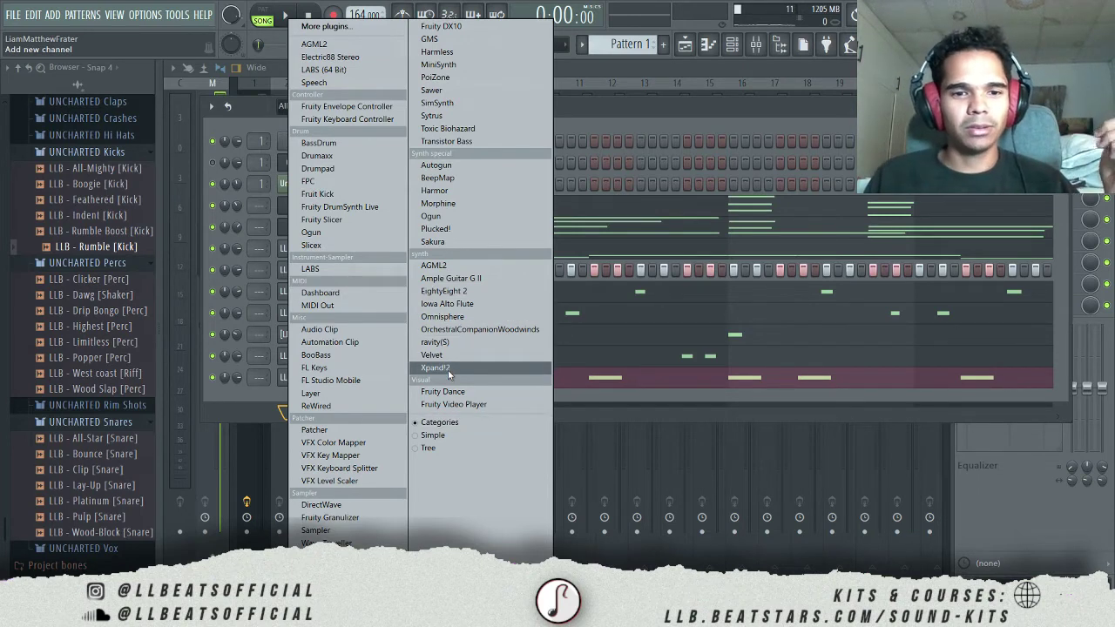
click(450, 373)
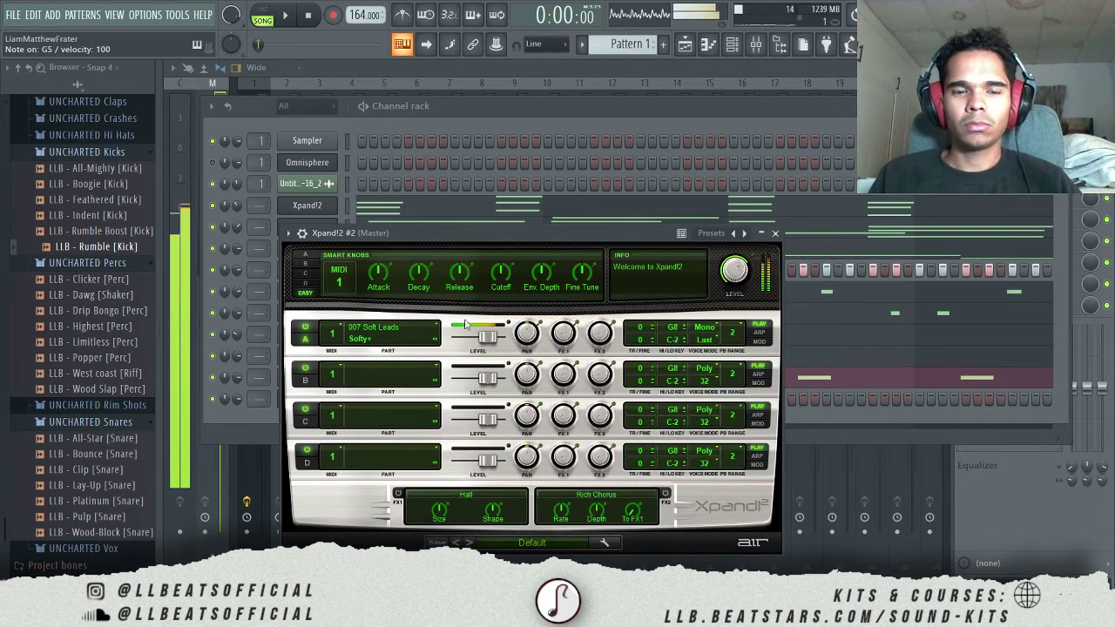
click(494, 170)
key(space)
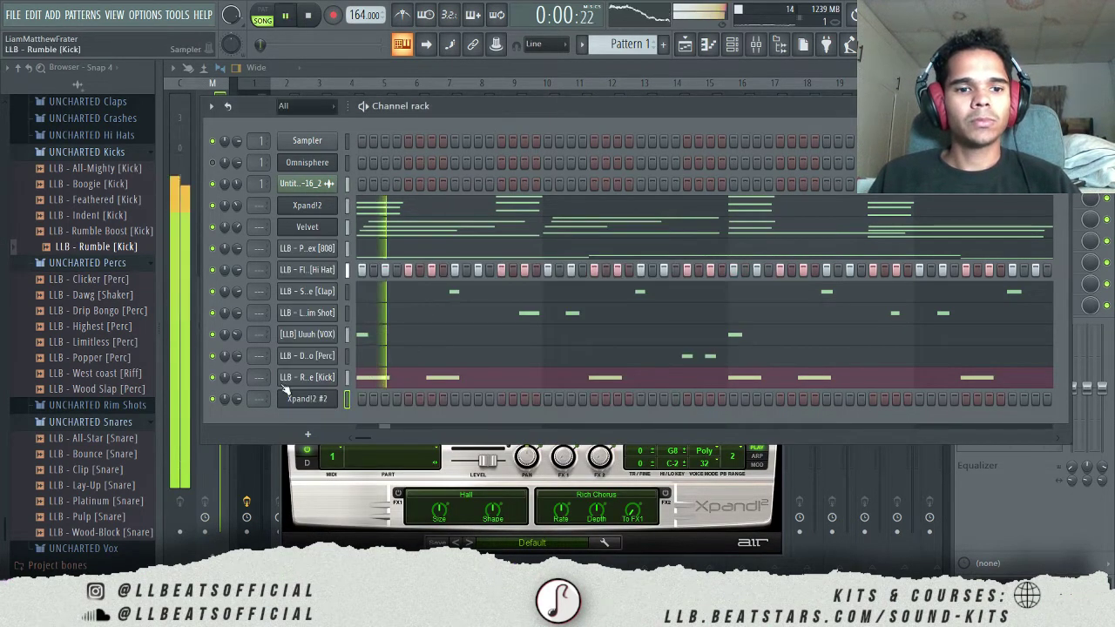
key(space)
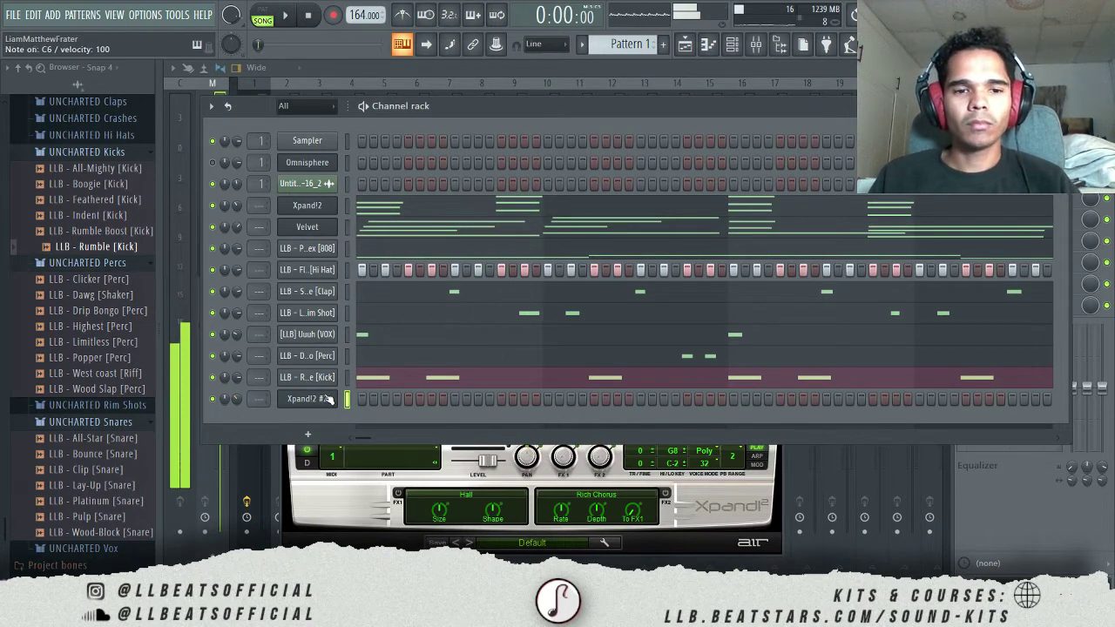
Place F6, D6 and C6 lead notes at steps 1, 11 and 13 of bar 1, with D6 2 steps and C6 about 12 steps long.
key(space)
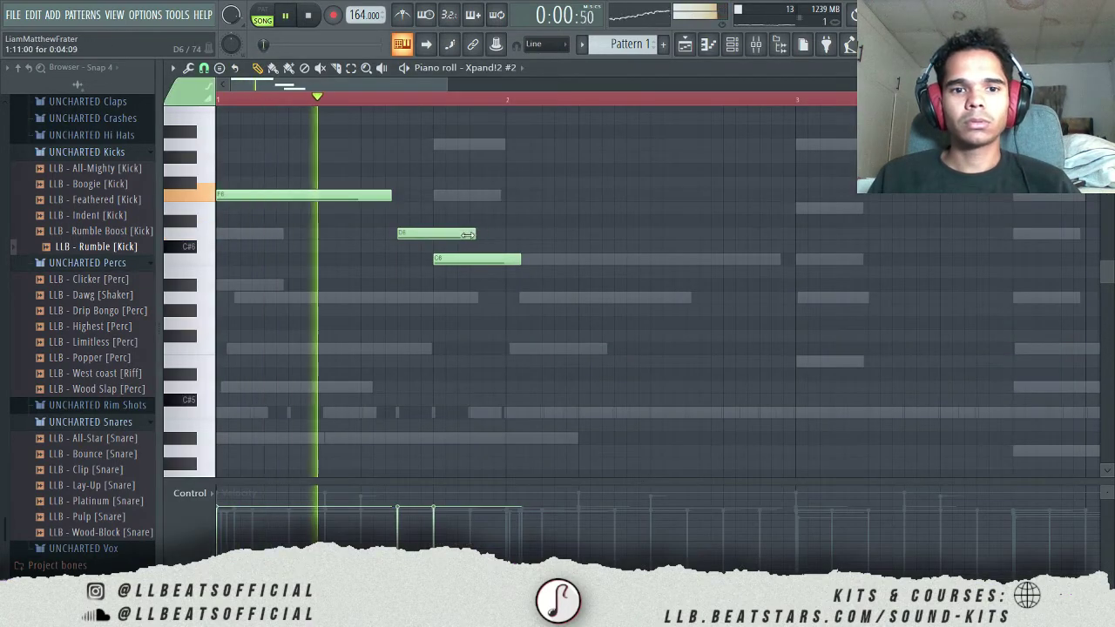
drag(472, 233, 438, 240)
key(space)
key(space)
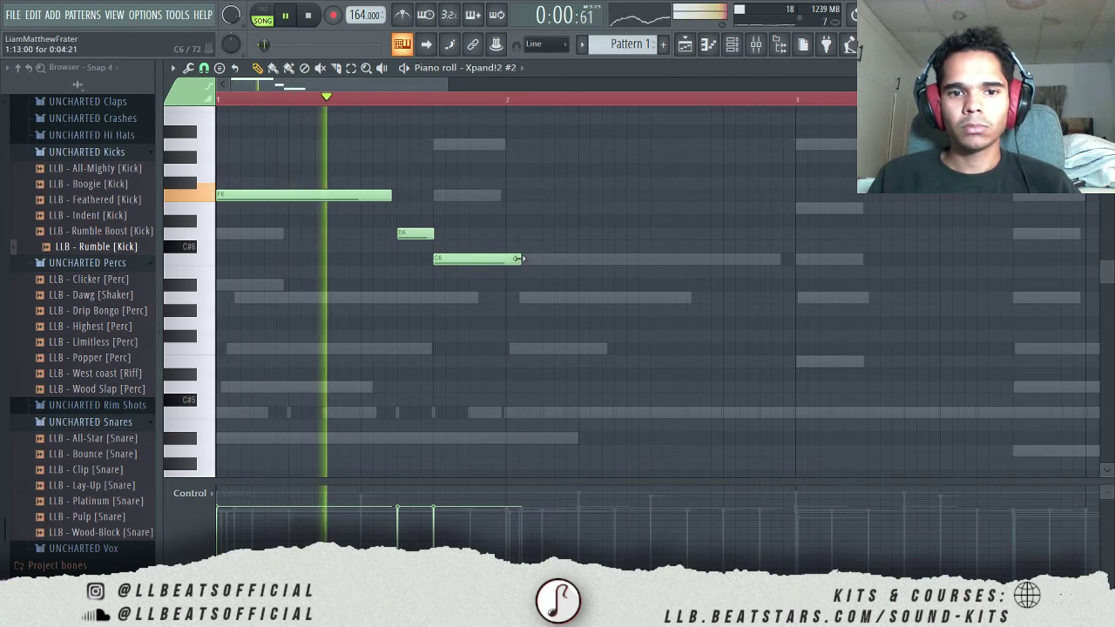
drag(521, 259, 657, 260)
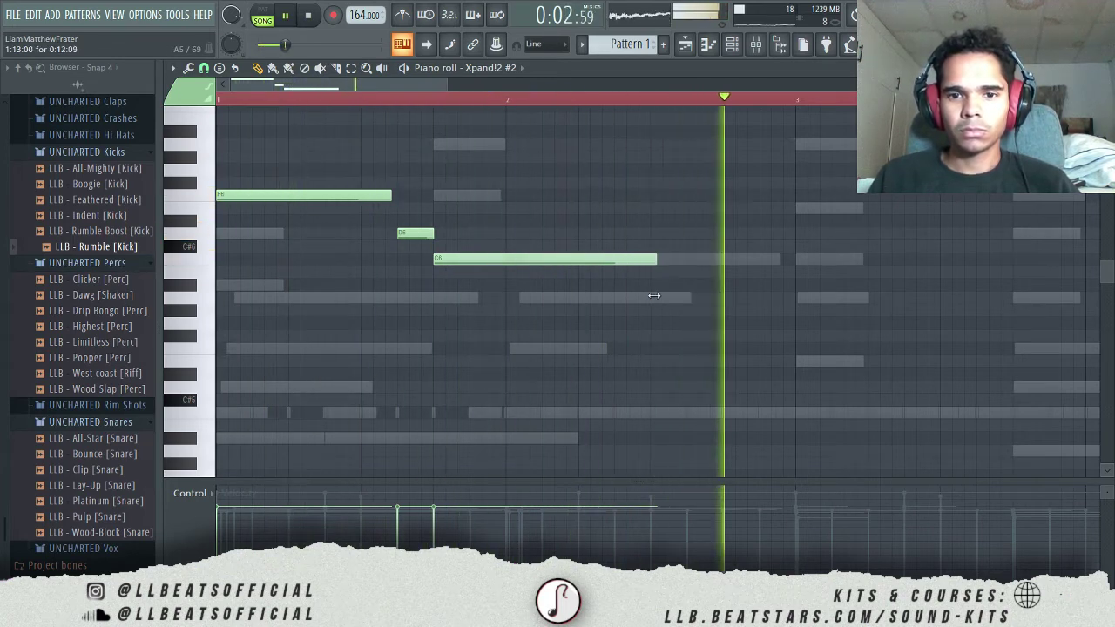
key(space)
Add short A5 and C6 lead notes at steps 13 and 15 of bar 2, and an E6 note at the start of bar 3.
click(716, 309)
drag(734, 292, 736, 295)
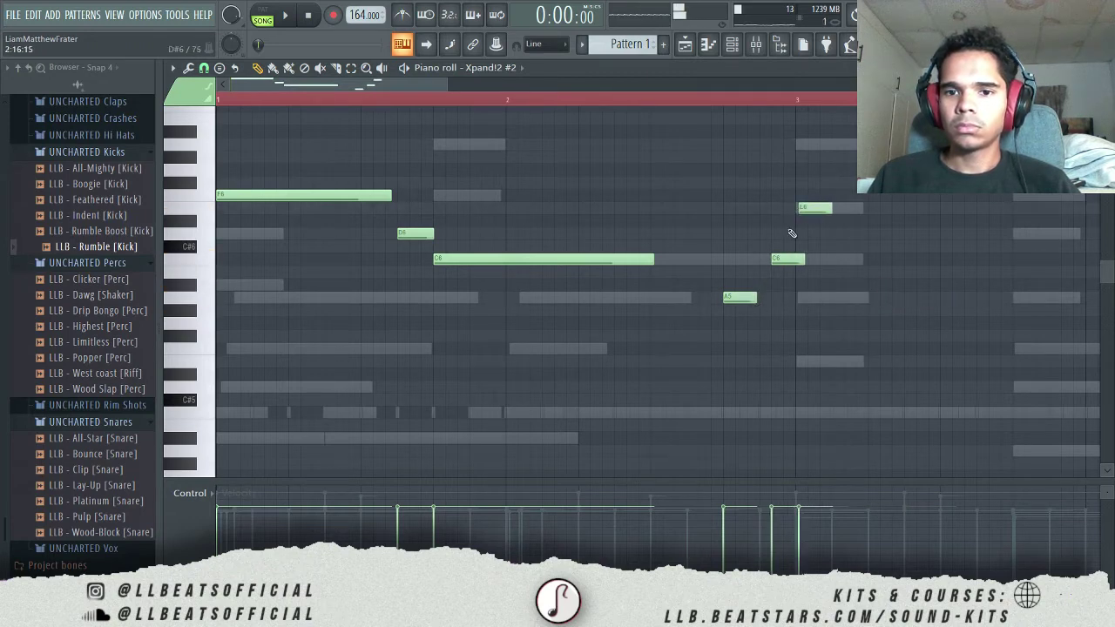
key(space)
drag(788, 259, 776, 259)
drag(816, 208, 812, 210)
key(space)
Lengthen the bar 3 E6 note to about 12 steps and add an equally long F6 note at step 13 of bar 3.
drag(447, 85, 552, 108)
key(space)
drag(638, 208, 751, 208)
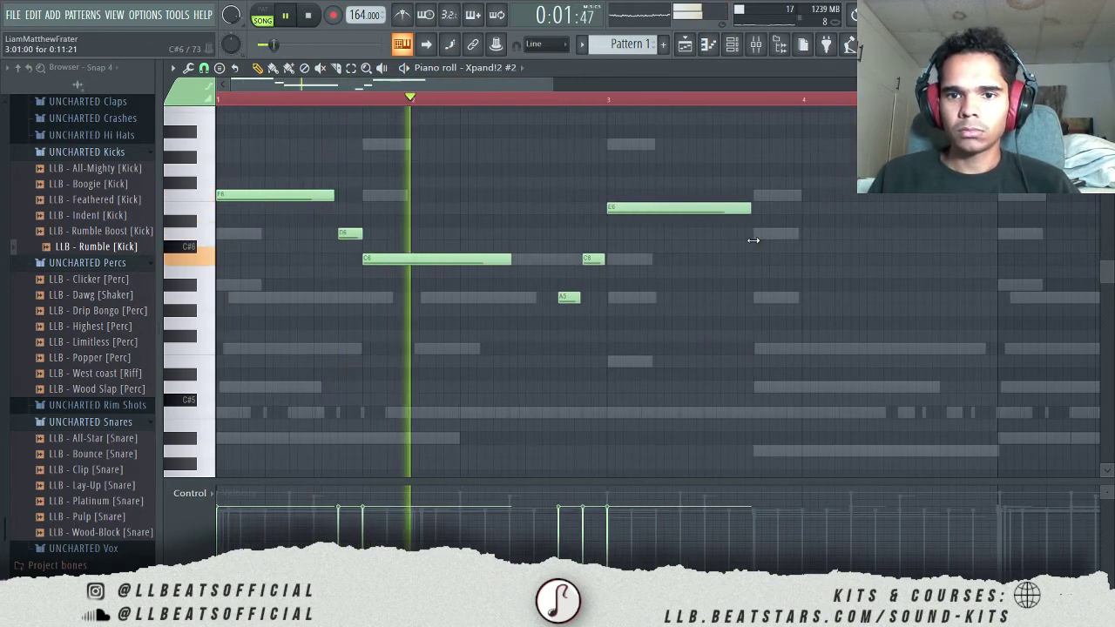
click(753, 197)
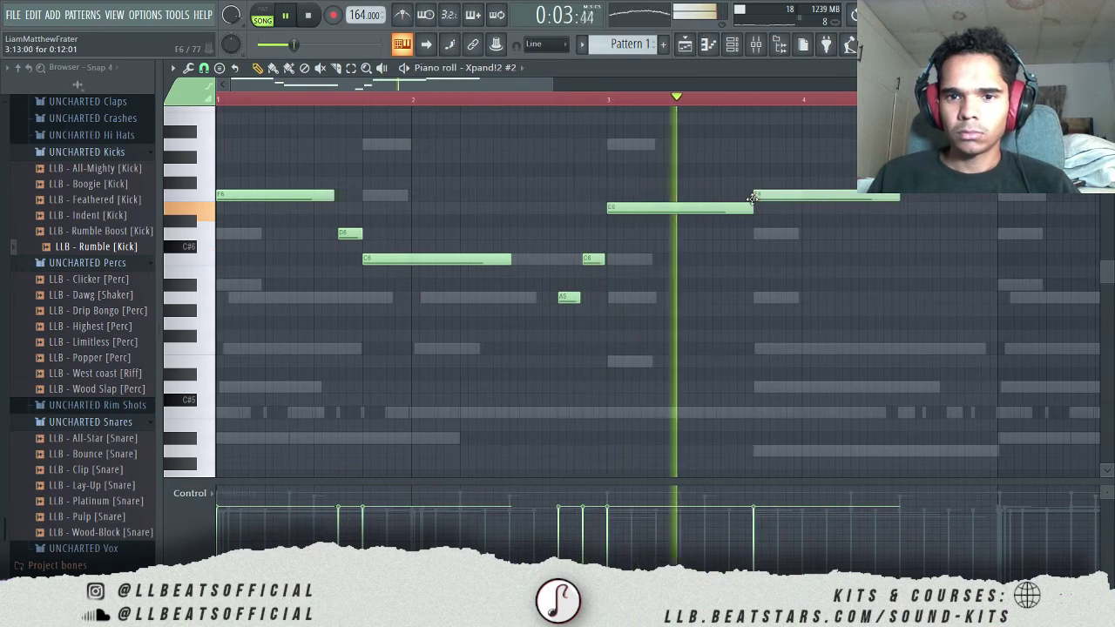
Place a D6 lead note about 9 steps long at the start of bar 5.
drag(553, 86, 748, 135)
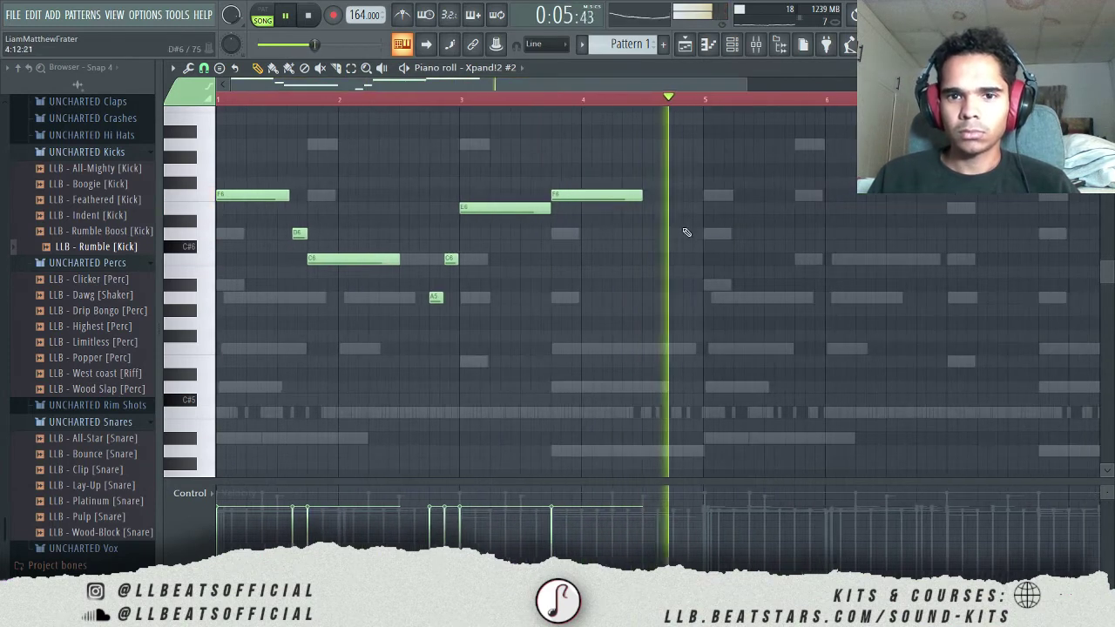
key(space)
click(707, 290)
key(space)
drag(759, 283, 754, 232)
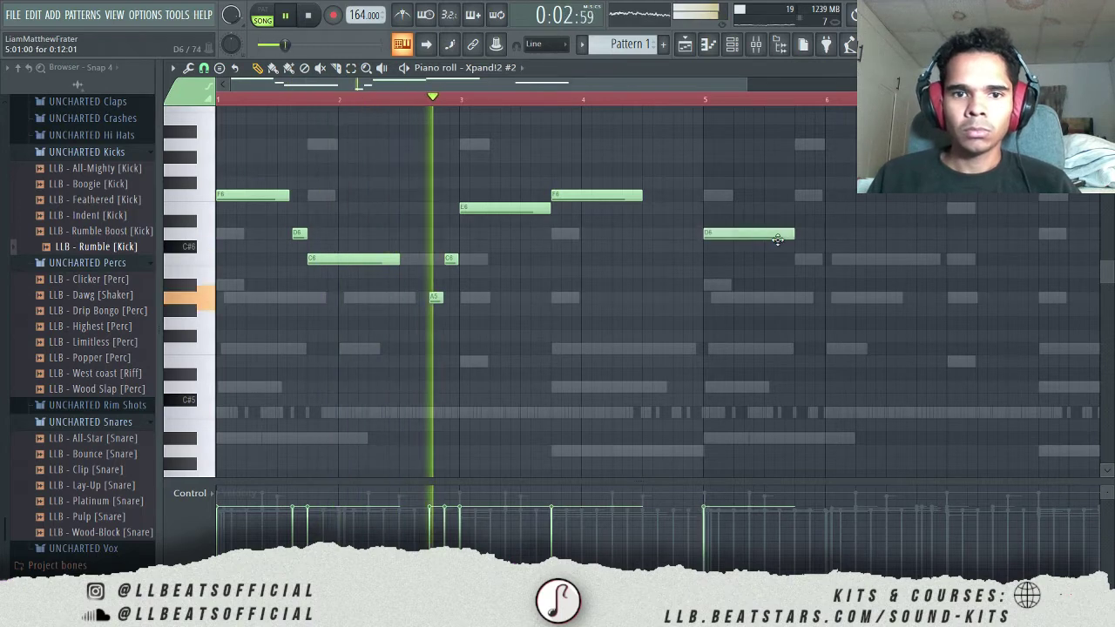
drag(792, 233, 766, 235)
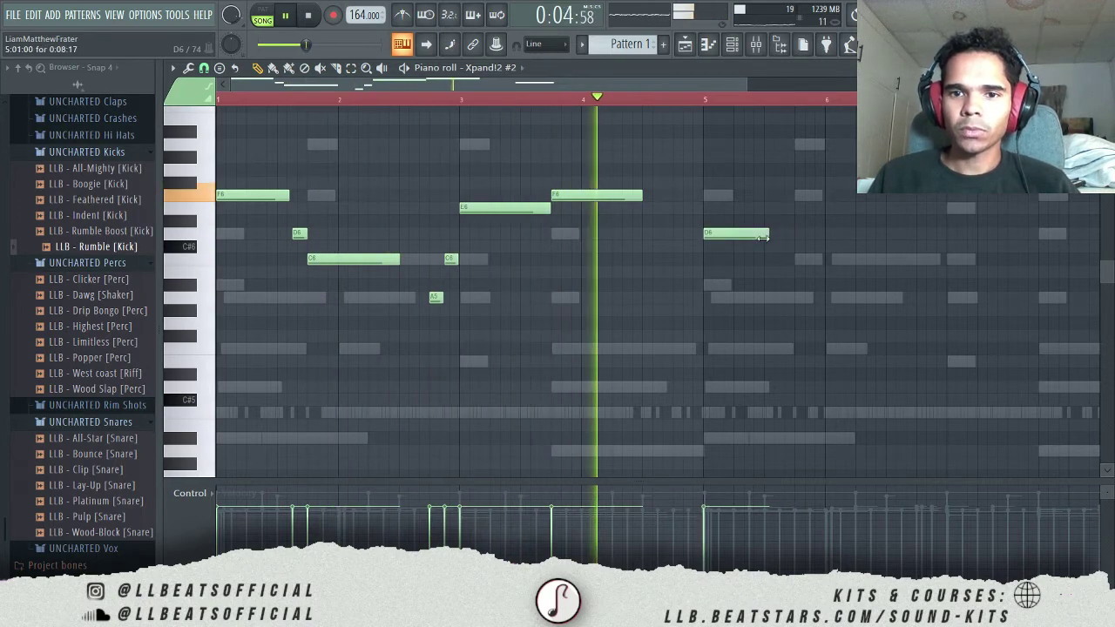
Add a lead note around step 11 of bar 5 and lower it from C#6 to C6.
scroll(788, 256, up, 2)
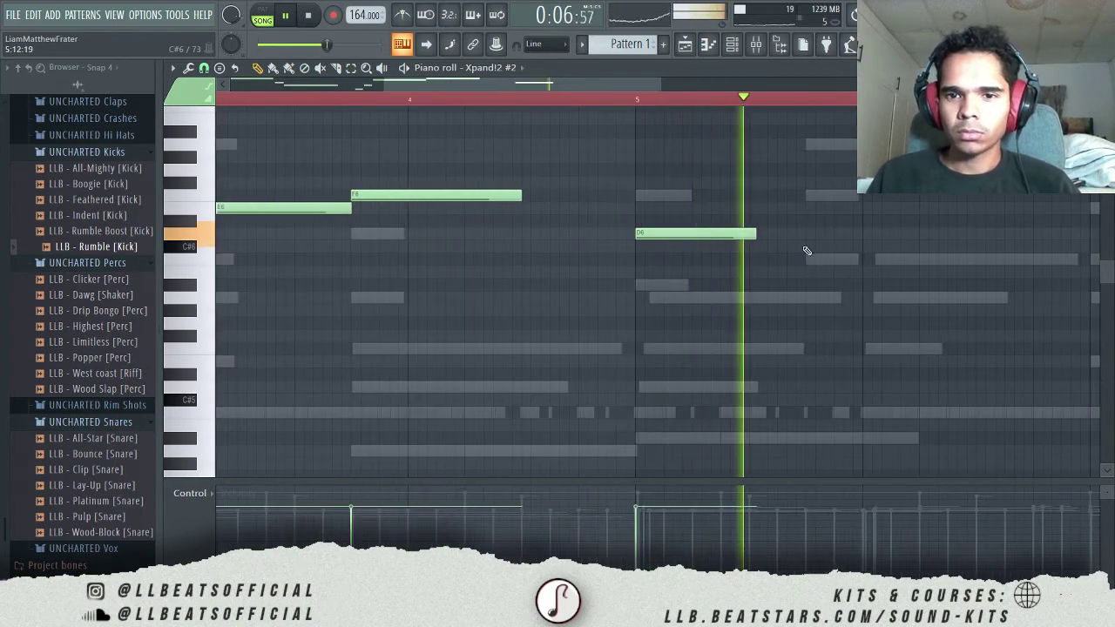
key(space)
click(778, 249)
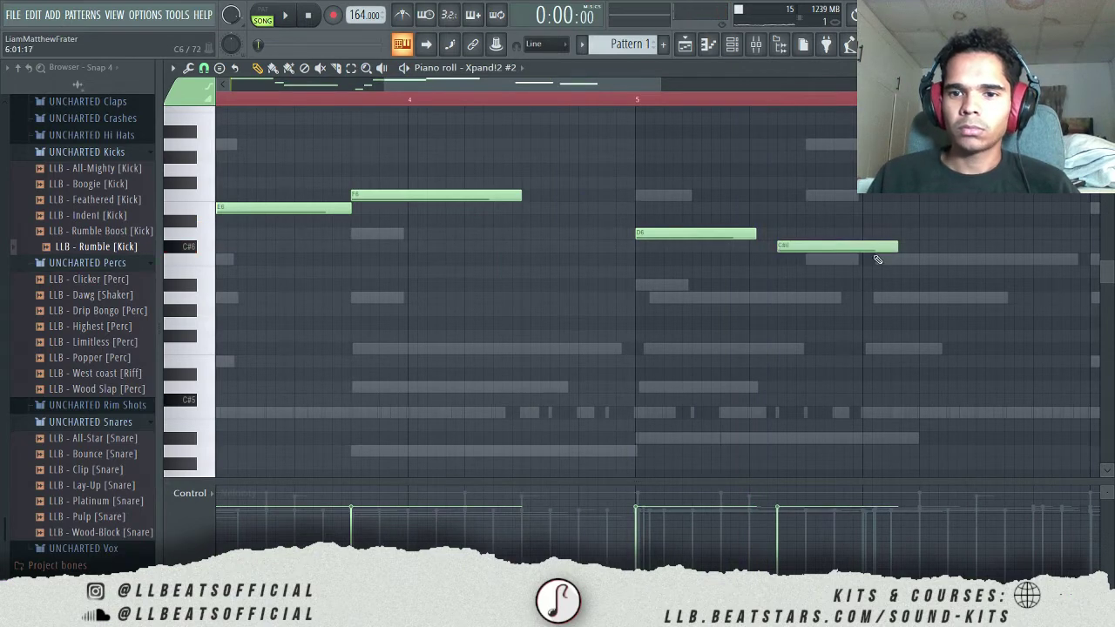
key(space)
mouse_move(817, 248)
mouse_down()
mouse_move(815, 233)
mouse_move(821, 266)
mouse_up()
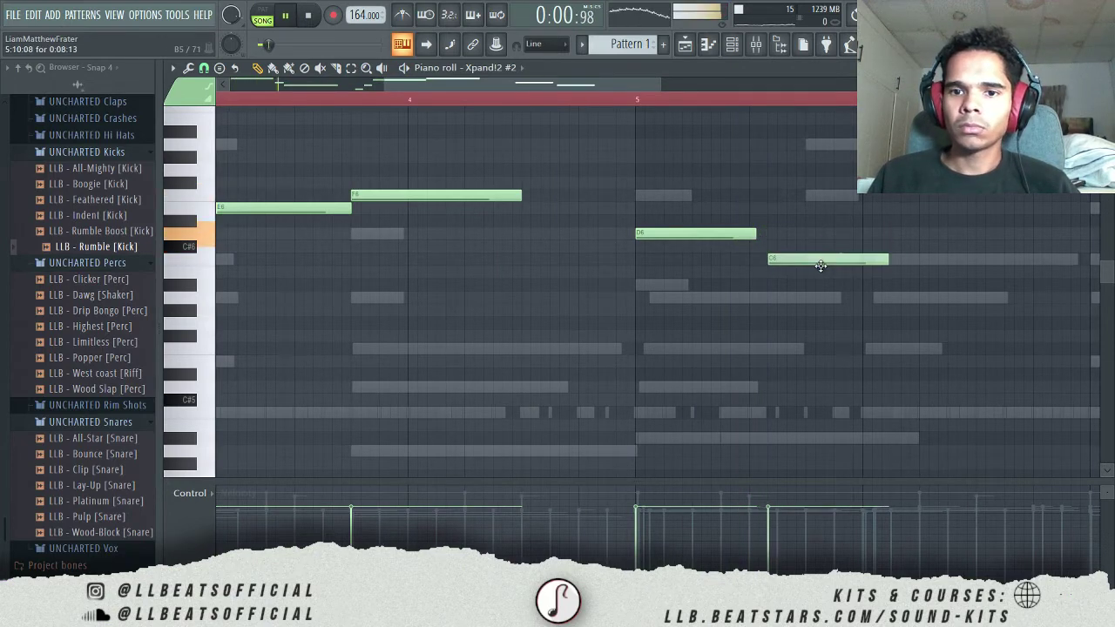
Add an A5 lead note at step 13 of bar 5 and shorten the preceding C6 note to about 2.5 steps.
click(866, 300)
drag(874, 302, 814, 300)
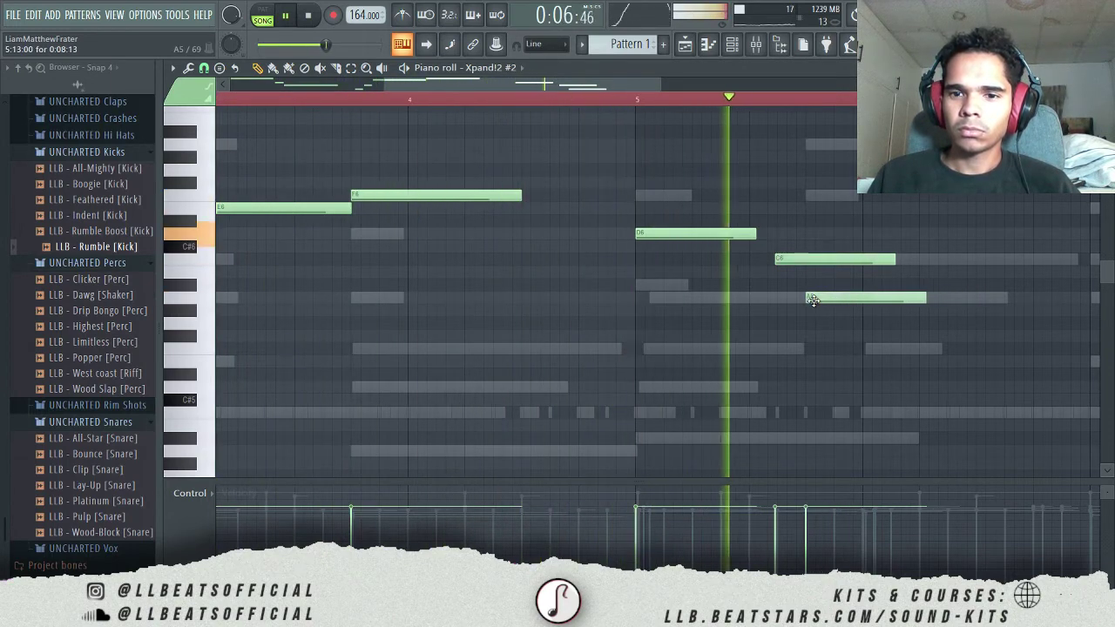
drag(895, 260, 811, 261)
key(space)
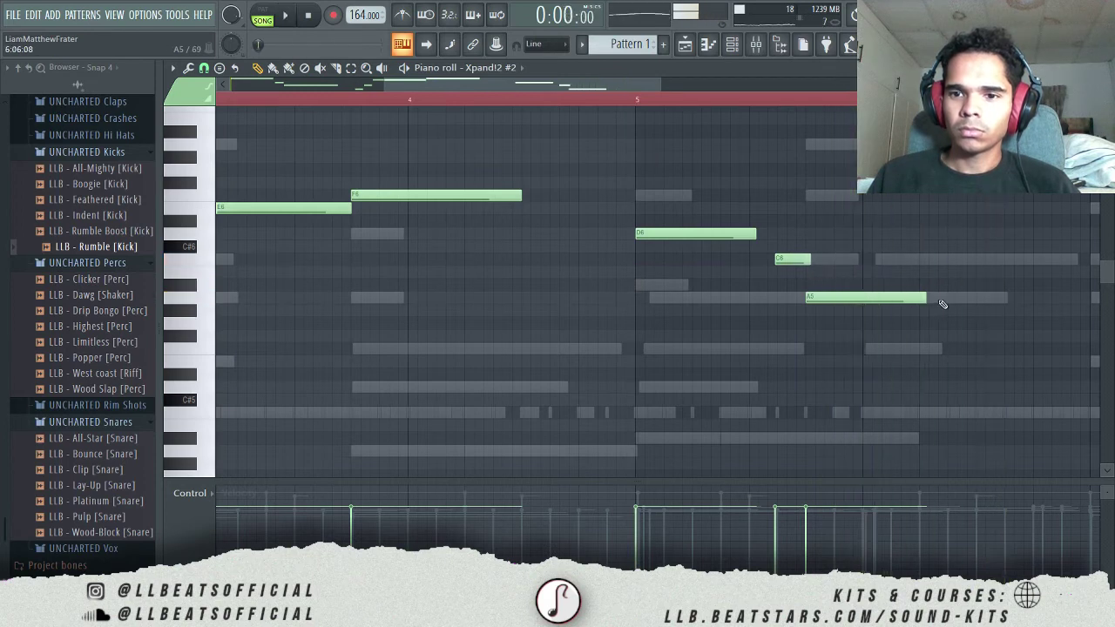
Add C6 and A5 lead notes at steps 9 and 13 of bar 6 and G5 at step 9 of bar 7, and apply legato.
click(981, 261)
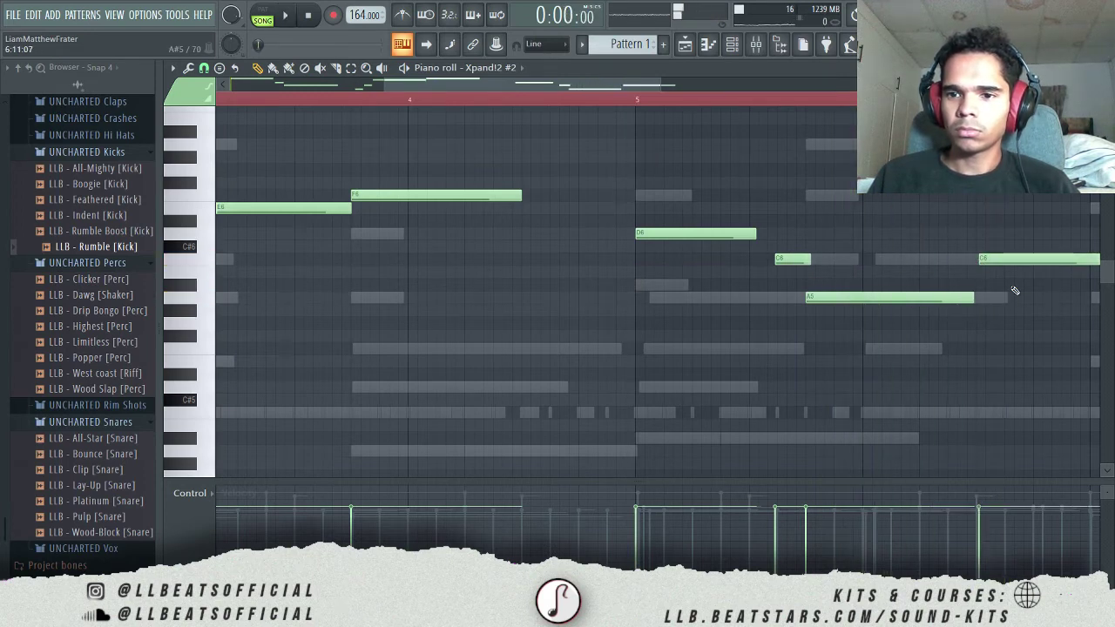
drag(667, 88, 795, 87)
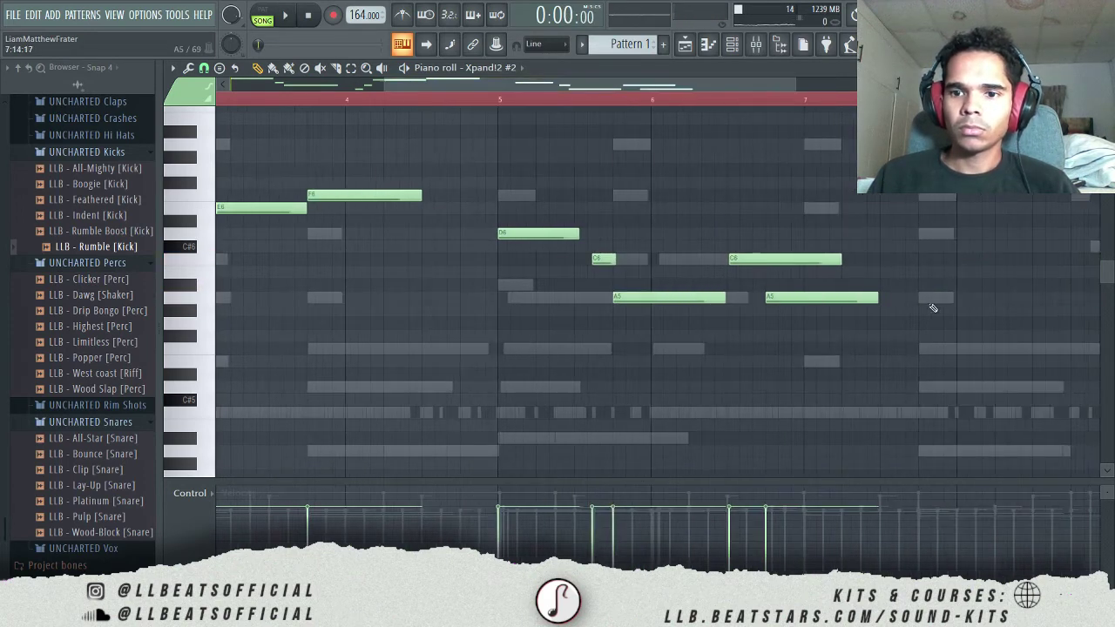
click(862, 324)
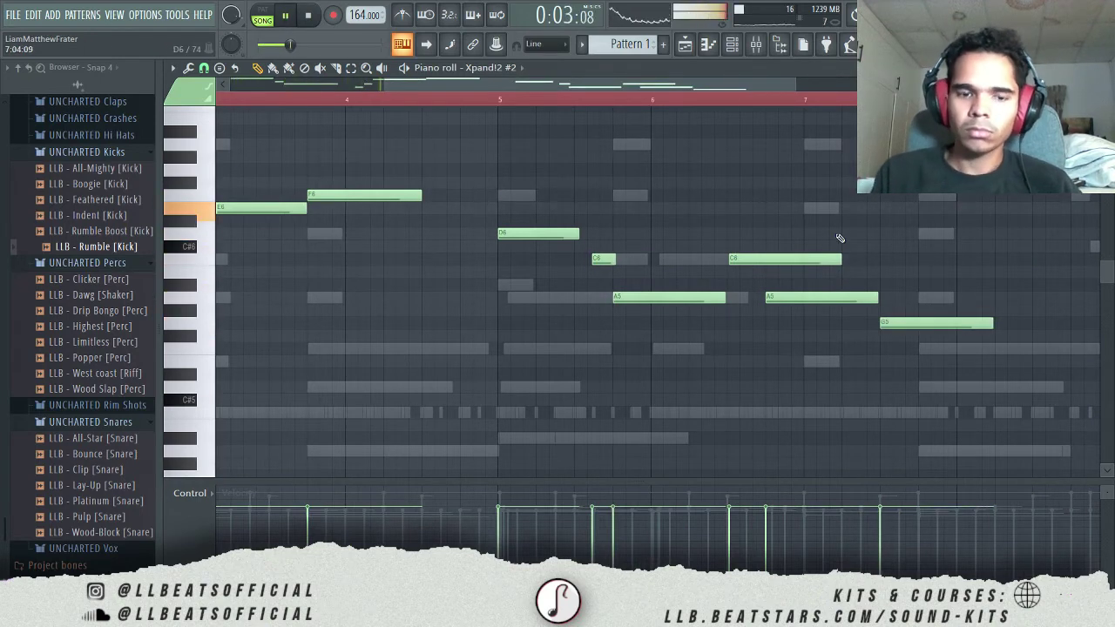
key(ctrl+l)
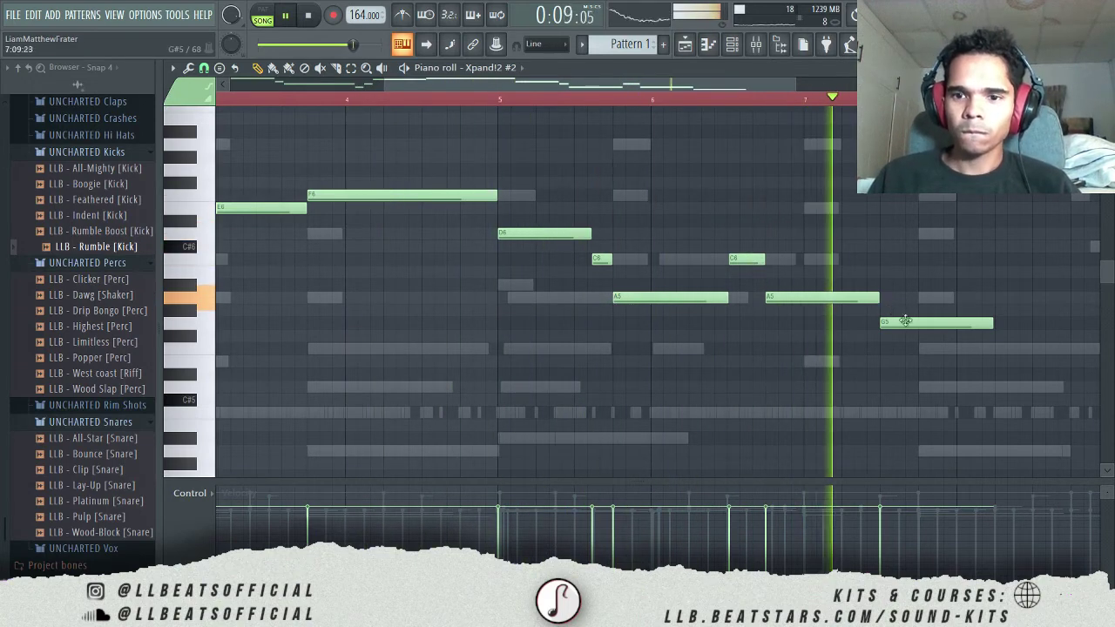
Move the G5 lead note to the start of bar 7 and add an F5 note at step 13 of that bar.
key(space)
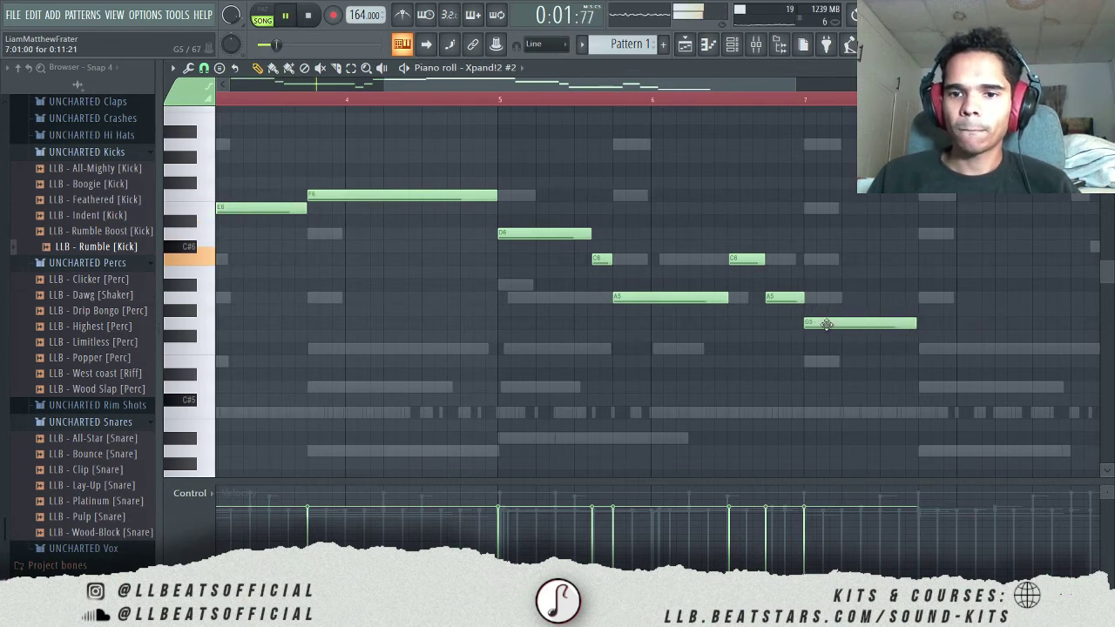
click(949, 348)
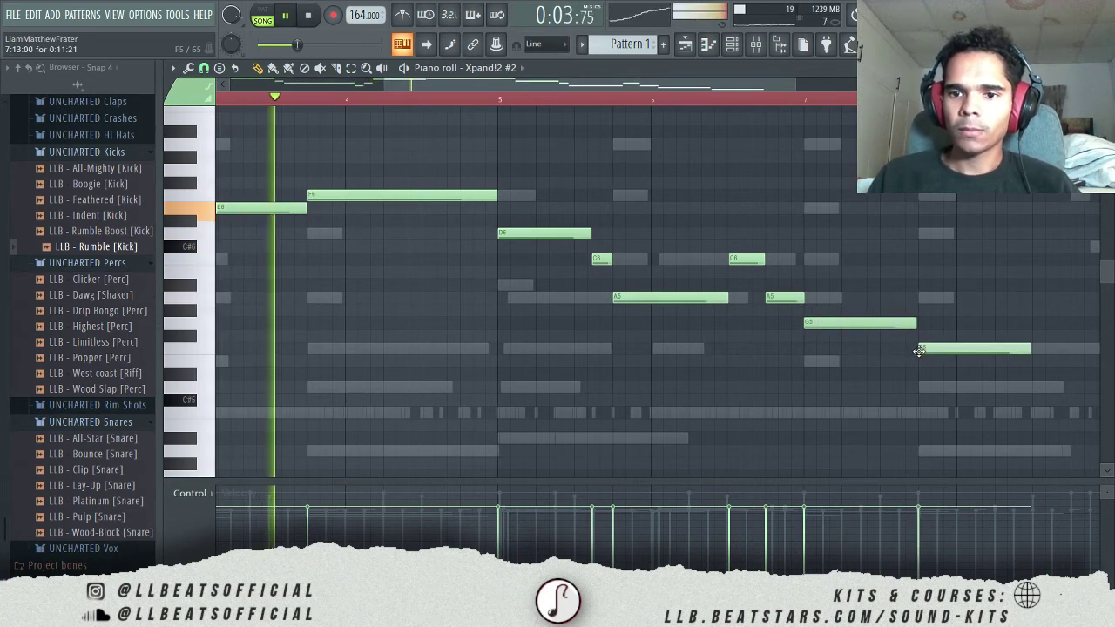
drag(796, 85, 914, 84)
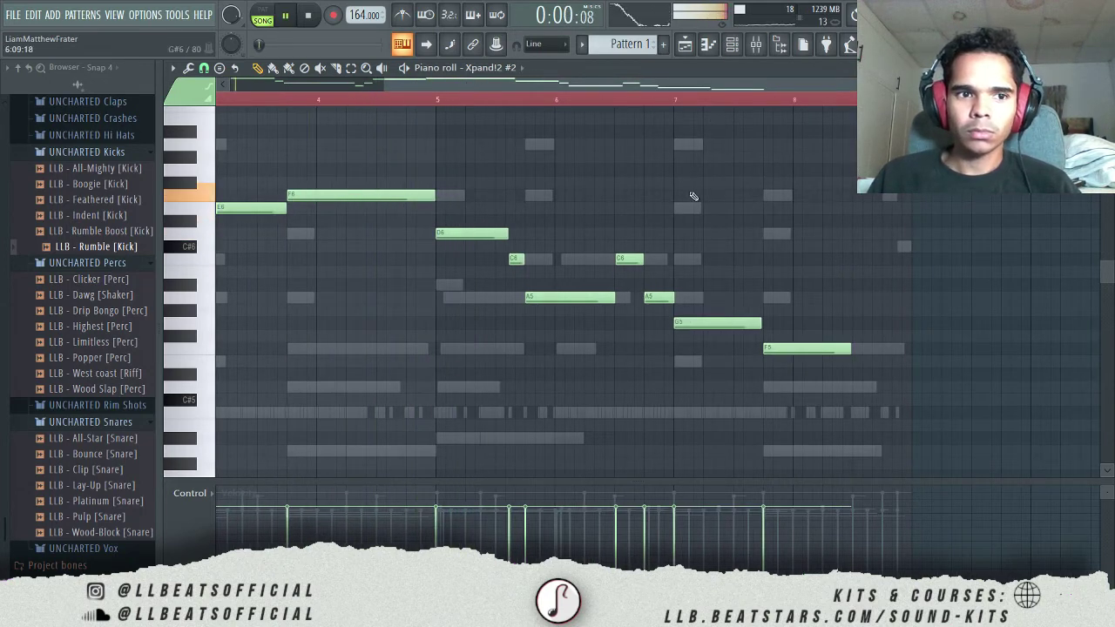
Place a shortened A5 lead note at step 9 of bar 8 and add a C#6 note near the end of the bar.
key(space)
click(858, 272)
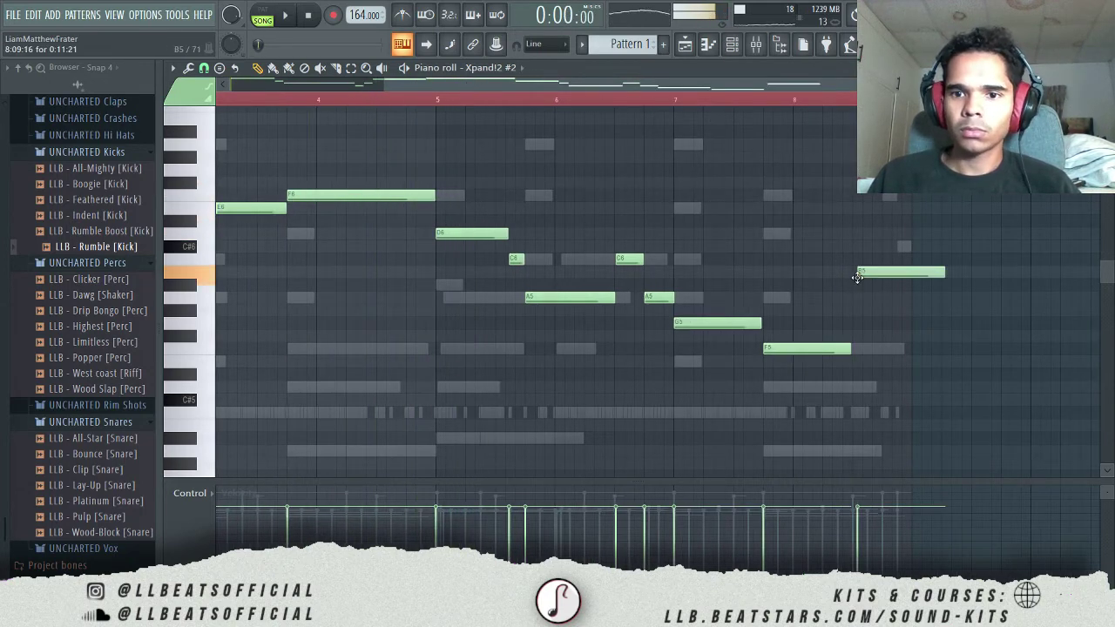
drag(876, 275, 879, 349)
key(space)
drag(878, 323, 872, 296)
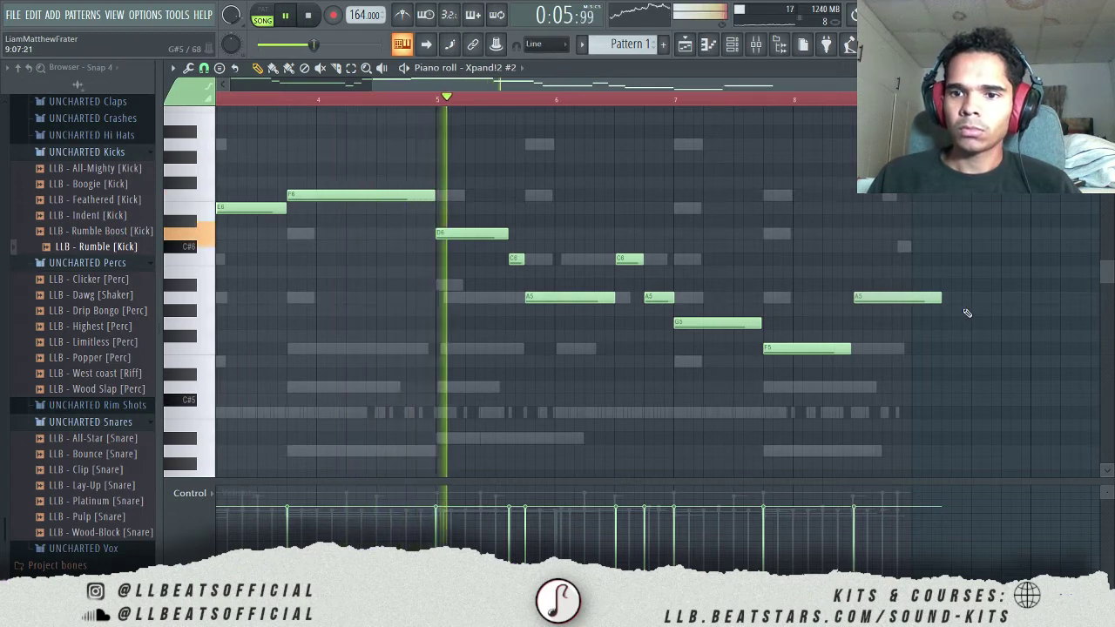
drag(941, 298, 877, 302)
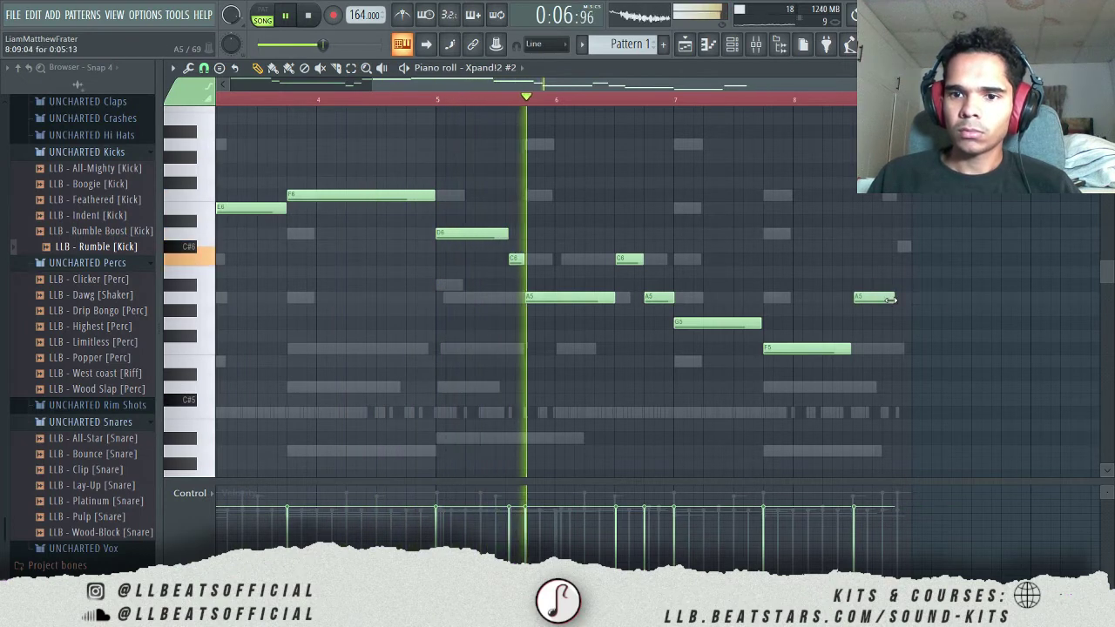
click(894, 247)
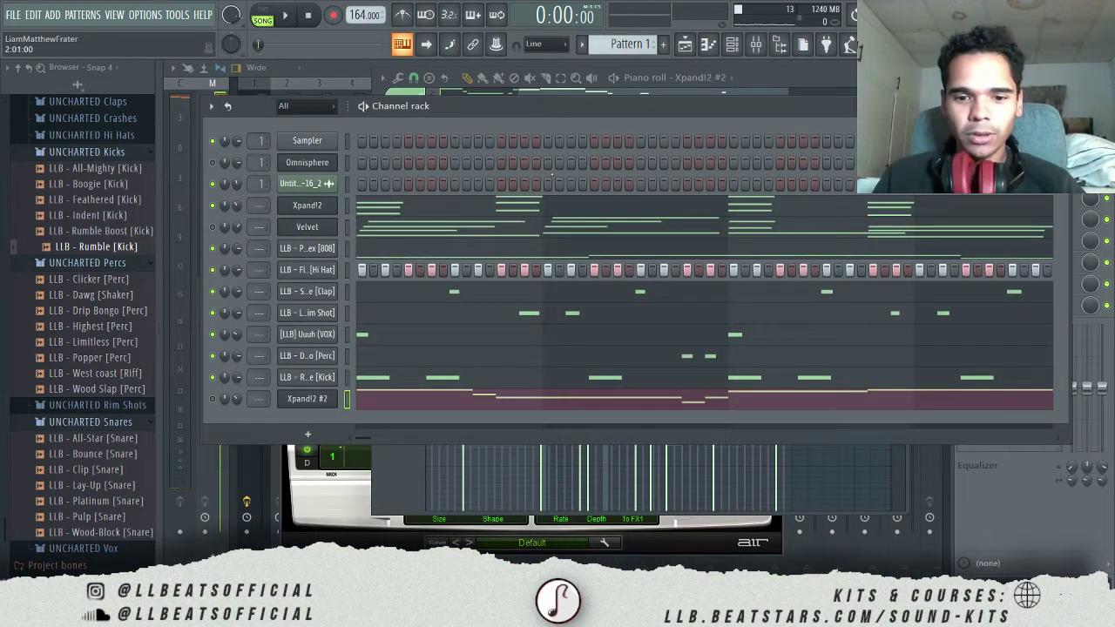
click(667, 532)
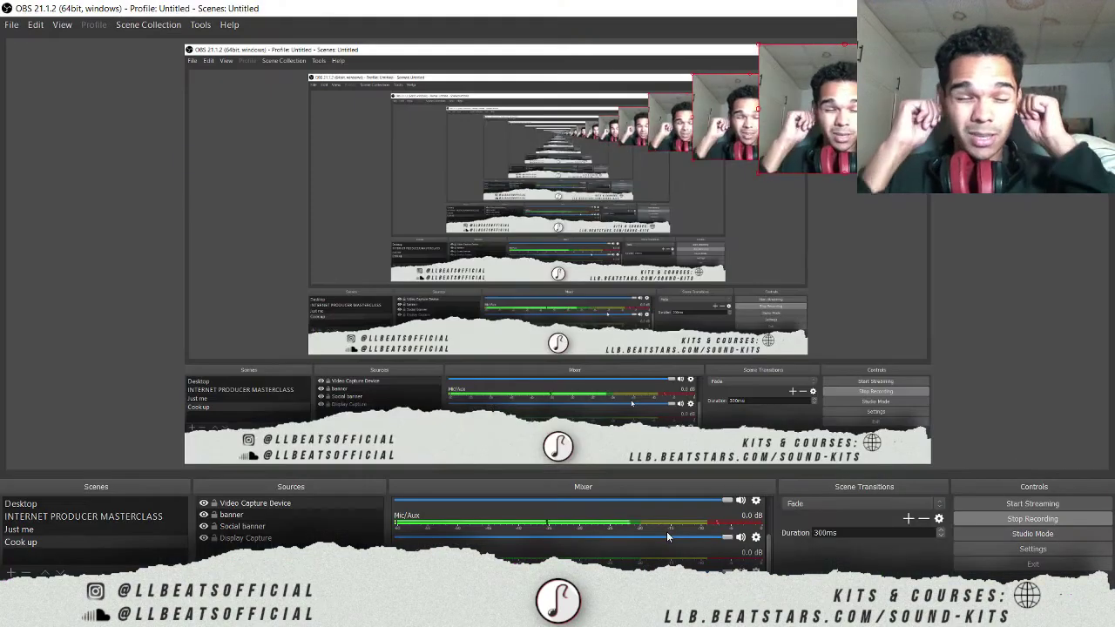